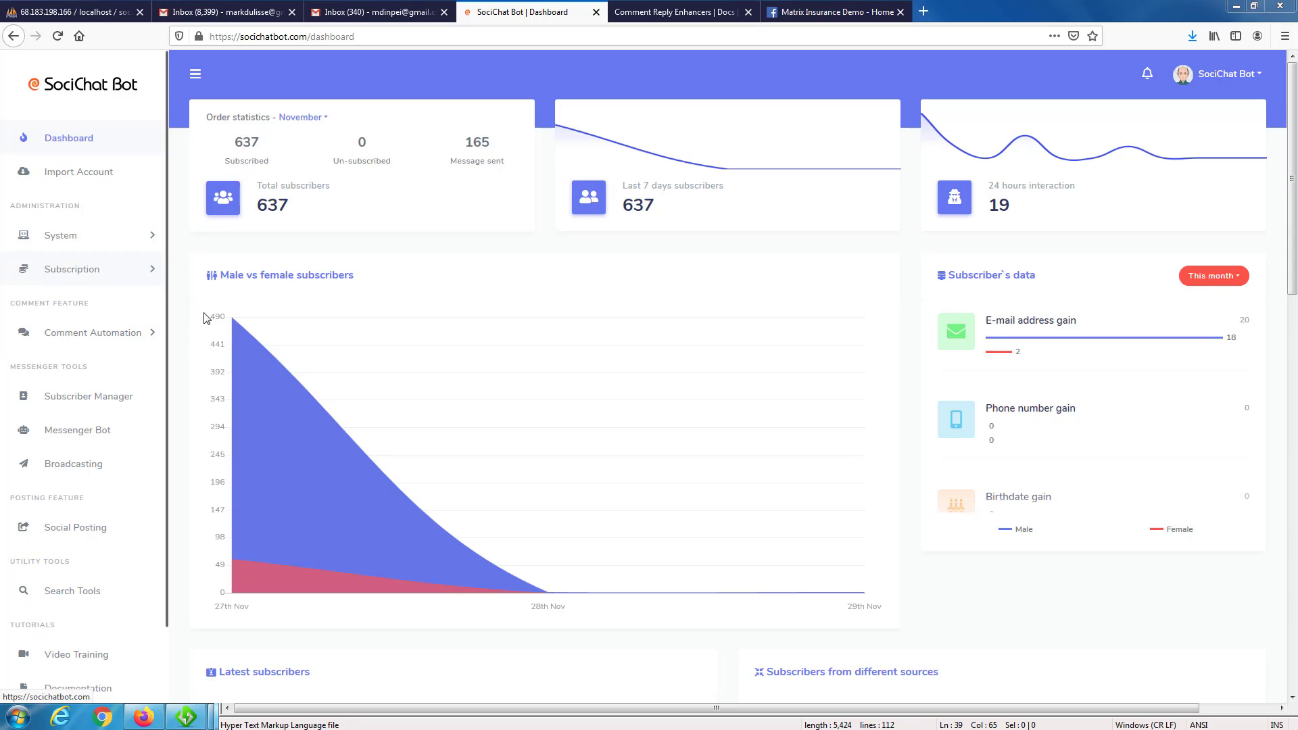
# Open the Messenger Bot section and look over the available Messenger engagement tools.
pyautogui.click(86, 436)
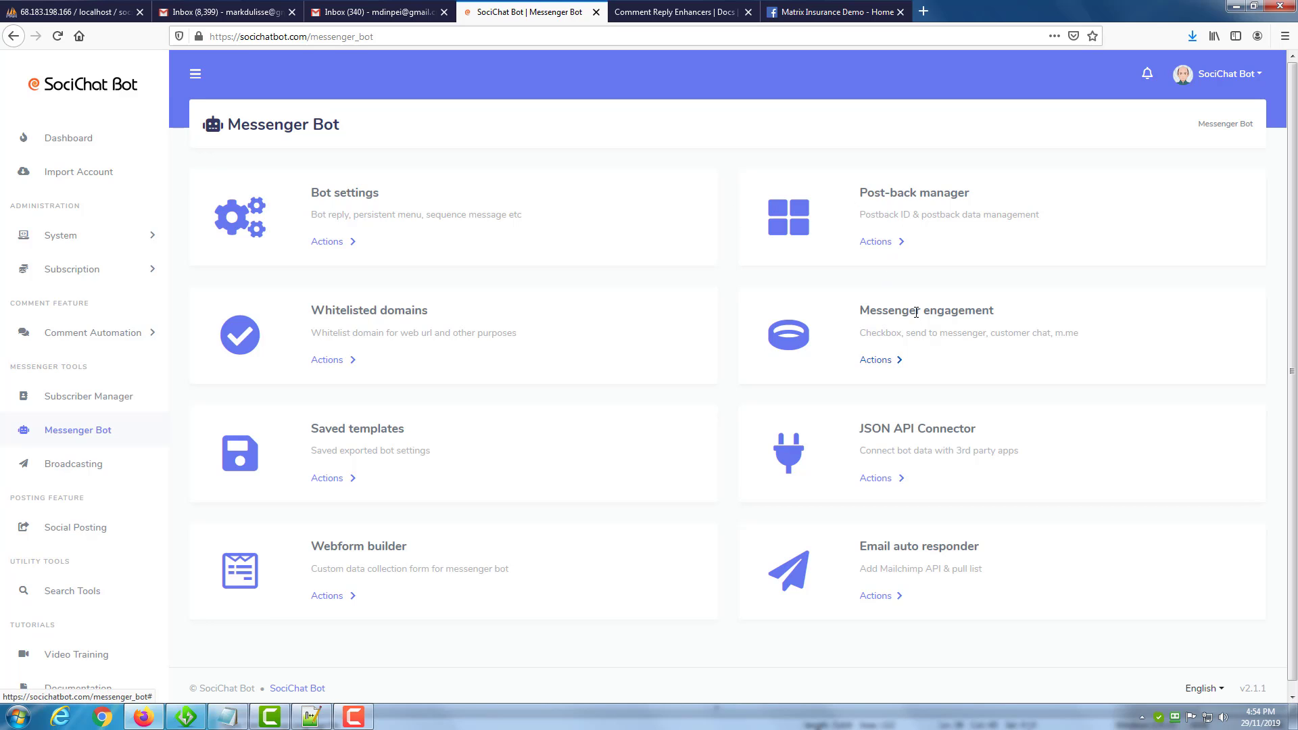
pyautogui.click(882, 359)
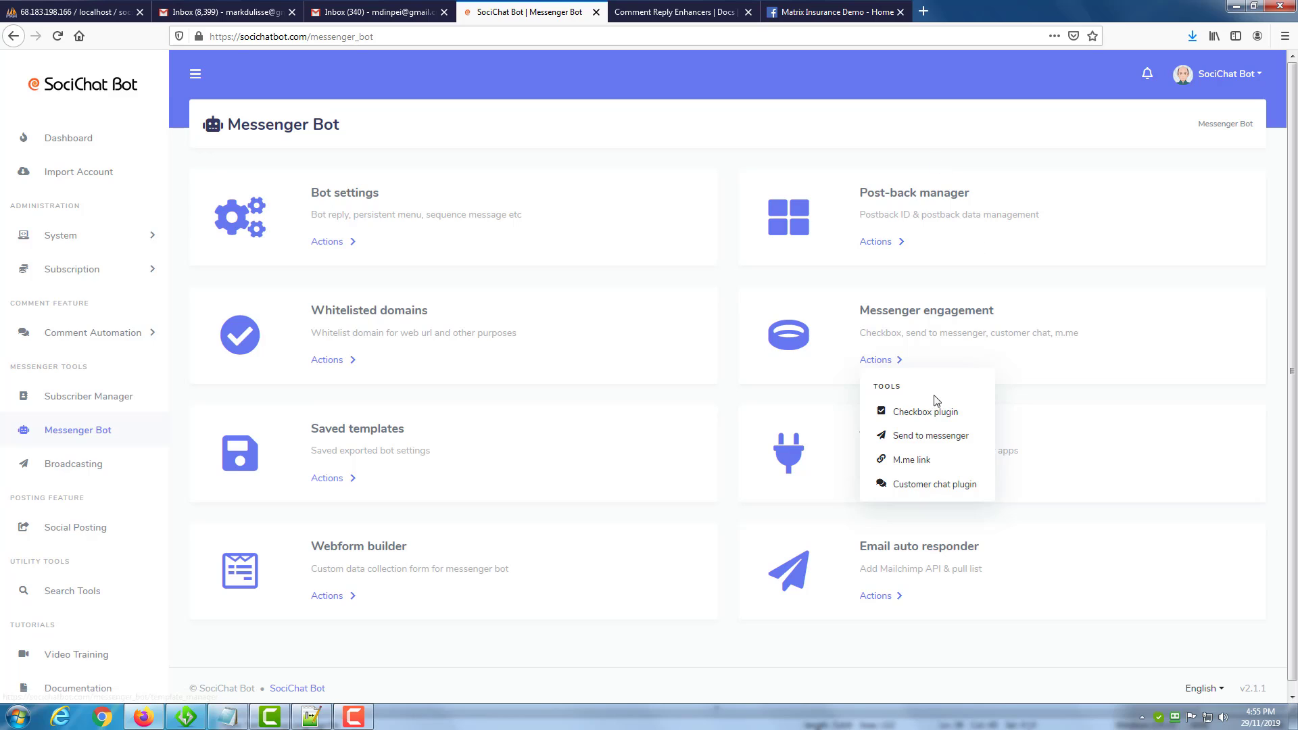
pyautogui.click(1020, 236)
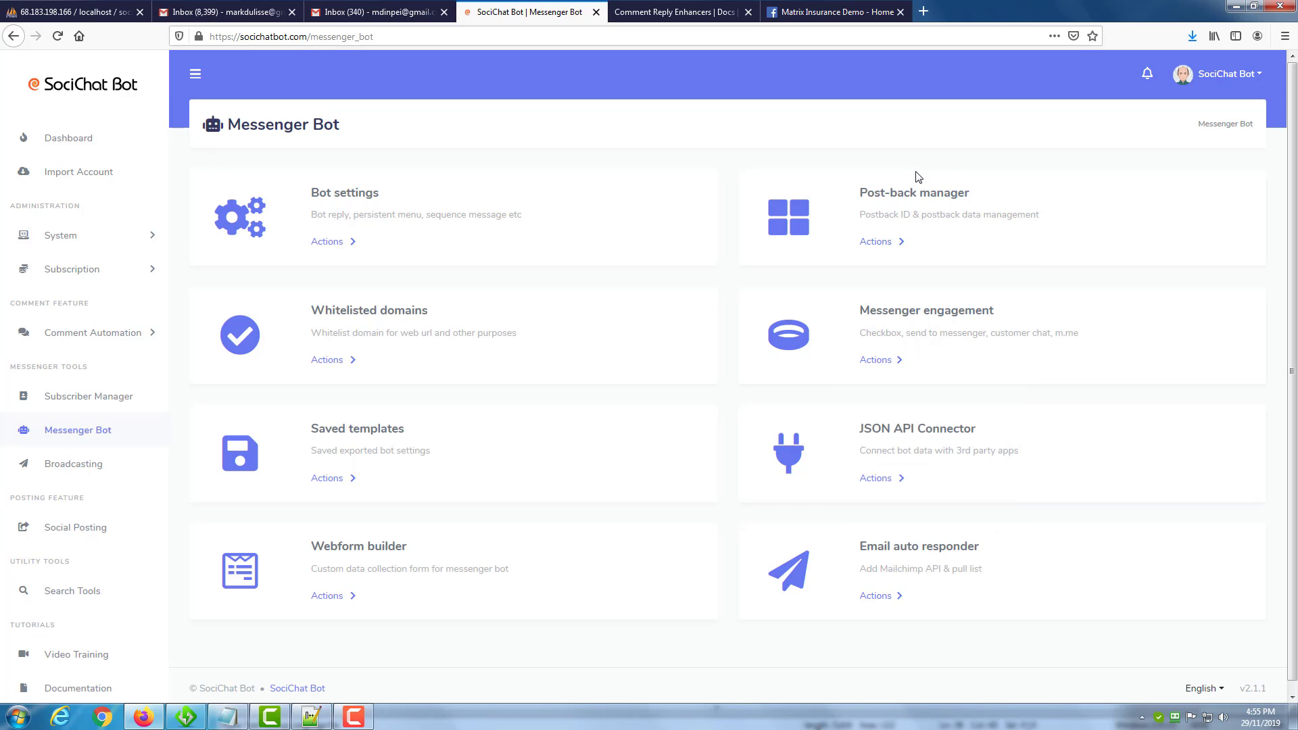
# Open the Post-back manager and review the names of the sample postback templates.
pyautogui.click(876, 242)
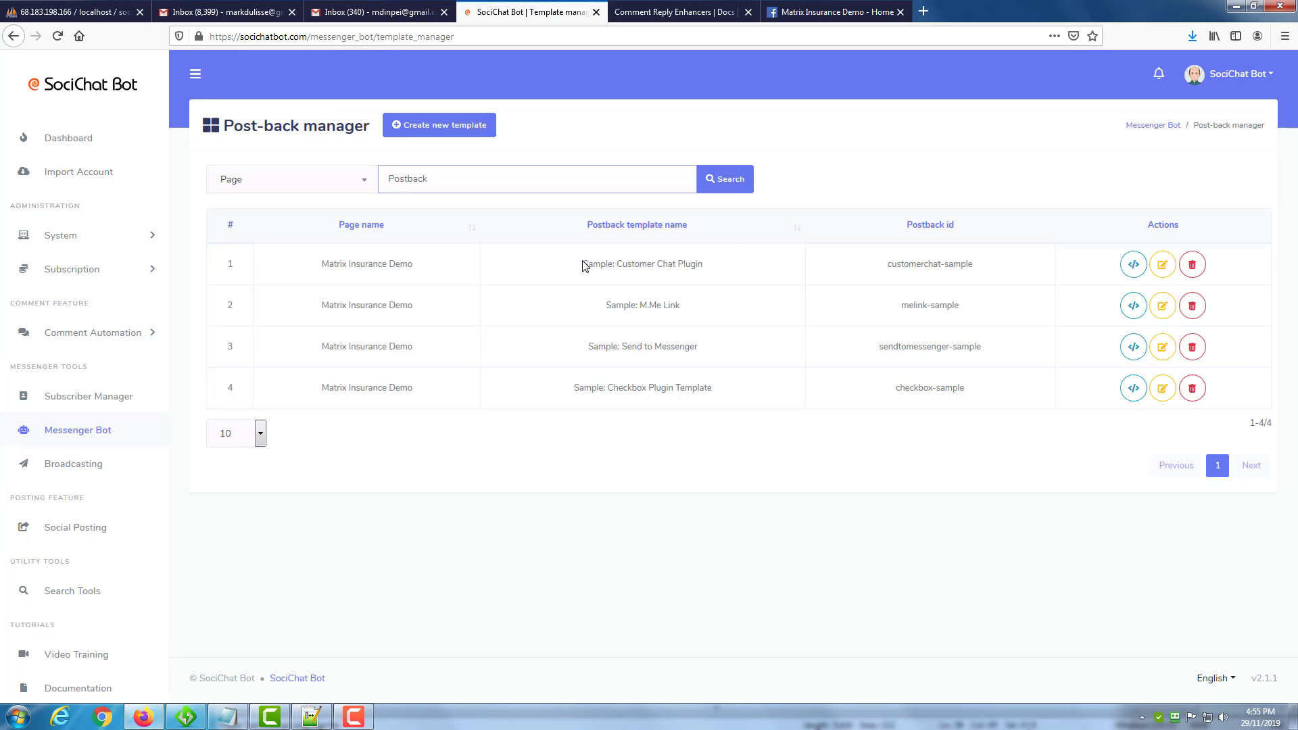
pyautogui.moveTo(582, 264); pyautogui.dragTo(686, 265)
pyautogui.moveTo(606, 312); pyautogui.dragTo(680, 314)
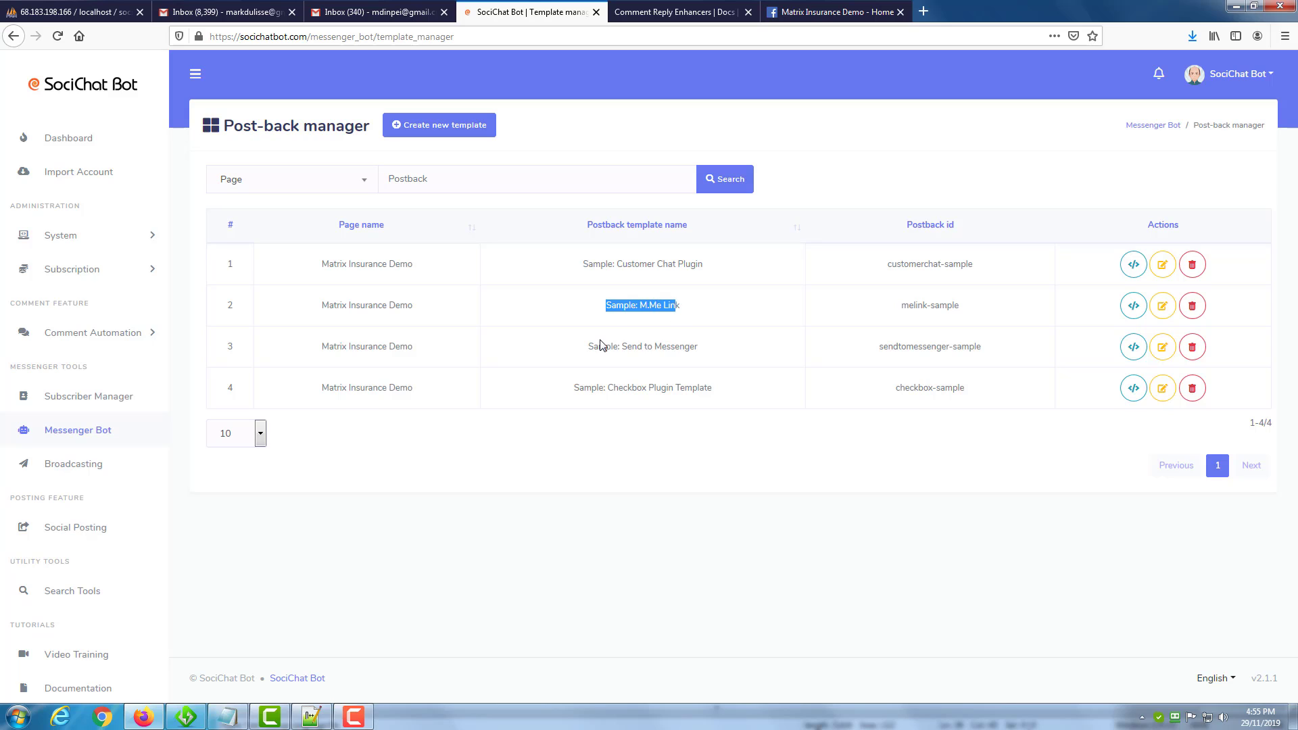
pyautogui.moveTo(606, 346); pyautogui.dragTo(684, 349)
pyautogui.moveTo(607, 386); pyautogui.dragTo(747, 397)
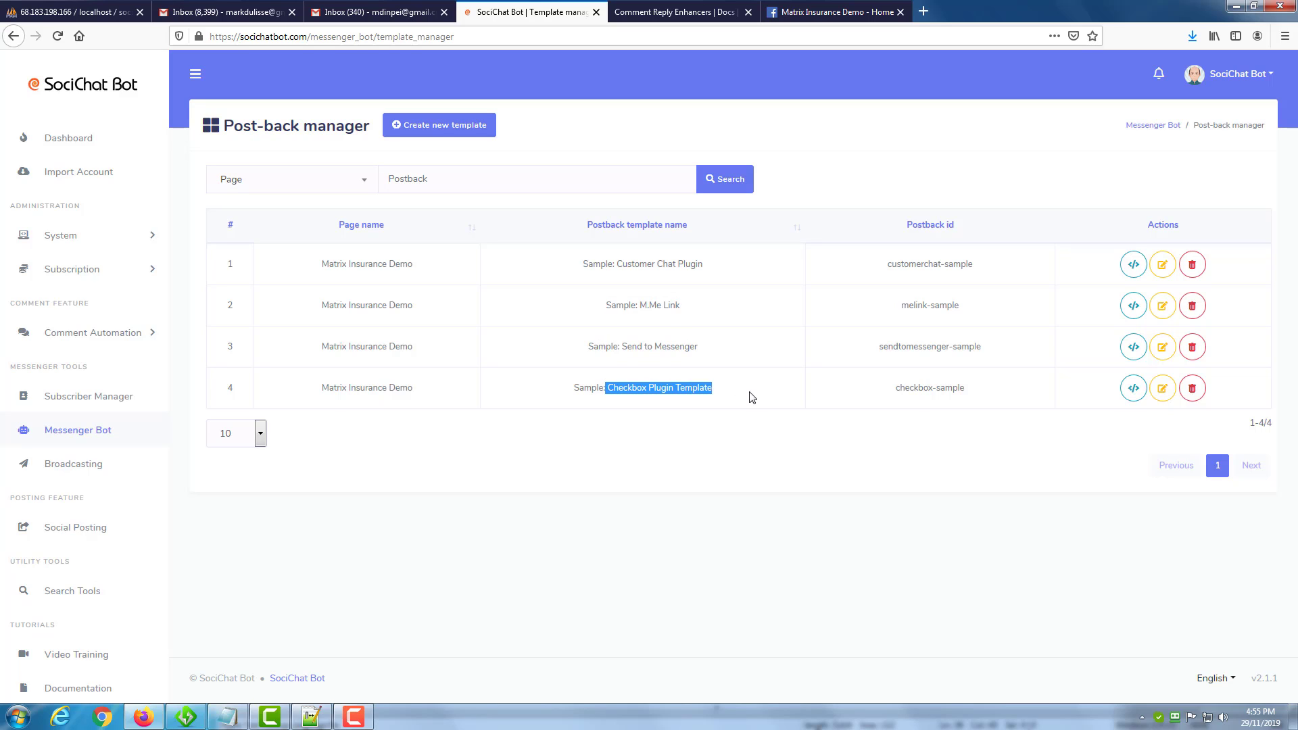
pyautogui.click(703, 345)
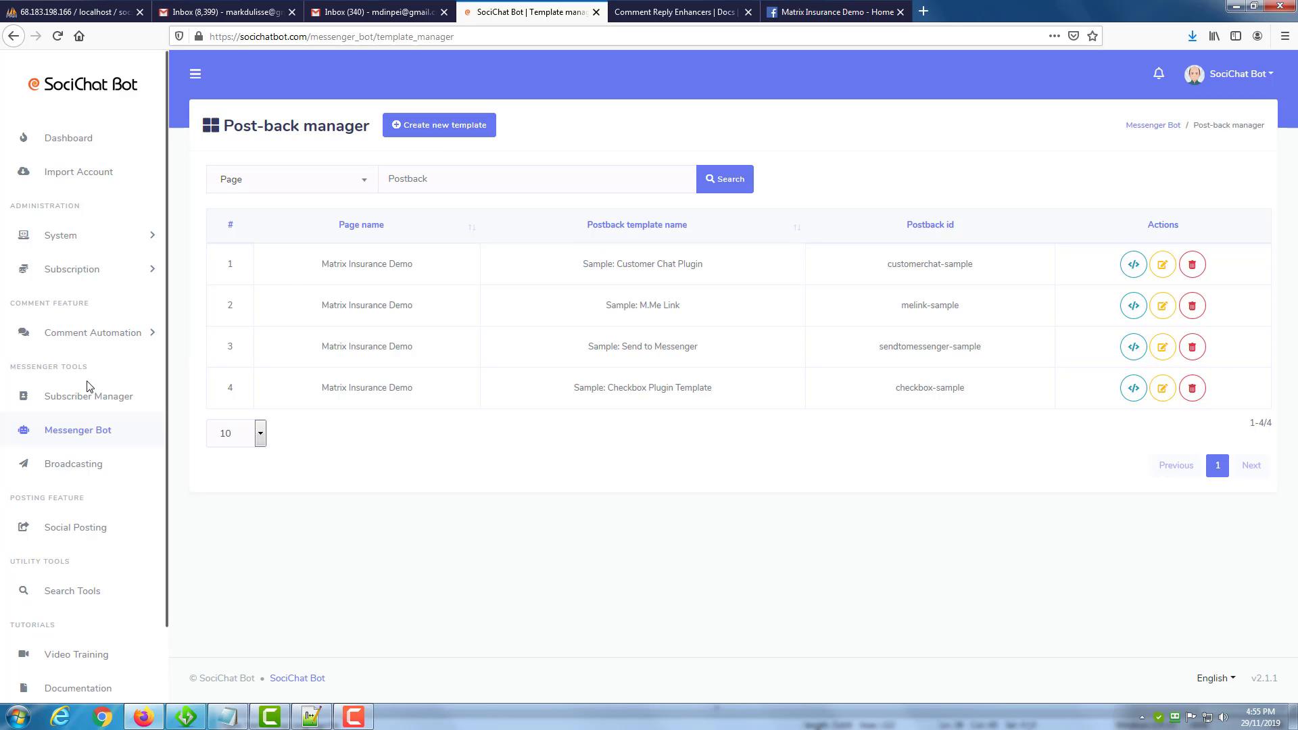
# Return to the Messenger Bot section and start creating a new checkbox plugin from the Messenger engagement tools.
pyautogui.click(1153, 125)
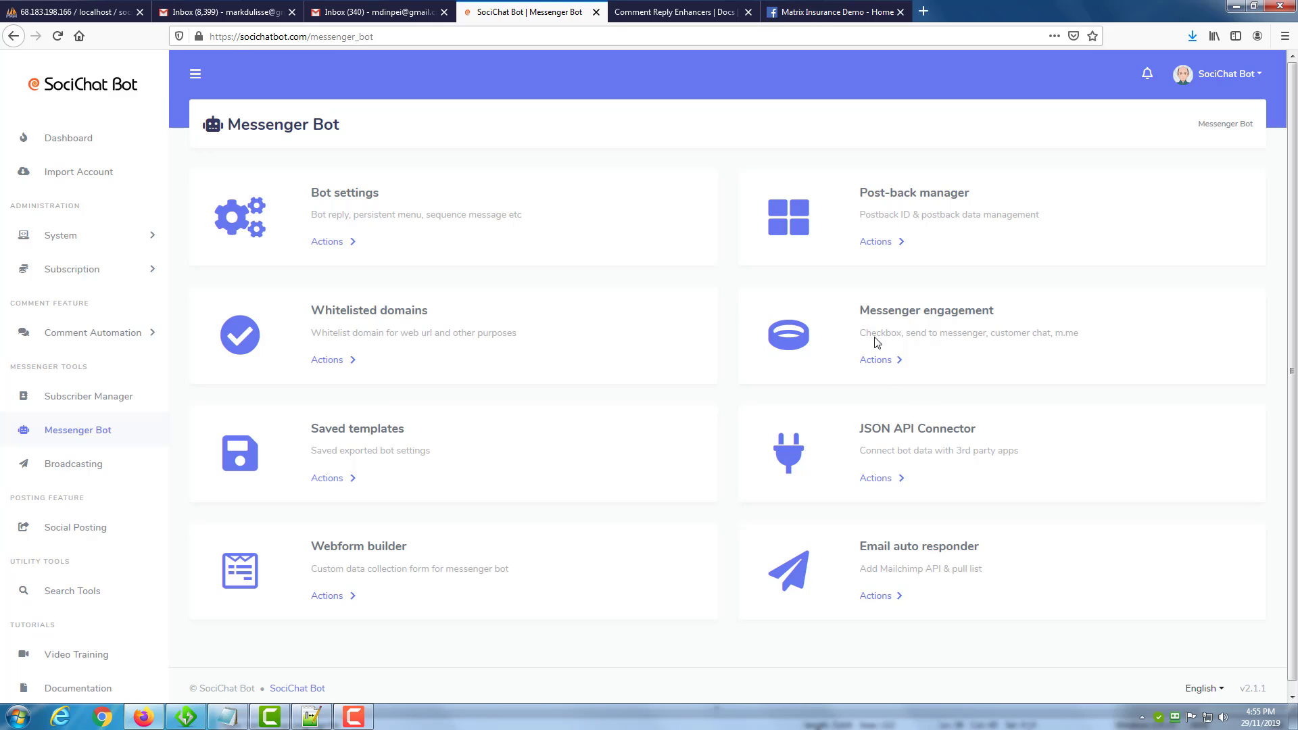
pyautogui.click(877, 359)
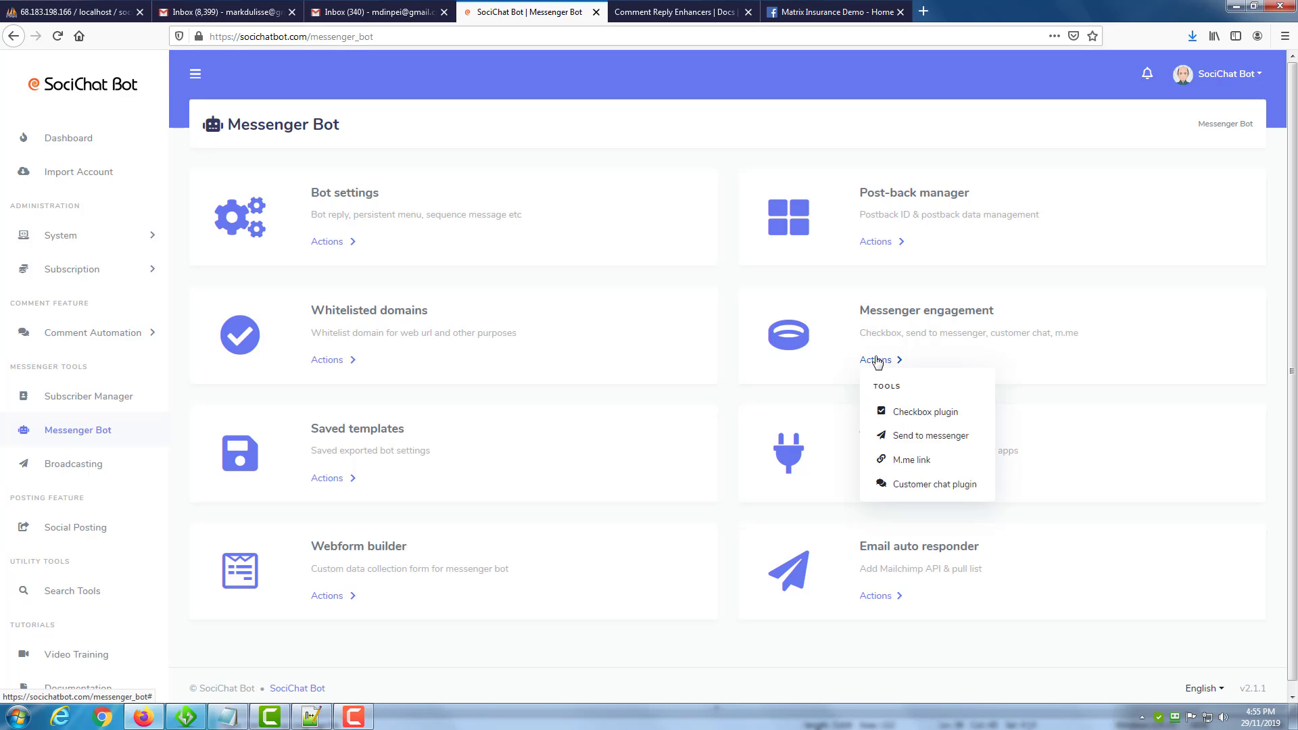
pyautogui.click(922, 412)
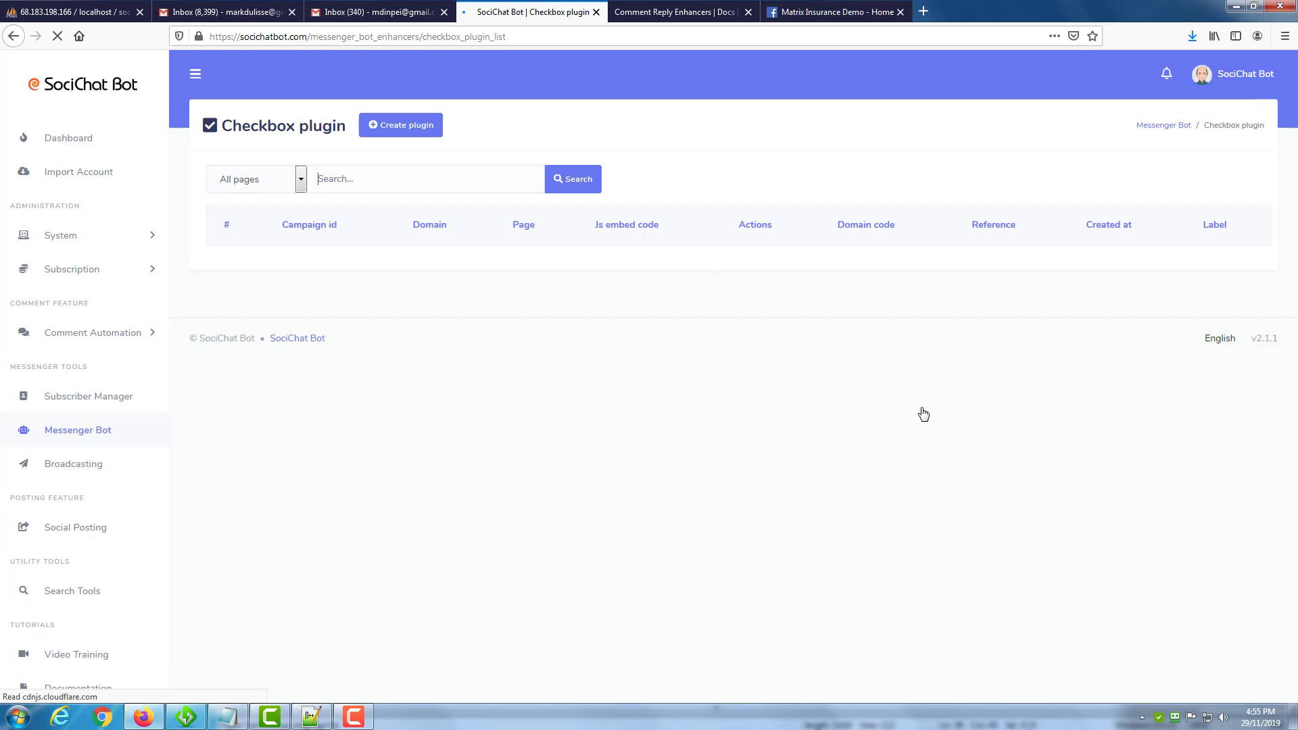
pyautogui.click(392, 127)
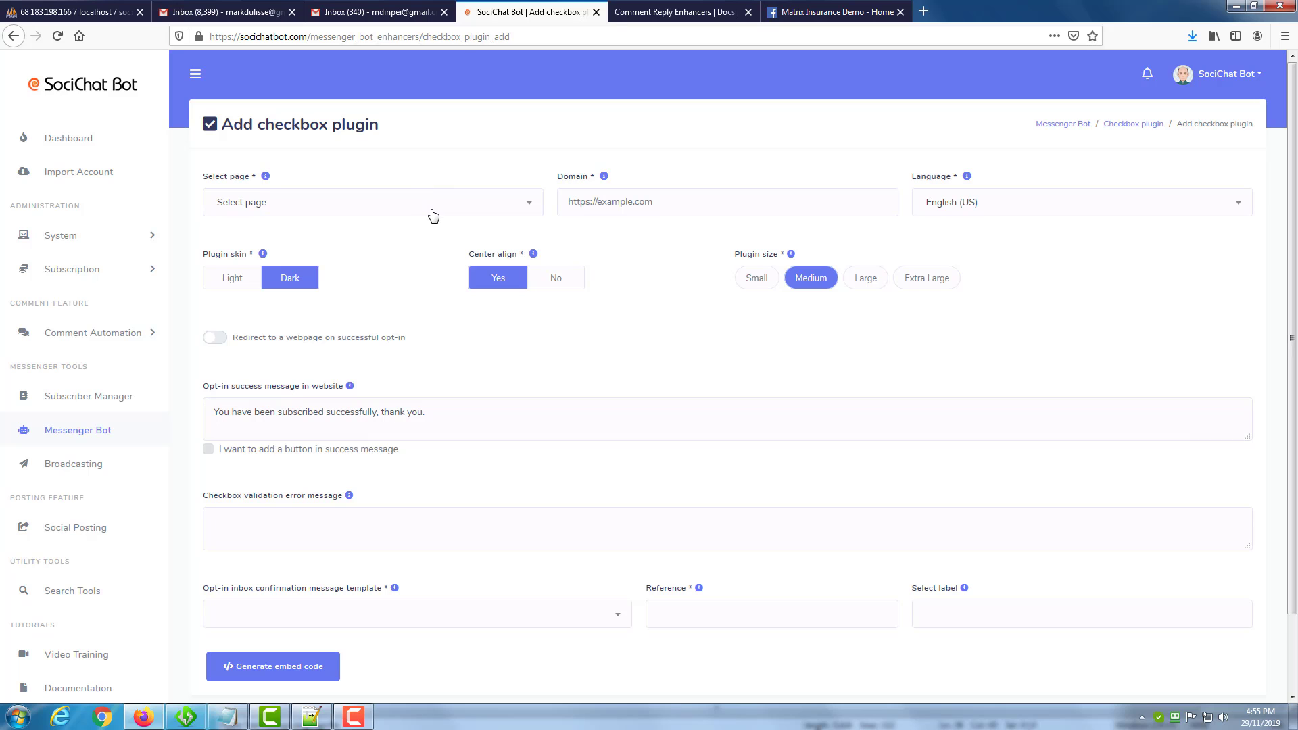
# Select Matrix Insurance Demo as the plugin's page and check that page on Facebook.
pyautogui.click(431, 214)
pyautogui.click(401, 281)
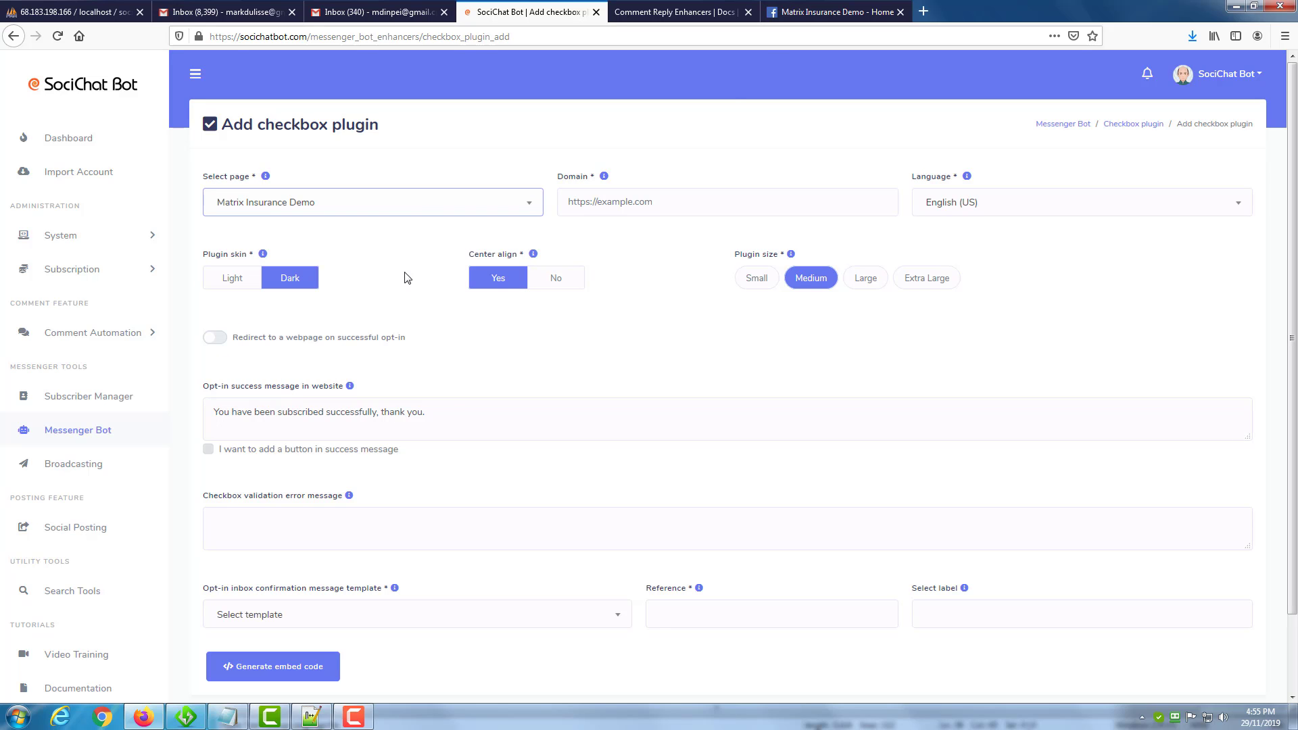
pyautogui.click(822, 13)
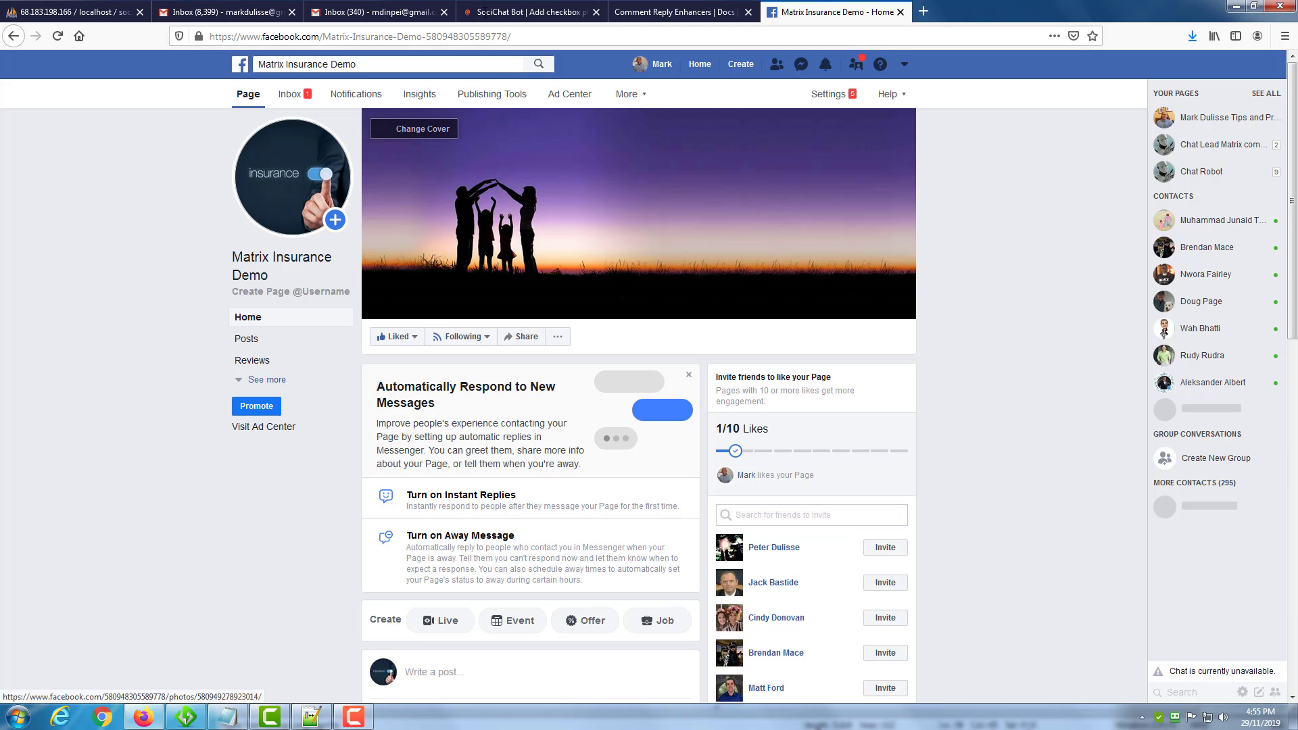
pyautogui.click(504, 12)
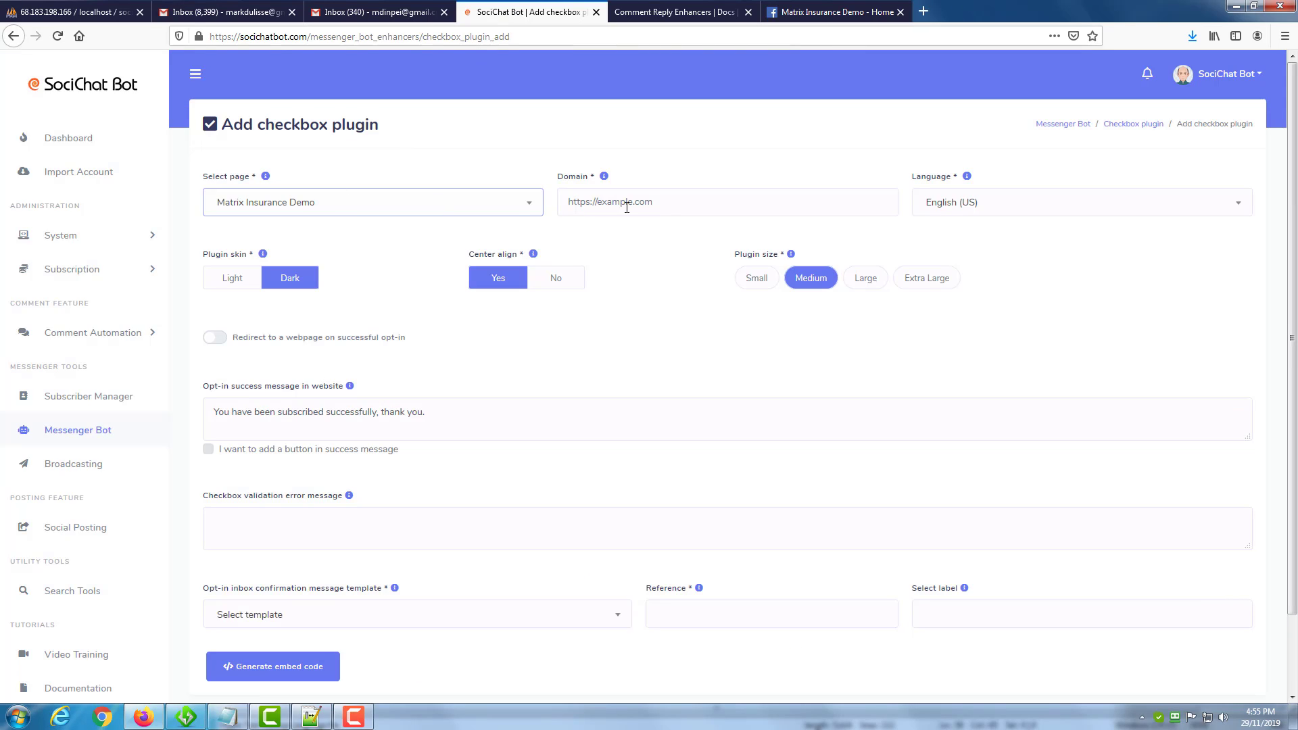
pyautogui.click(605, 202)
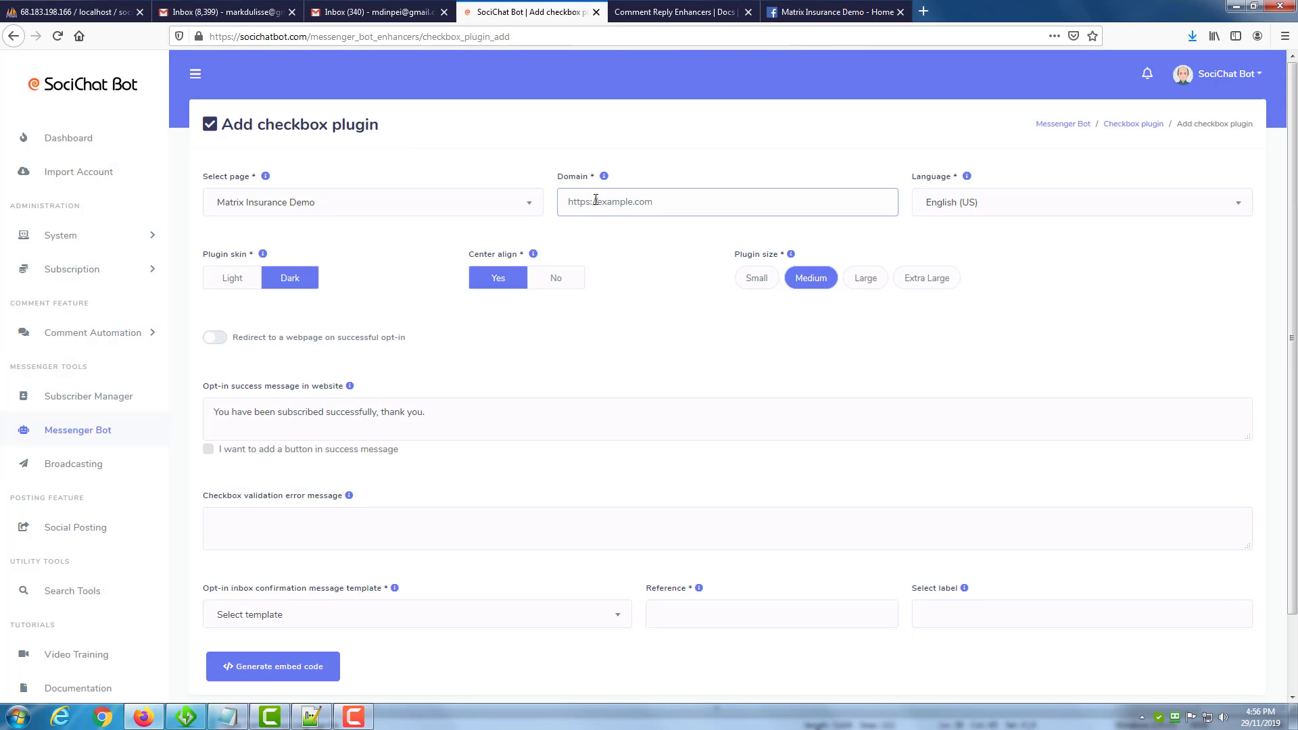
pyautogui.click(603, 176)
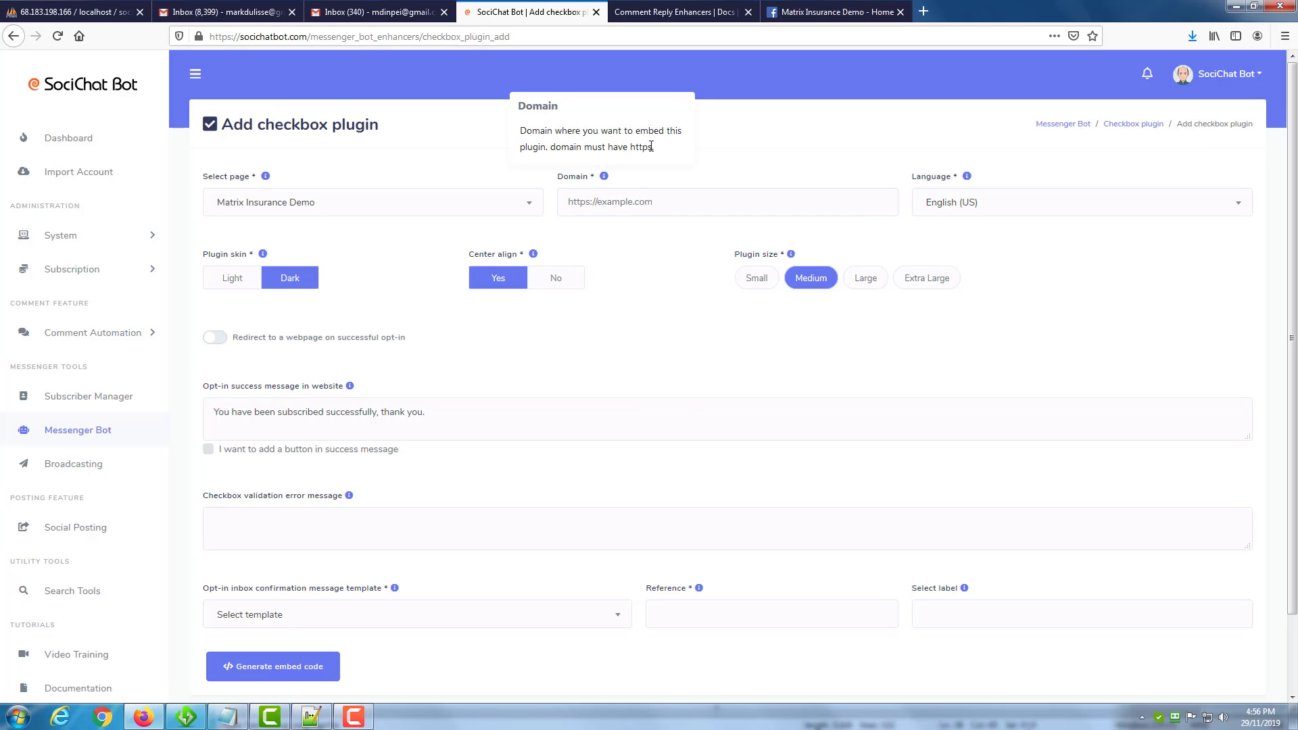
pyautogui.moveTo(651, 146); pyautogui.dragTo(649, 153)
pyautogui.click(635, 202)
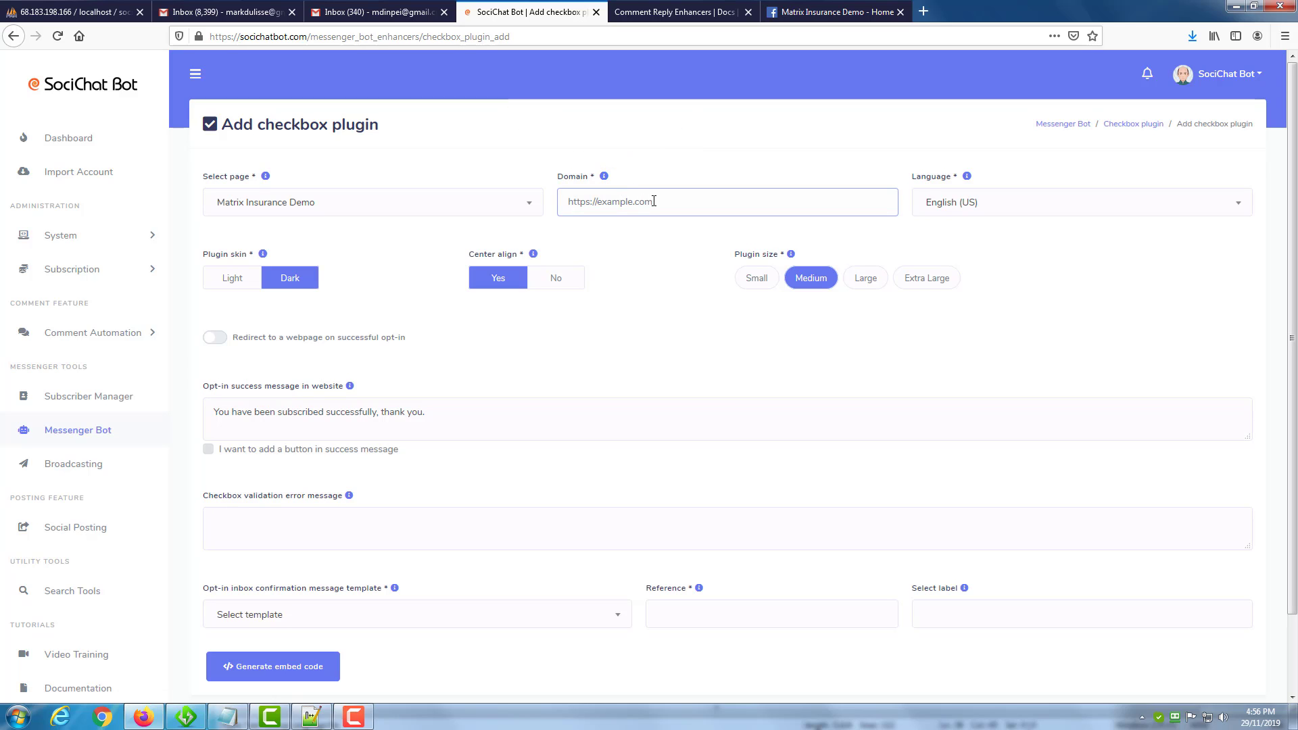
pyautogui.write('https://socichat')
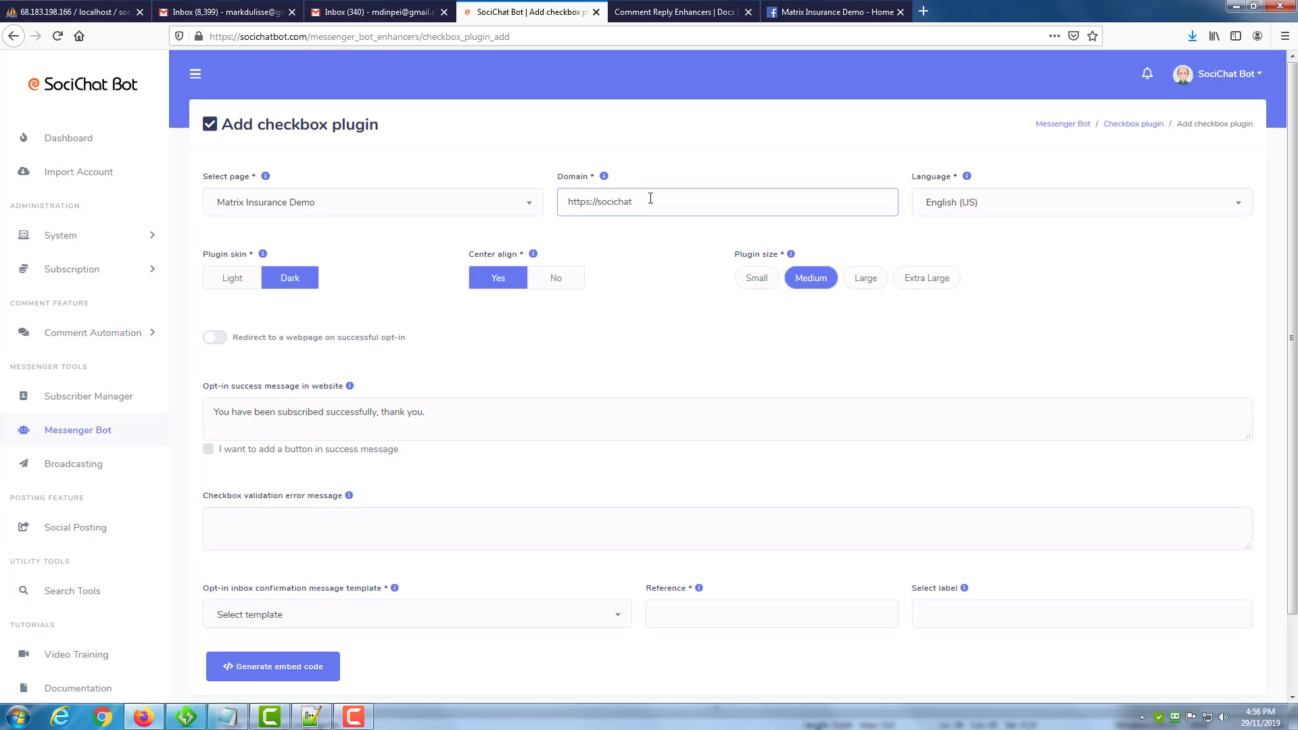
pyautogui.write('bot.com')
pyautogui.click(653, 14)
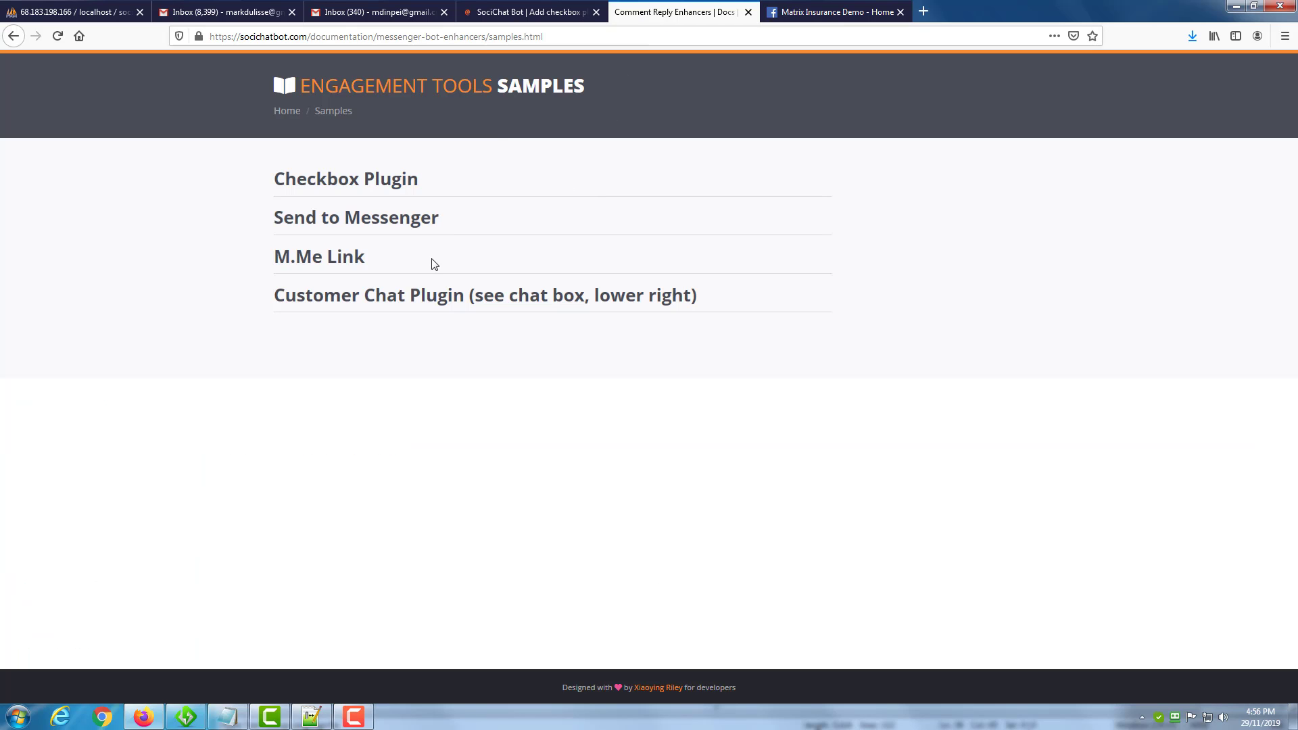
pyautogui.click(544, 14)
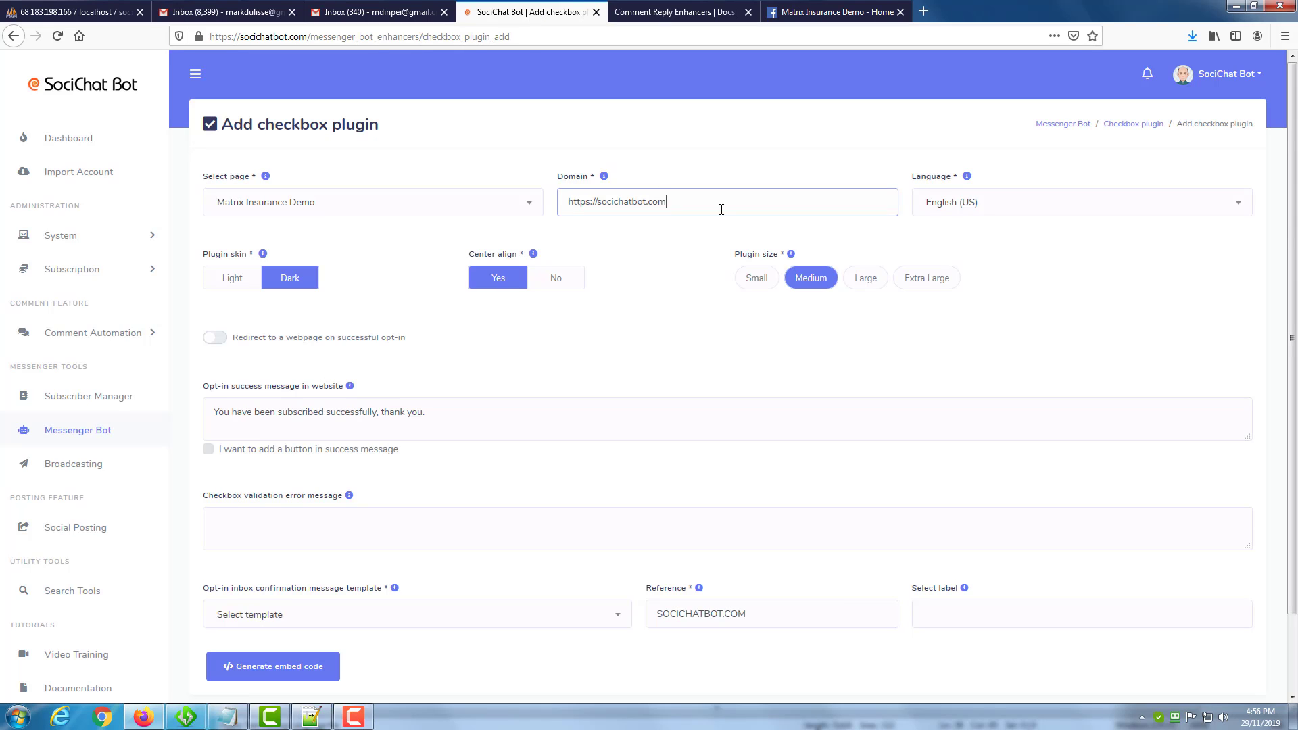
# Try the Light plugin skin, switch back to Dark, and read the Center align help.
pyautogui.click(232, 280)
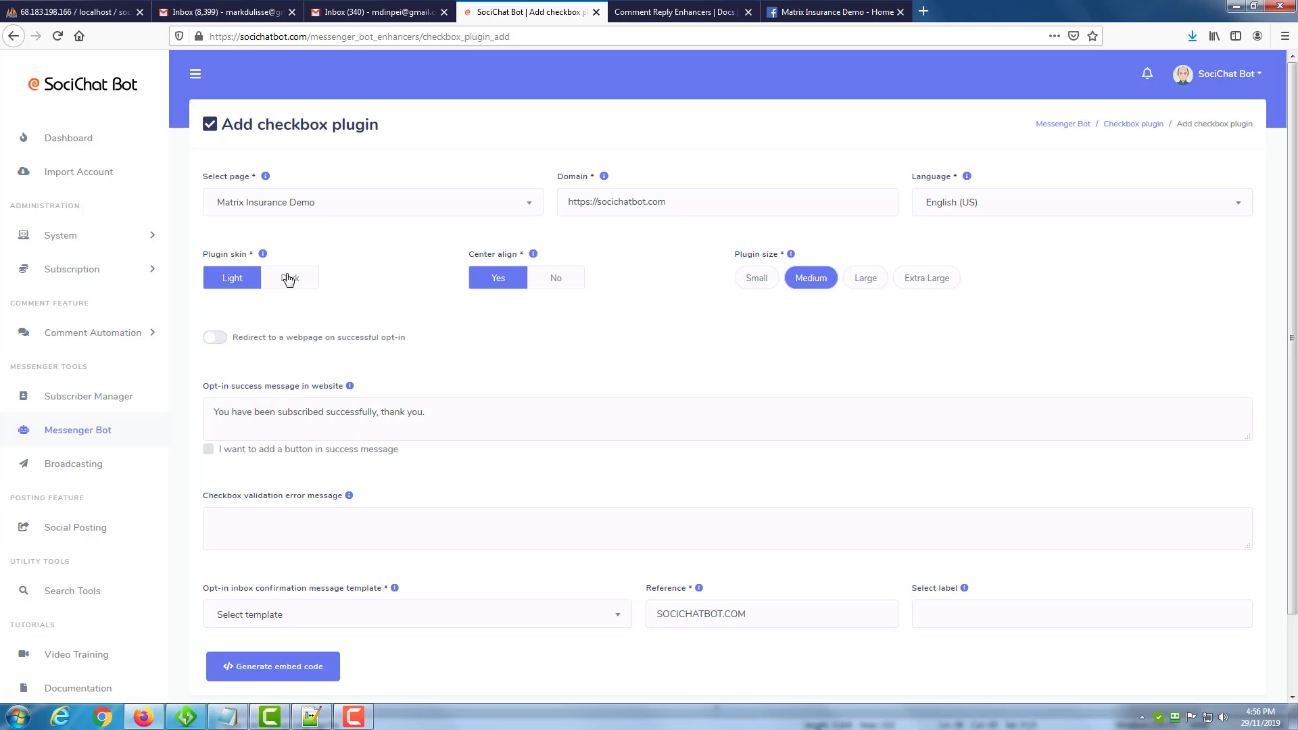
pyautogui.click(289, 278)
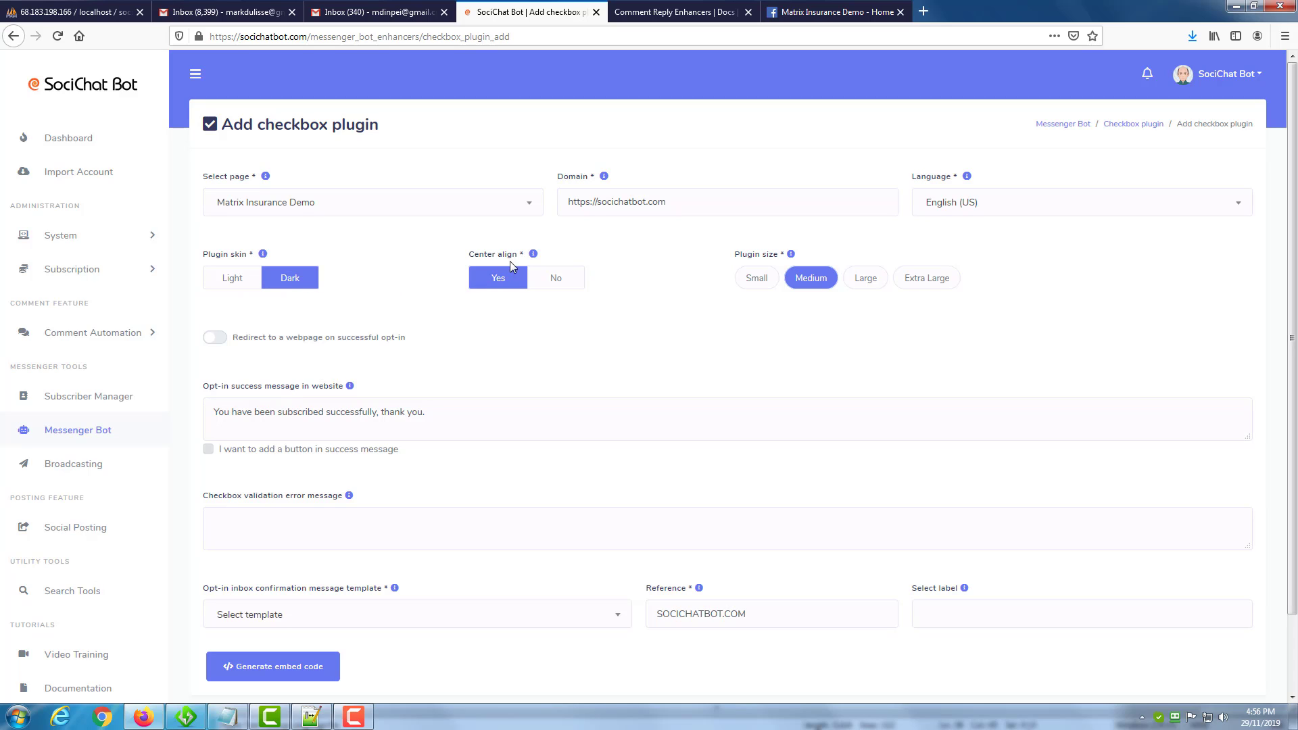
pyautogui.click(533, 255)
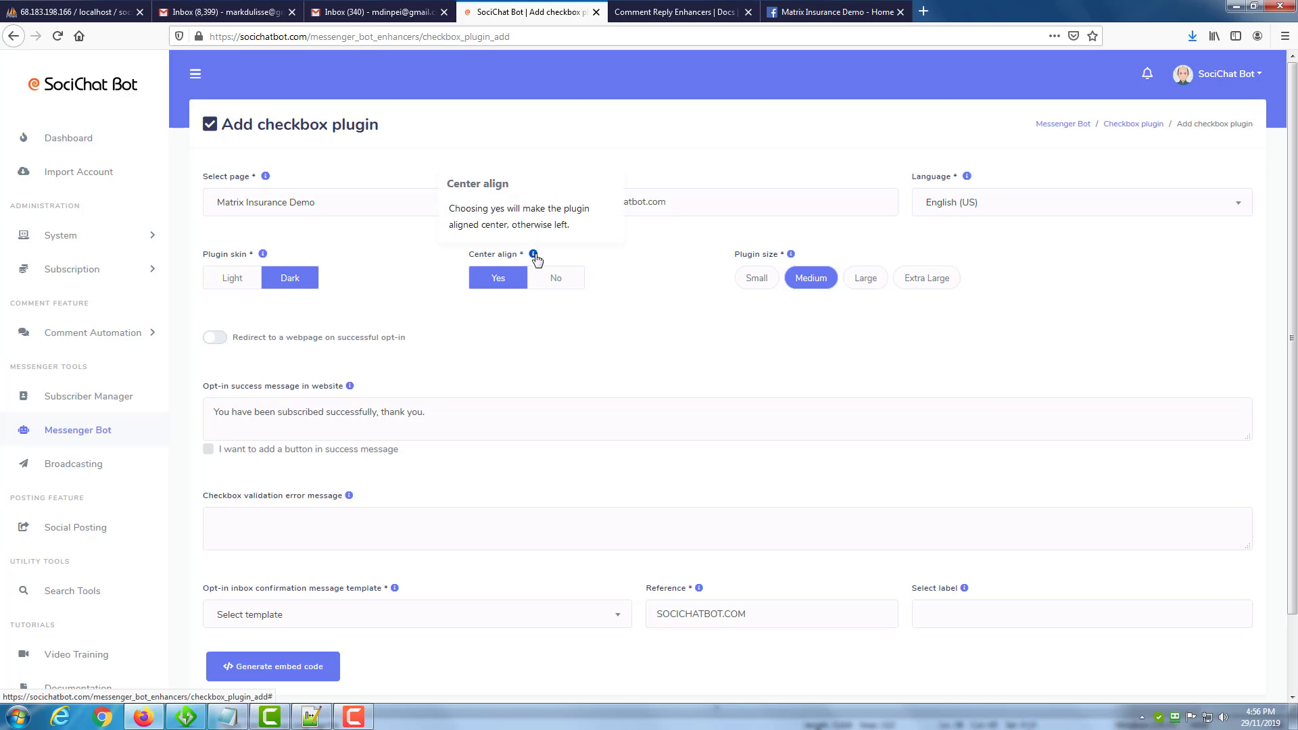
pyautogui.click(440, 292)
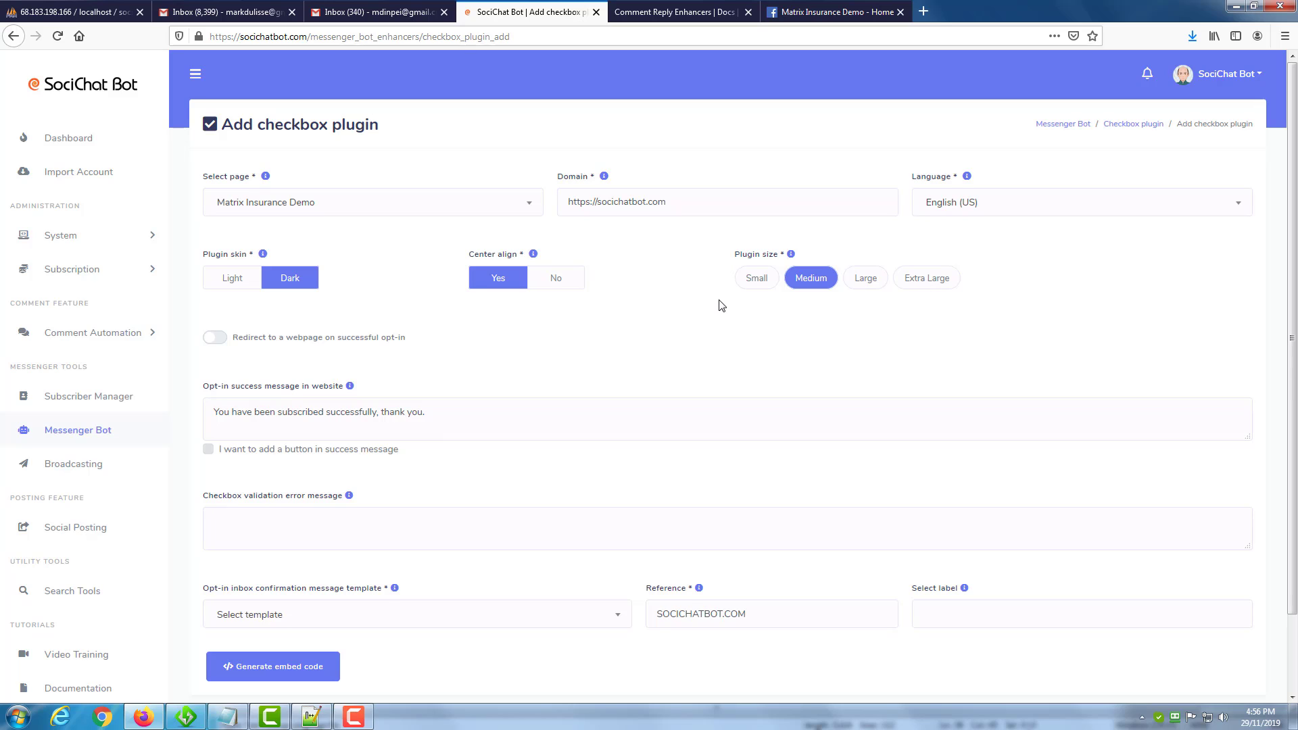
# Try the webpage redirect on successful opt-in, examine its redirect URL and help, and turn the redirect off again.
pyautogui.scroll(-2, 720, 304)
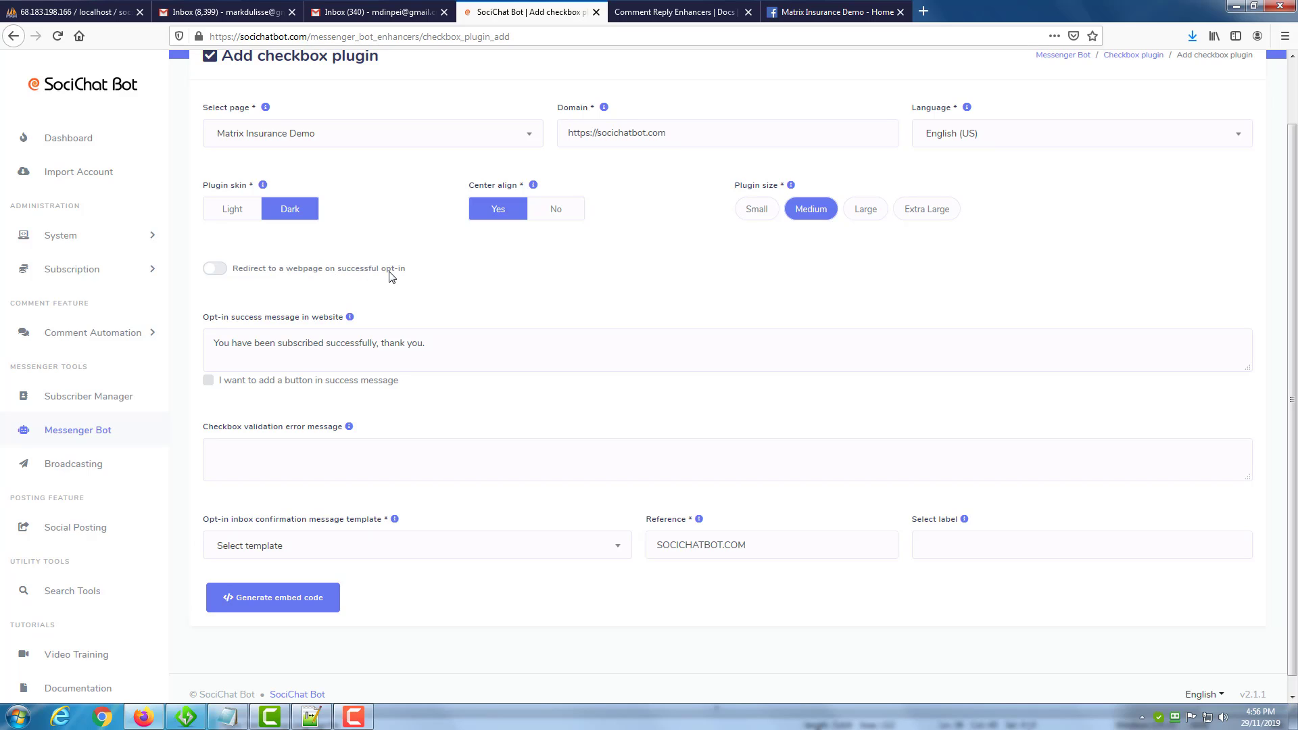
pyautogui.click(221, 271)
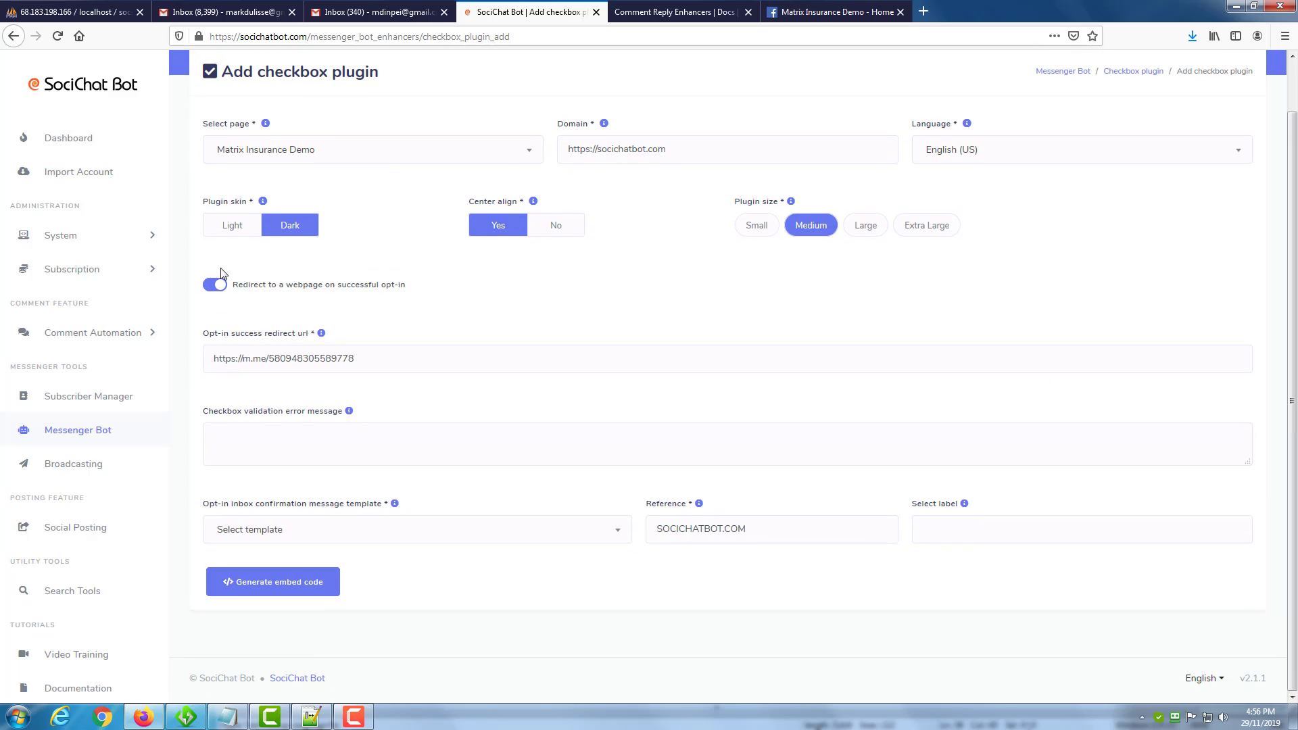
pyautogui.moveTo(365, 362); pyautogui.dragTo(204, 358)
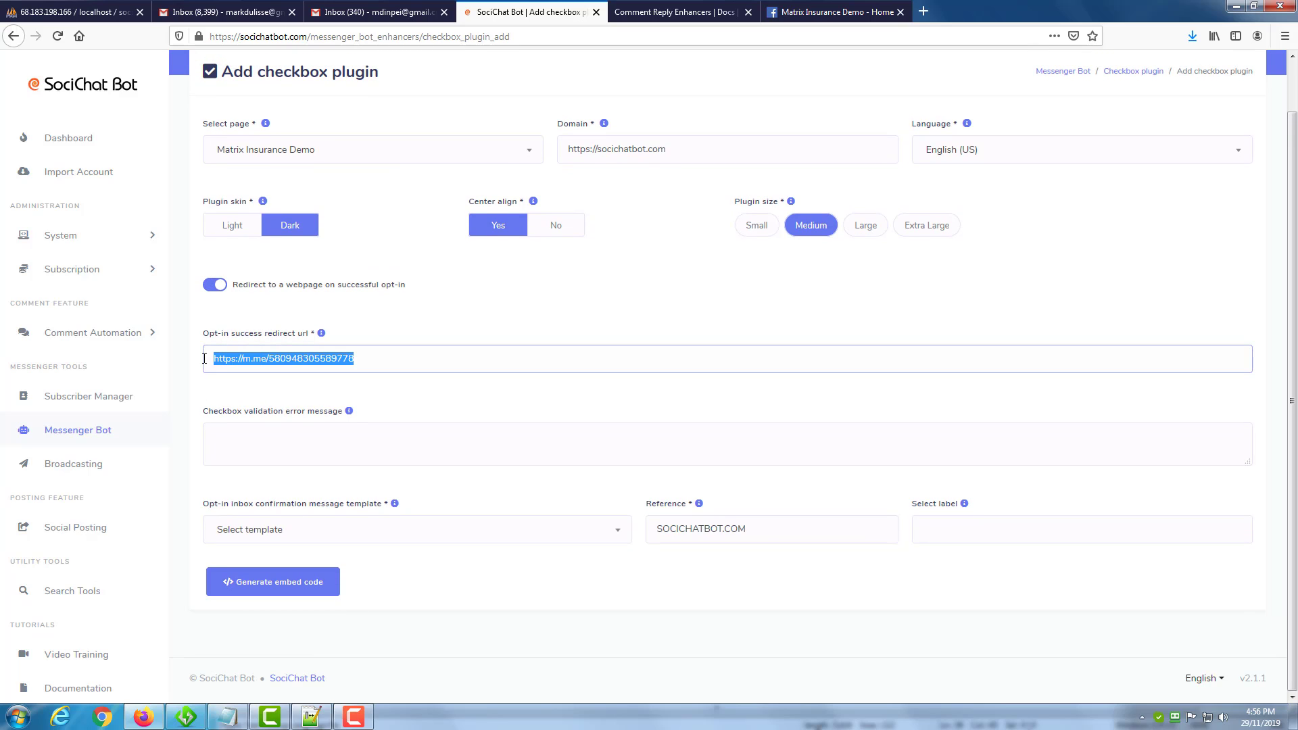
pyautogui.click(203, 322)
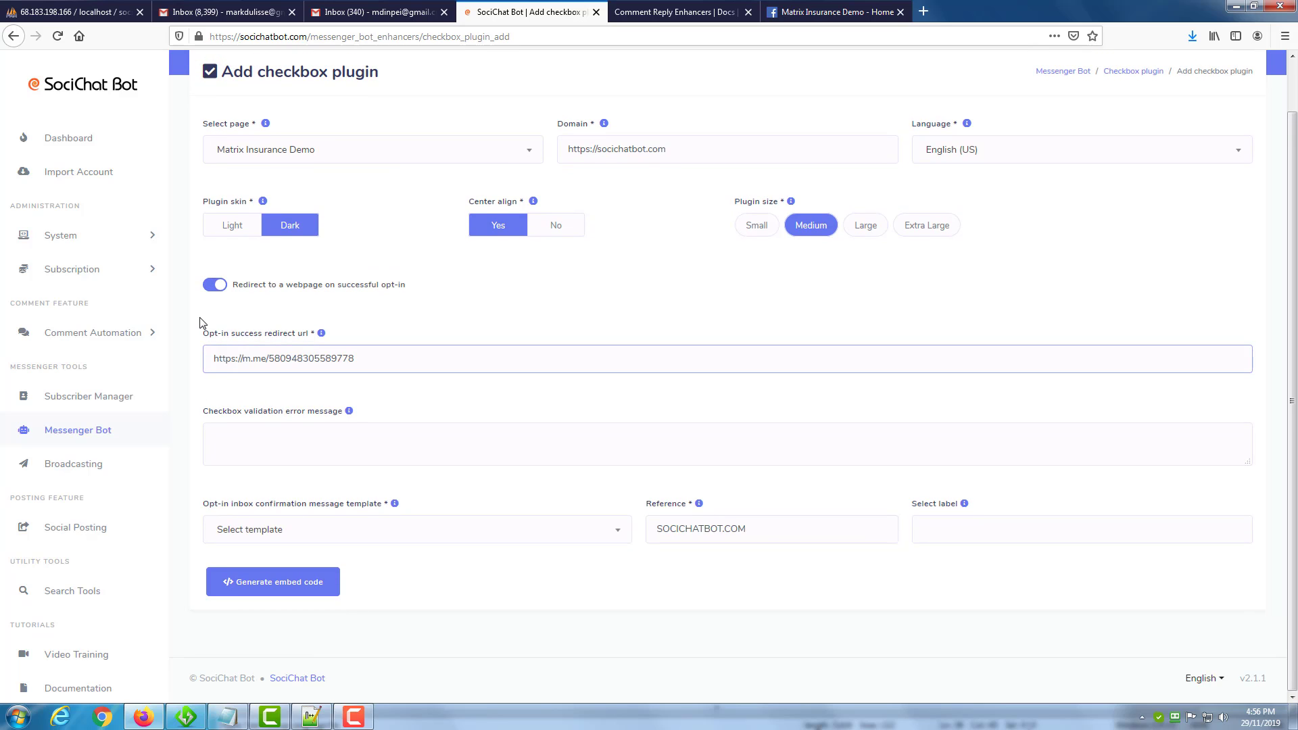
pyautogui.click(211, 358)
pyautogui.moveTo(363, 351); pyautogui.dragTo(206, 357)
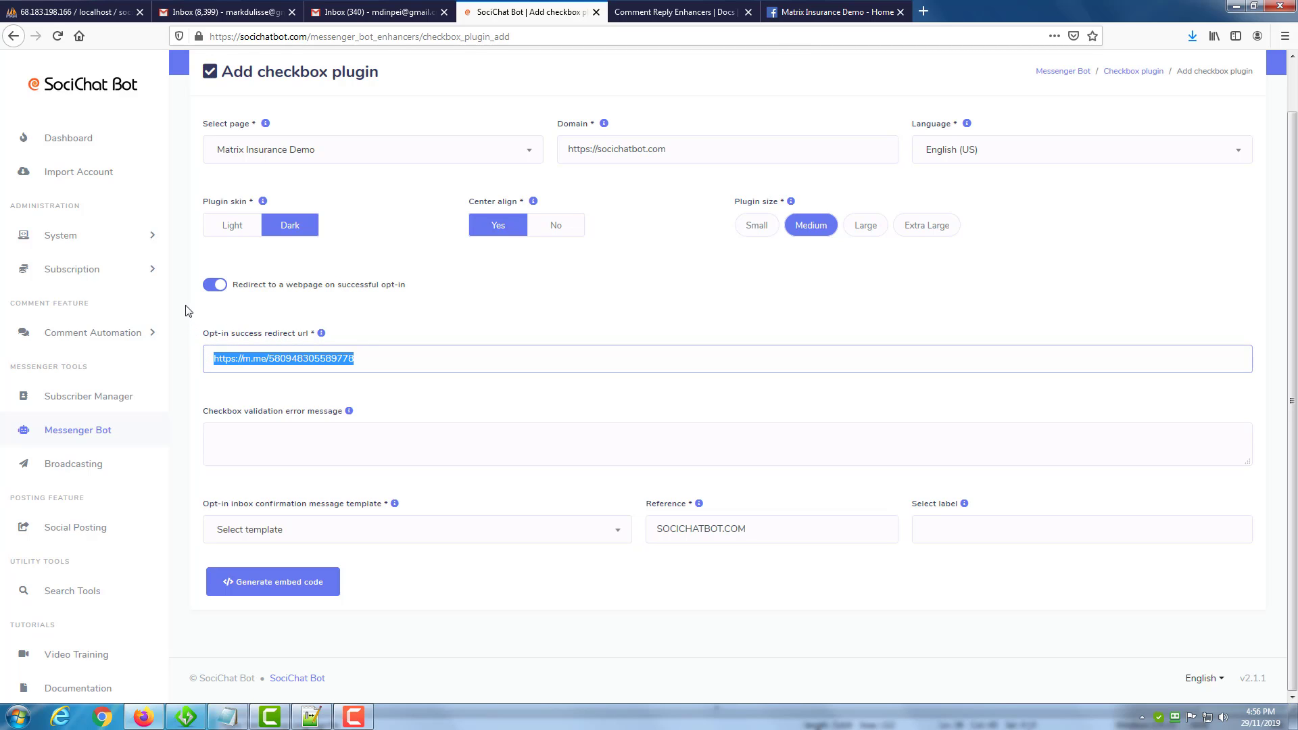
pyautogui.click(322, 335)
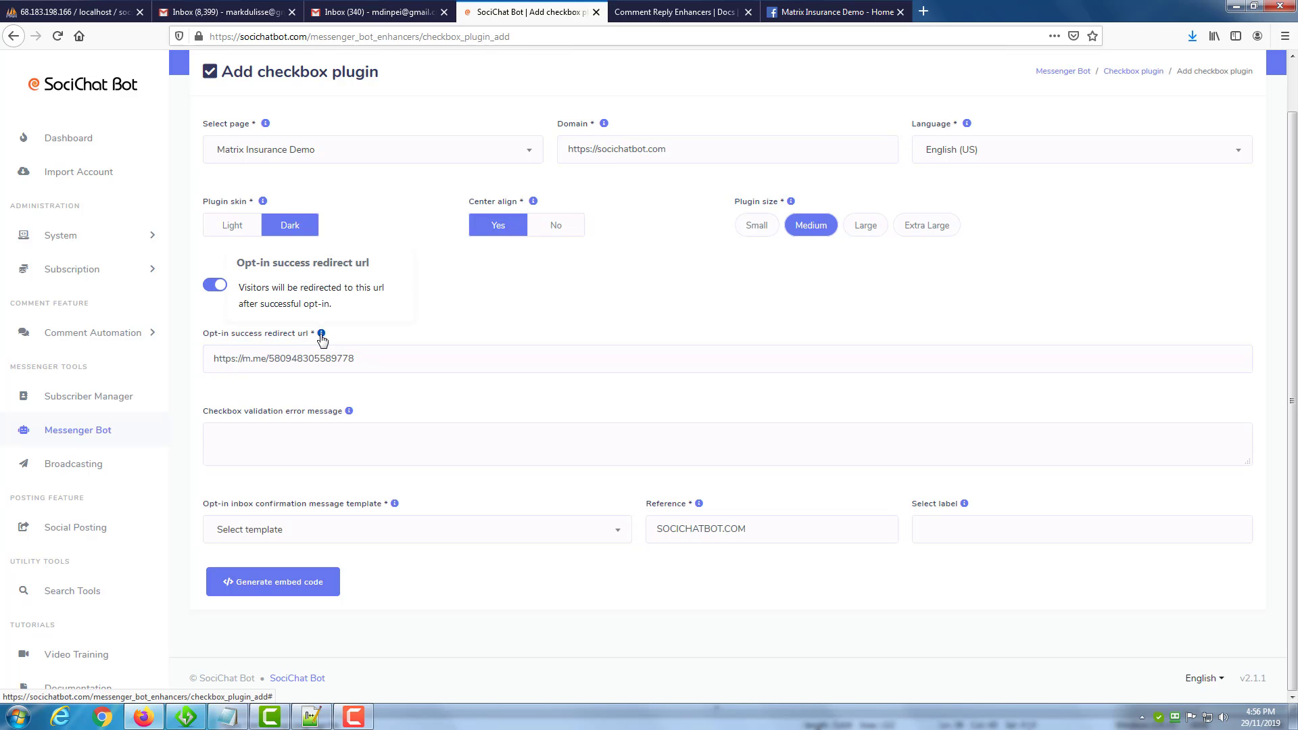
pyautogui.click(464, 300)
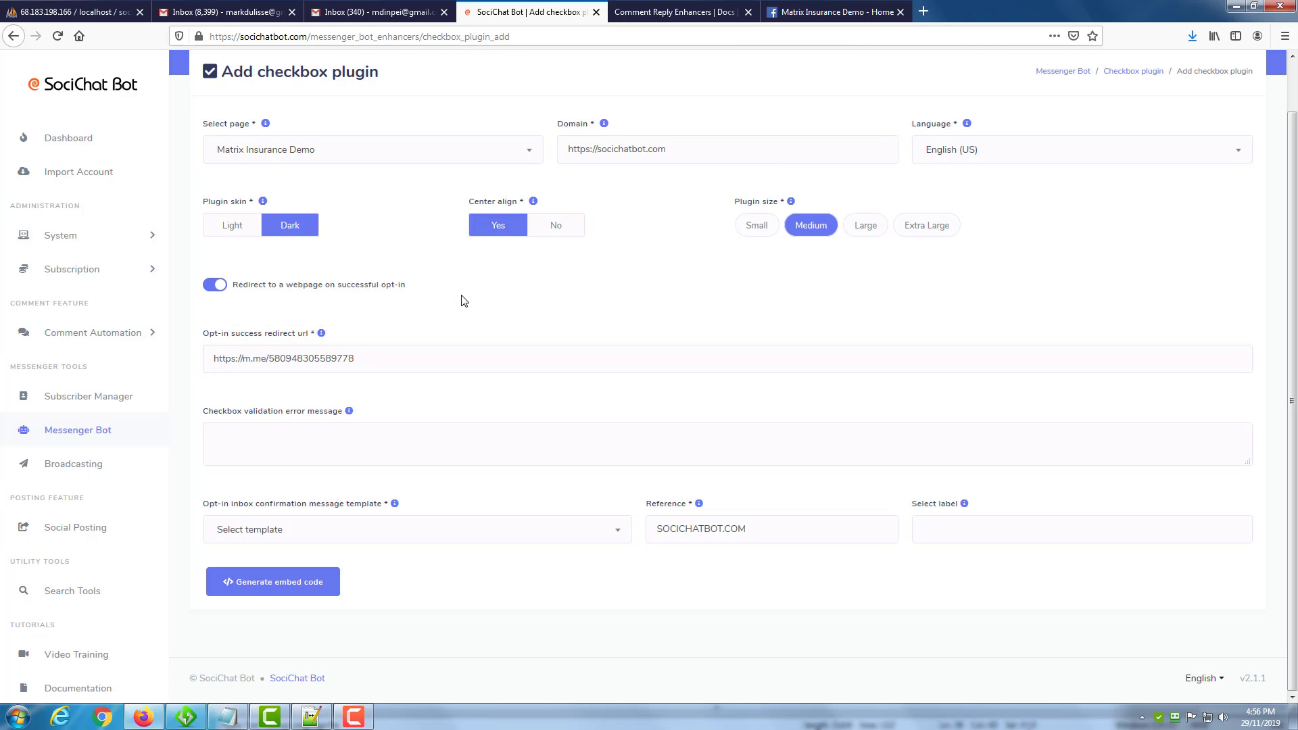
pyautogui.click(212, 288)
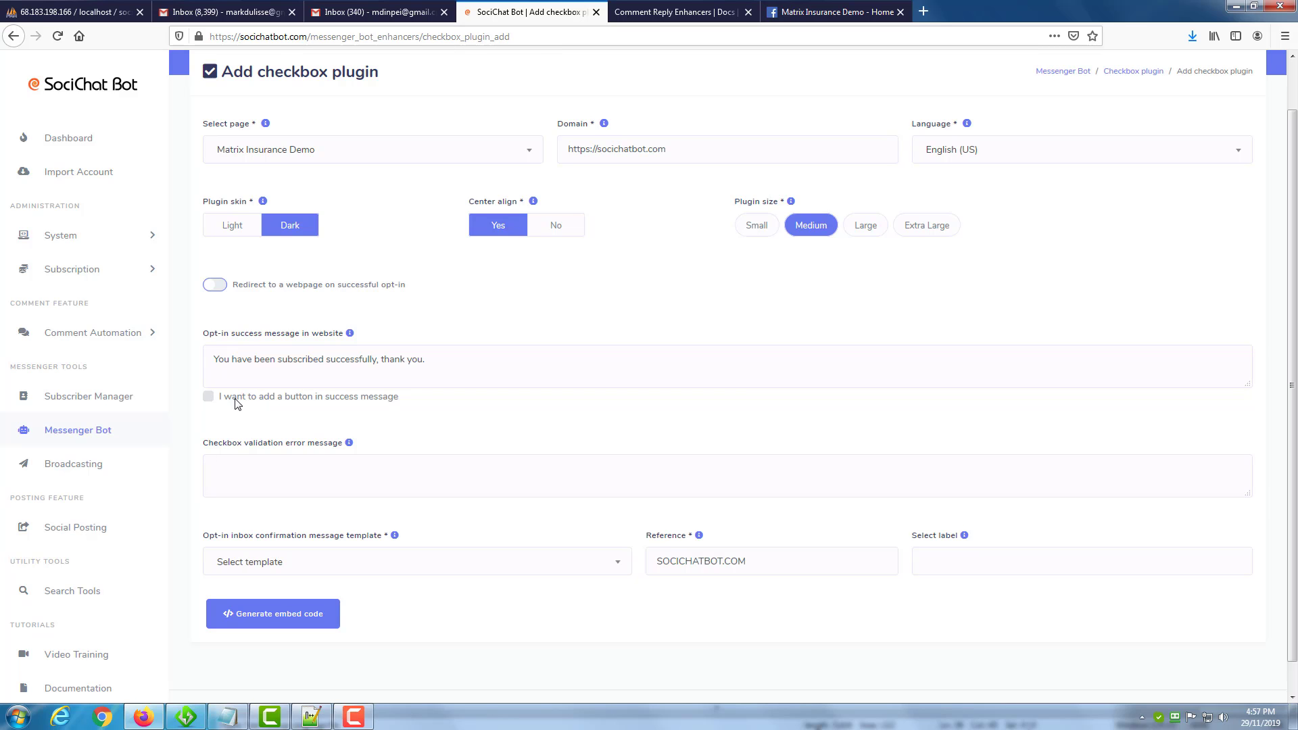
# Enable the option to add a button to the opt-in success message and review the button settings.
pyautogui.moveTo(237, 397); pyautogui.dragTo(308, 402)
pyautogui.click(309, 401)
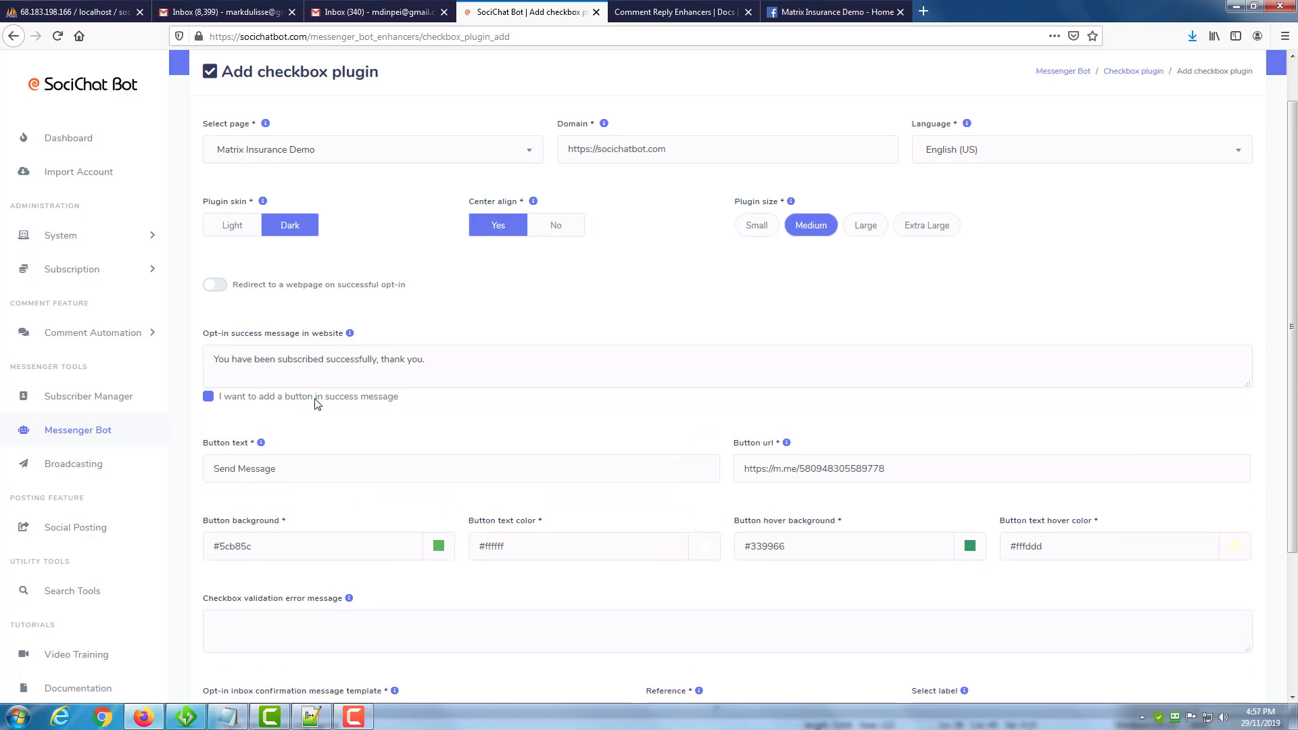
pyautogui.click(313, 402)
pyautogui.click(209, 399)
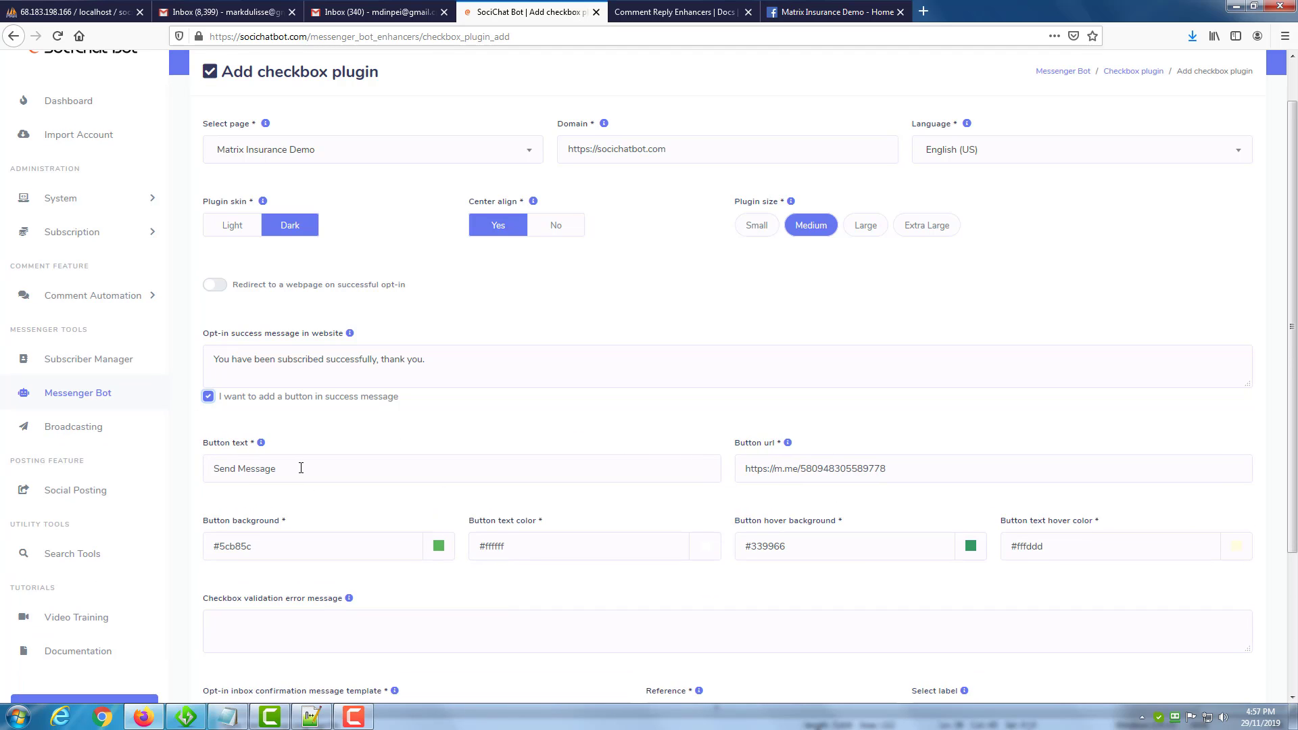
pyautogui.scroll(-2, 304, 466)
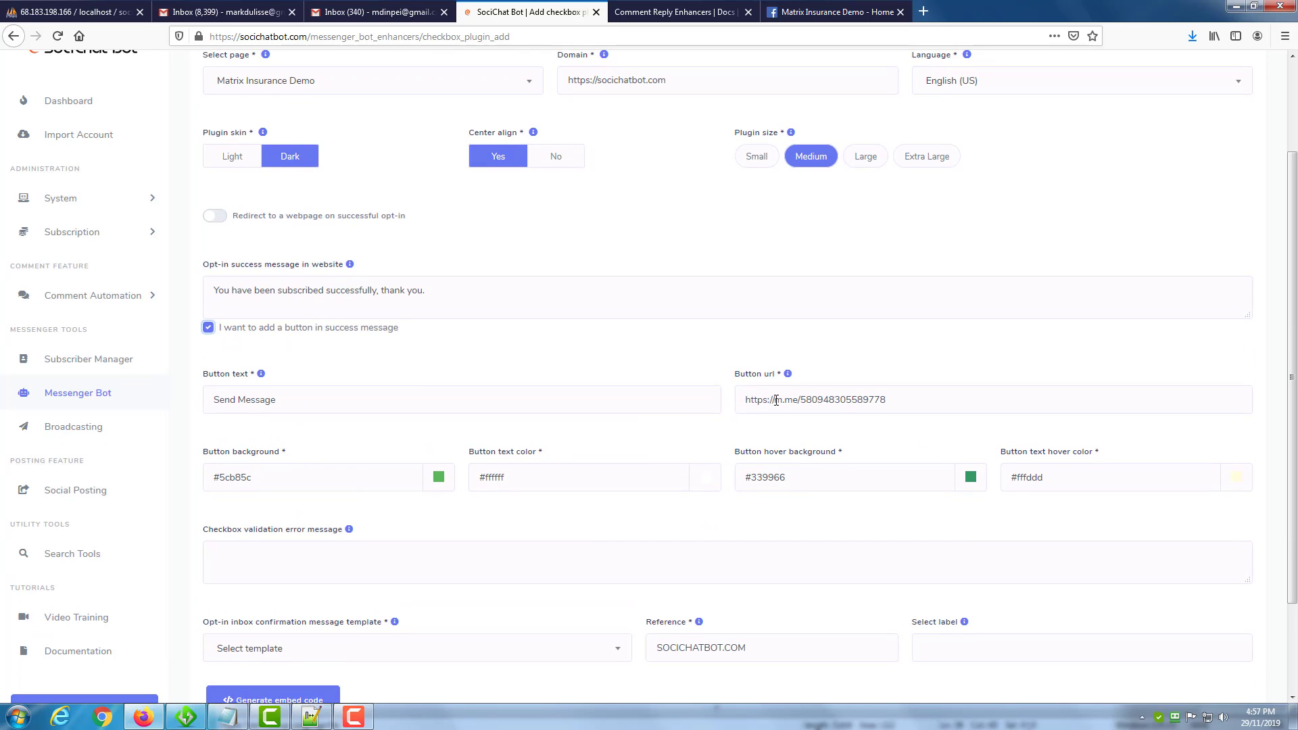
# Set the checkbox validation error message to "Oops, an error has happened. Make sure you select the checkbox.".
pyautogui.moveTo(746, 399); pyautogui.dragTo(921, 377)
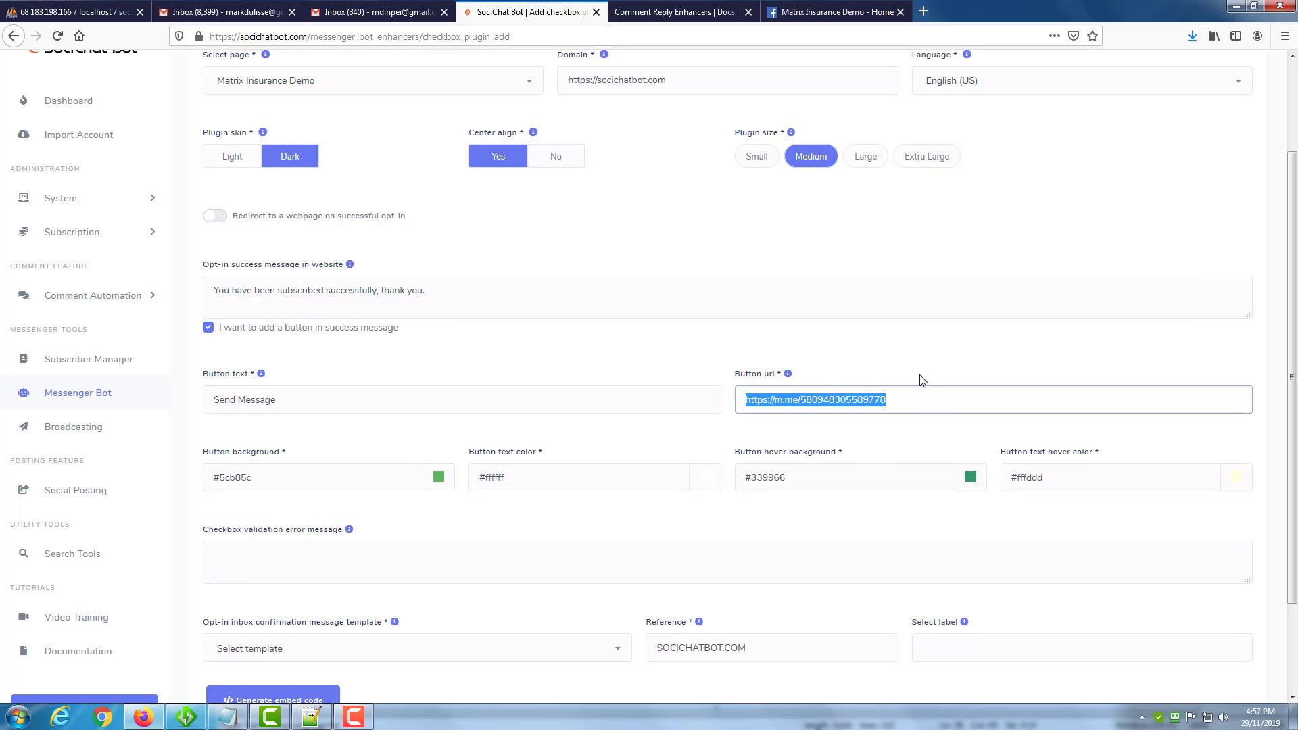
pyautogui.click(927, 358)
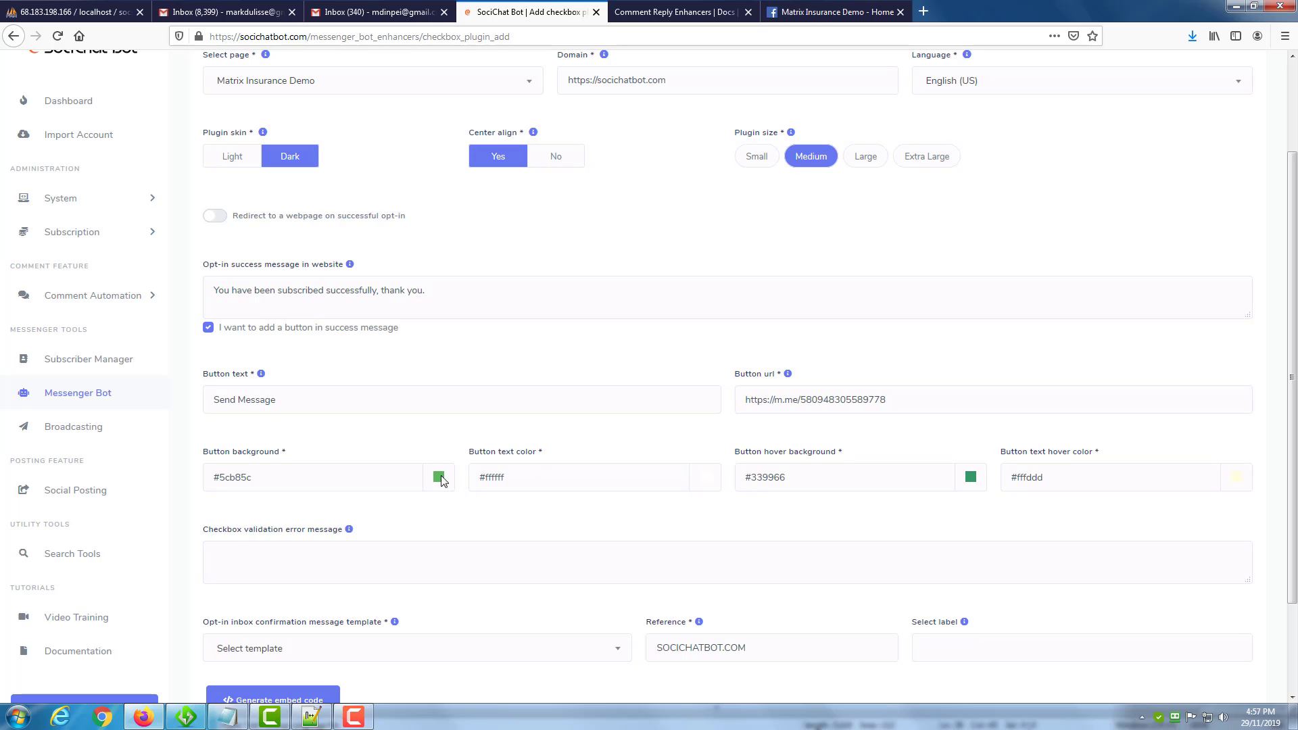
pyautogui.scroll(-2, 500, 430)
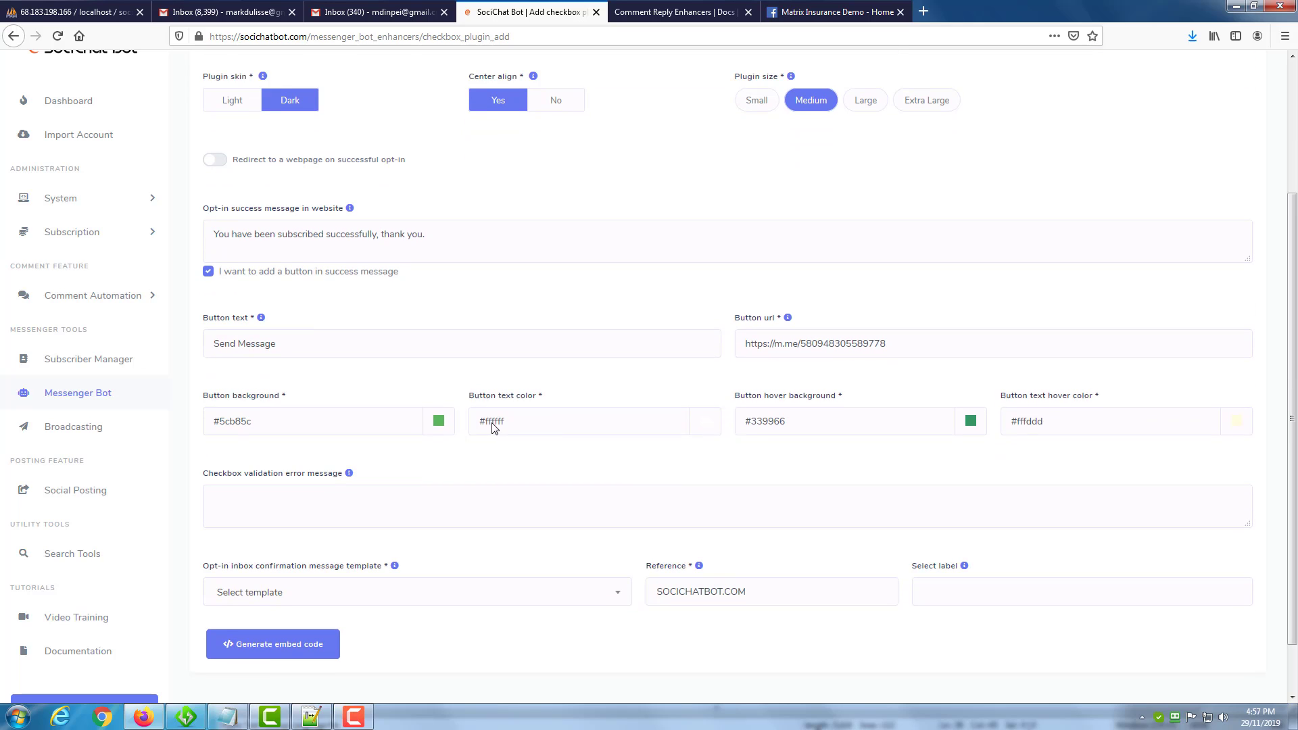
pyautogui.click(237, 487)
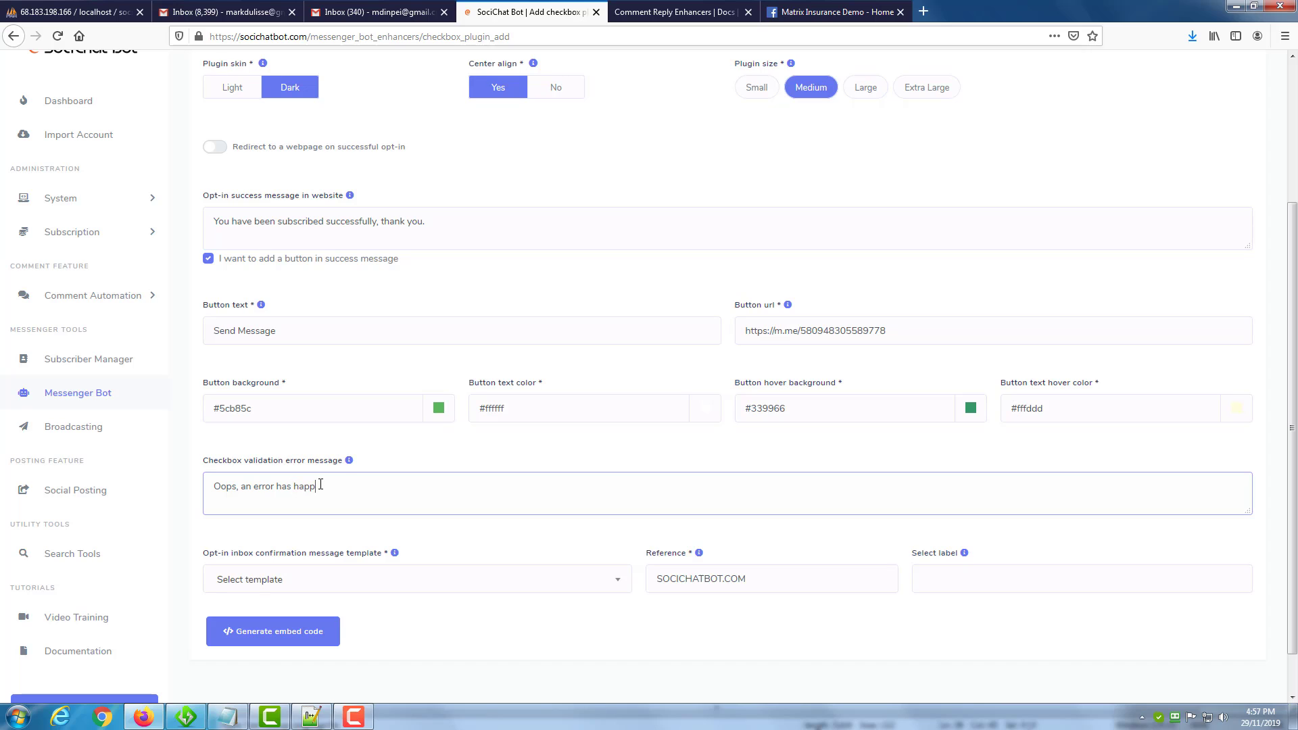
pyautogui.write('Oops, an error has happened. Make sure you select the checkbox.')
pyautogui.scroll(-2, 320, 484)
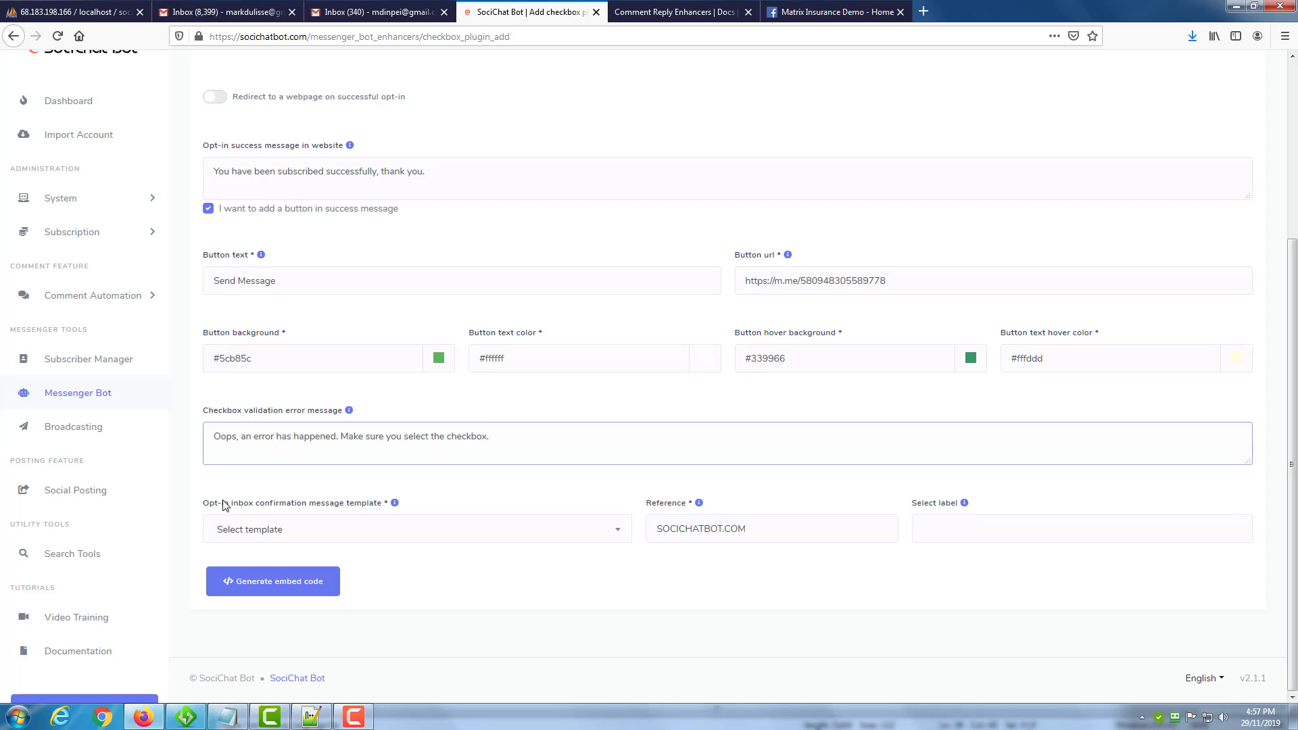
# Choose "Sample: Checkbox Plugin Template [checkbox-sample]" as the opt-in inbox confirmation message template.
pyautogui.moveTo(223, 503); pyautogui.dragTo(277, 507)
pyautogui.click(283, 508)
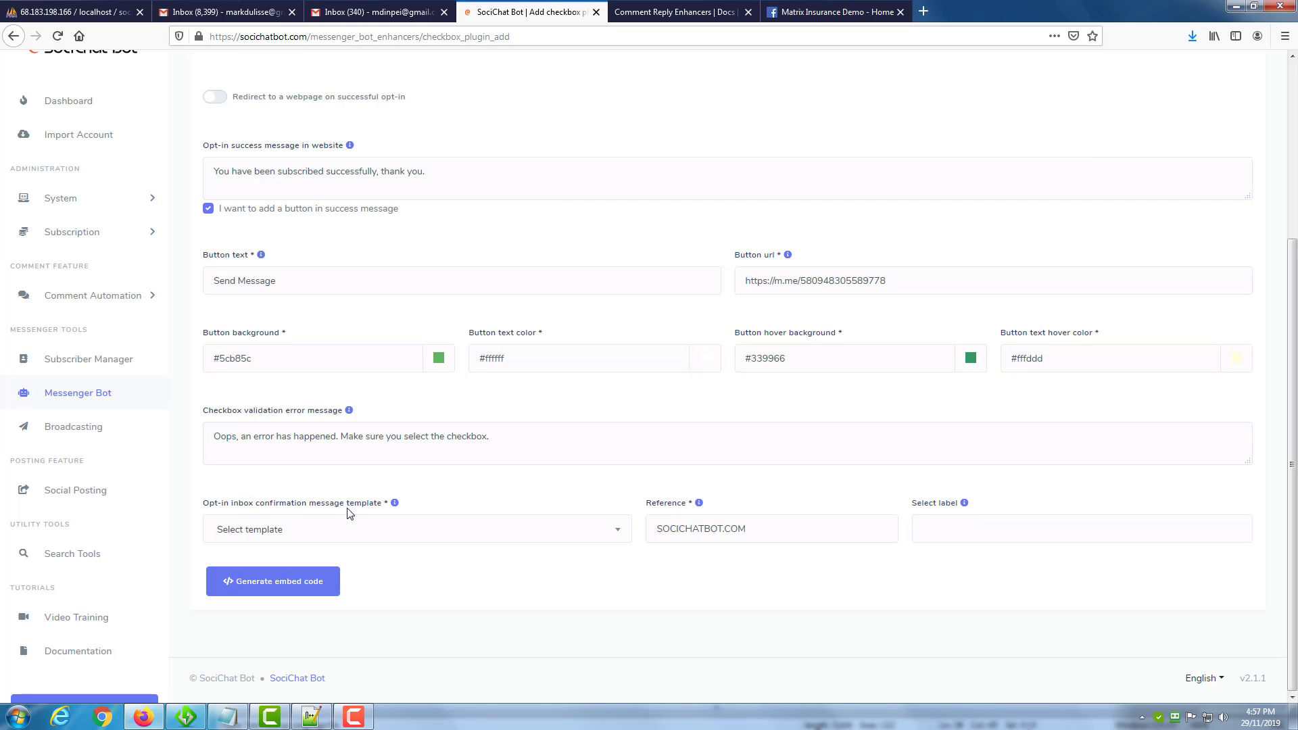
pyautogui.click(434, 535)
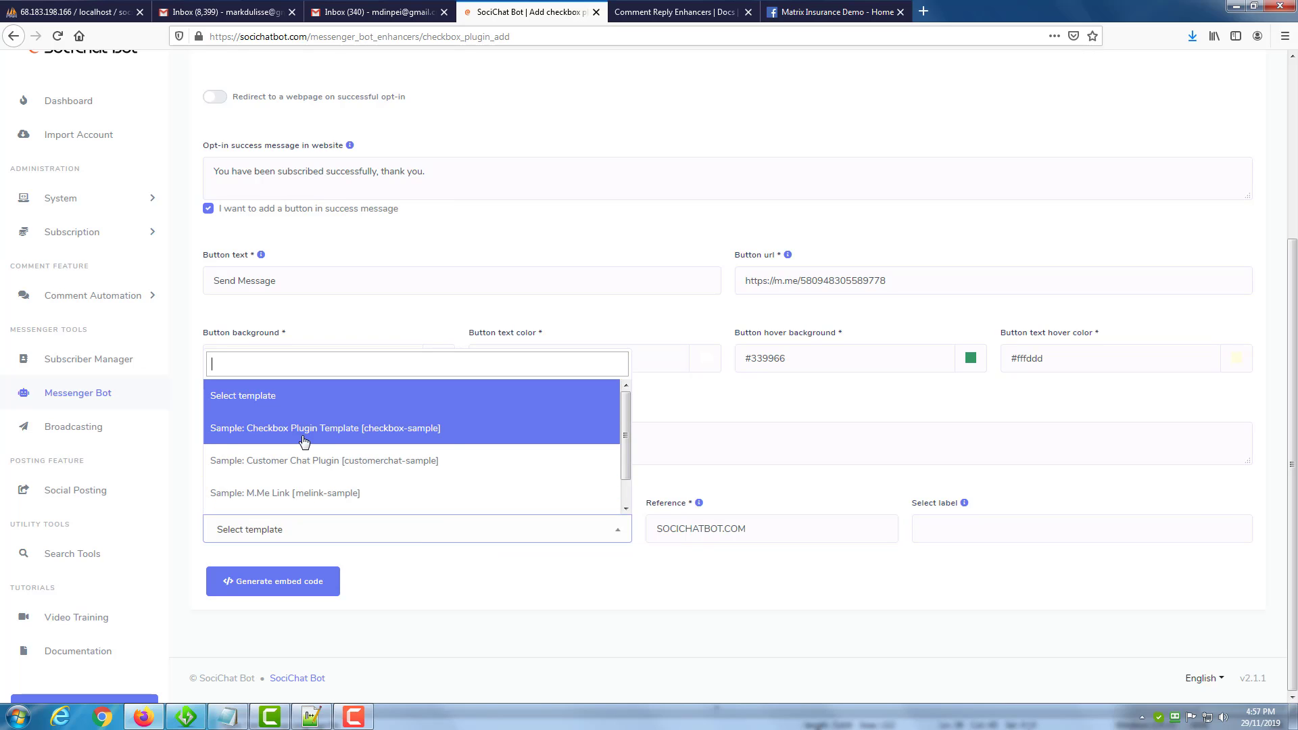
pyautogui.click(327, 436)
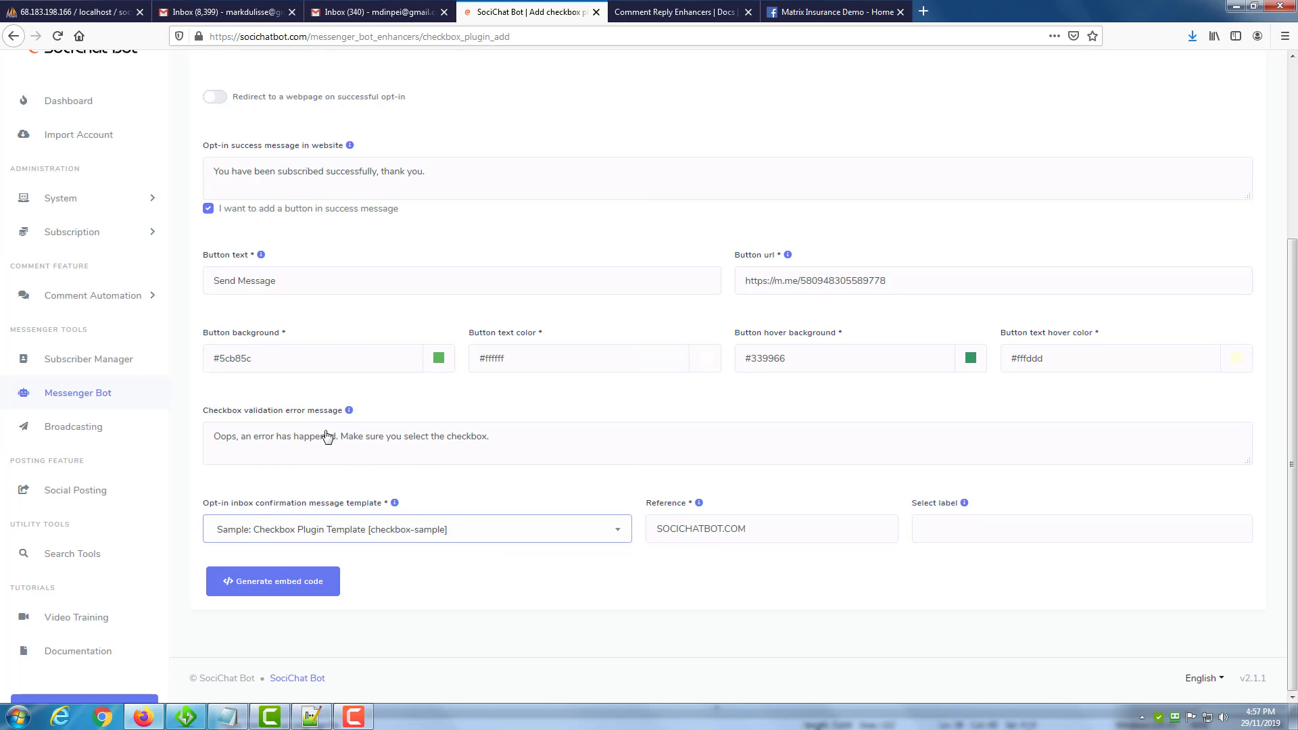
# Set the plugin's reference to 1 and look through the available labels without choosing one.
pyautogui.click(664, 528)
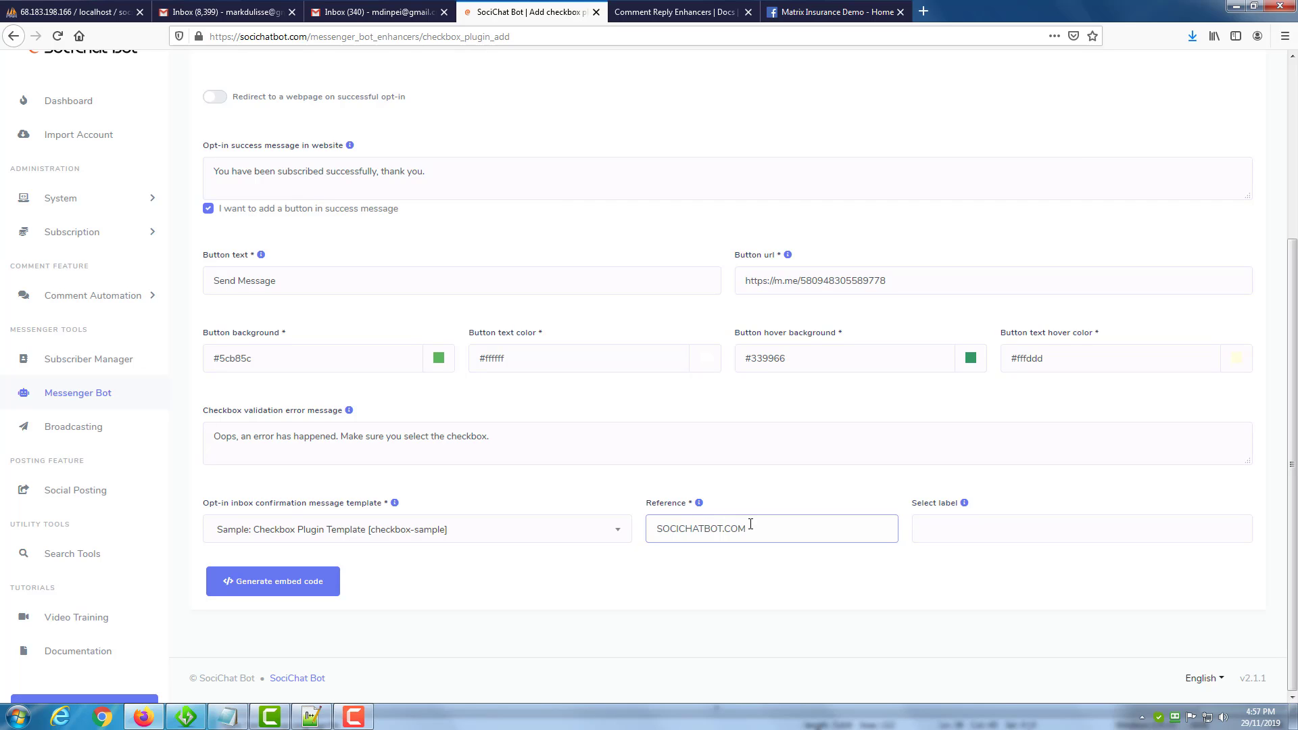
pyautogui.moveTo(655, 529); pyautogui.dragTo(618, 533)
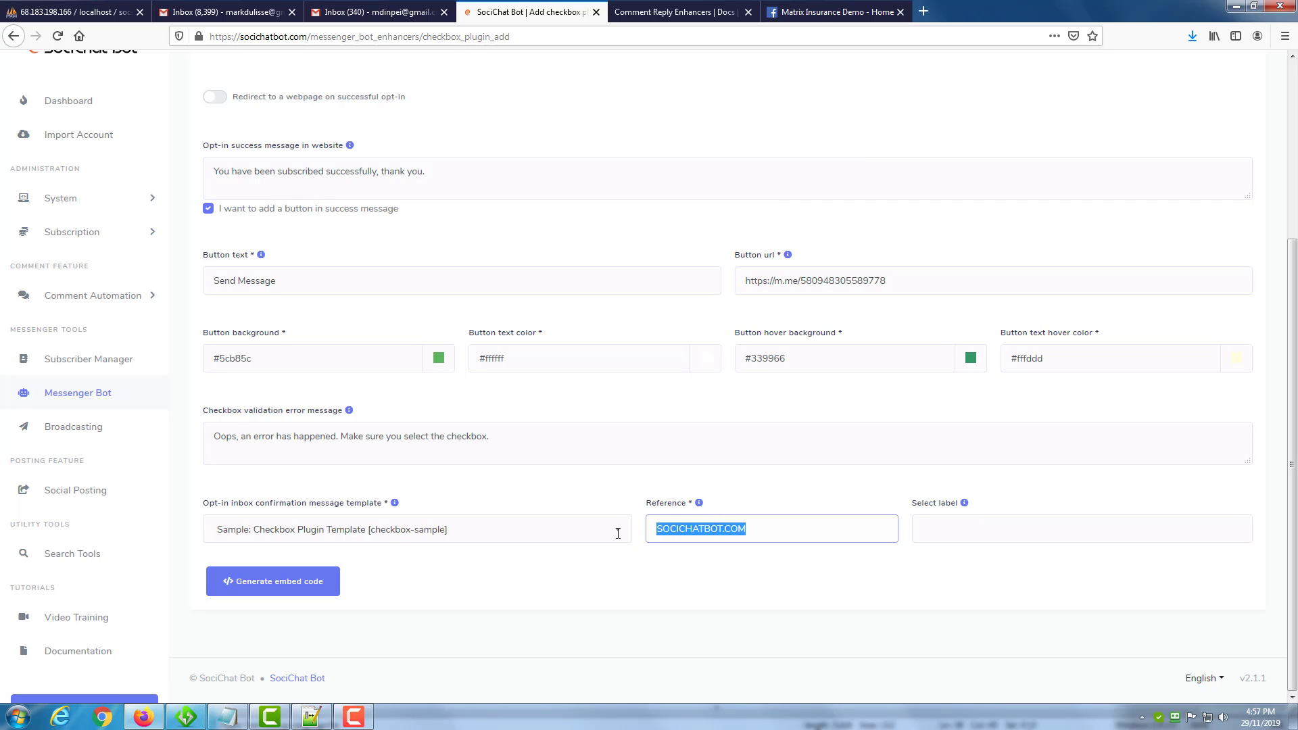
pyautogui.write('1')
pyautogui.click(941, 534)
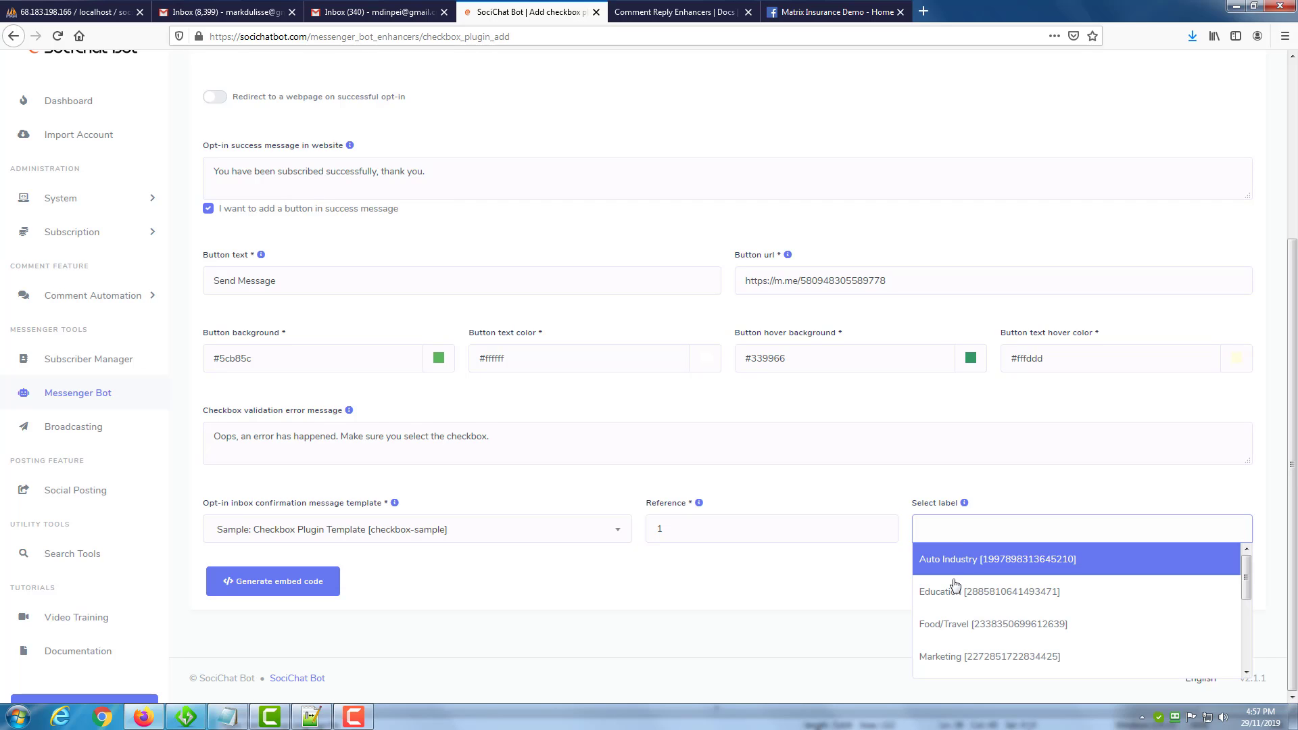
pyautogui.scroll(-3, 954, 585)
pyautogui.click(797, 579)
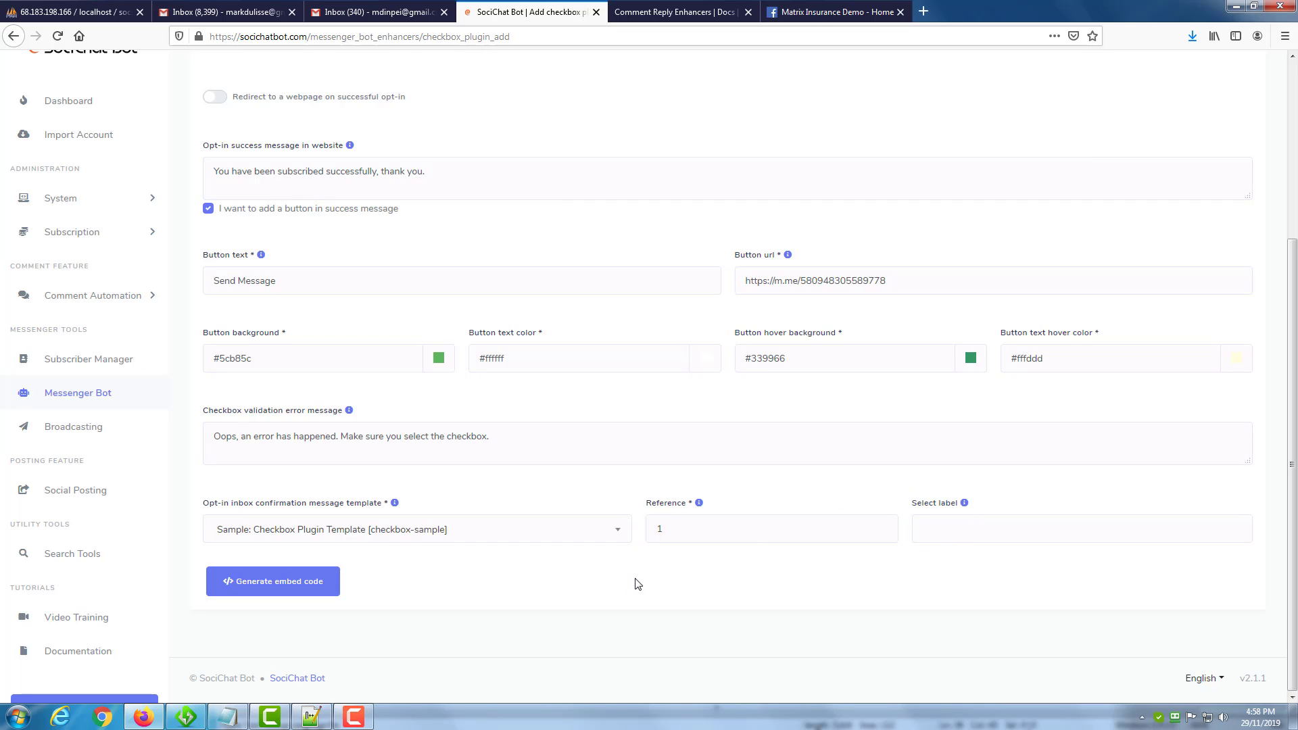
# Generate the checkbox plugin's embed code, copy it and dismiss the code window.
pyautogui.click(299, 584)
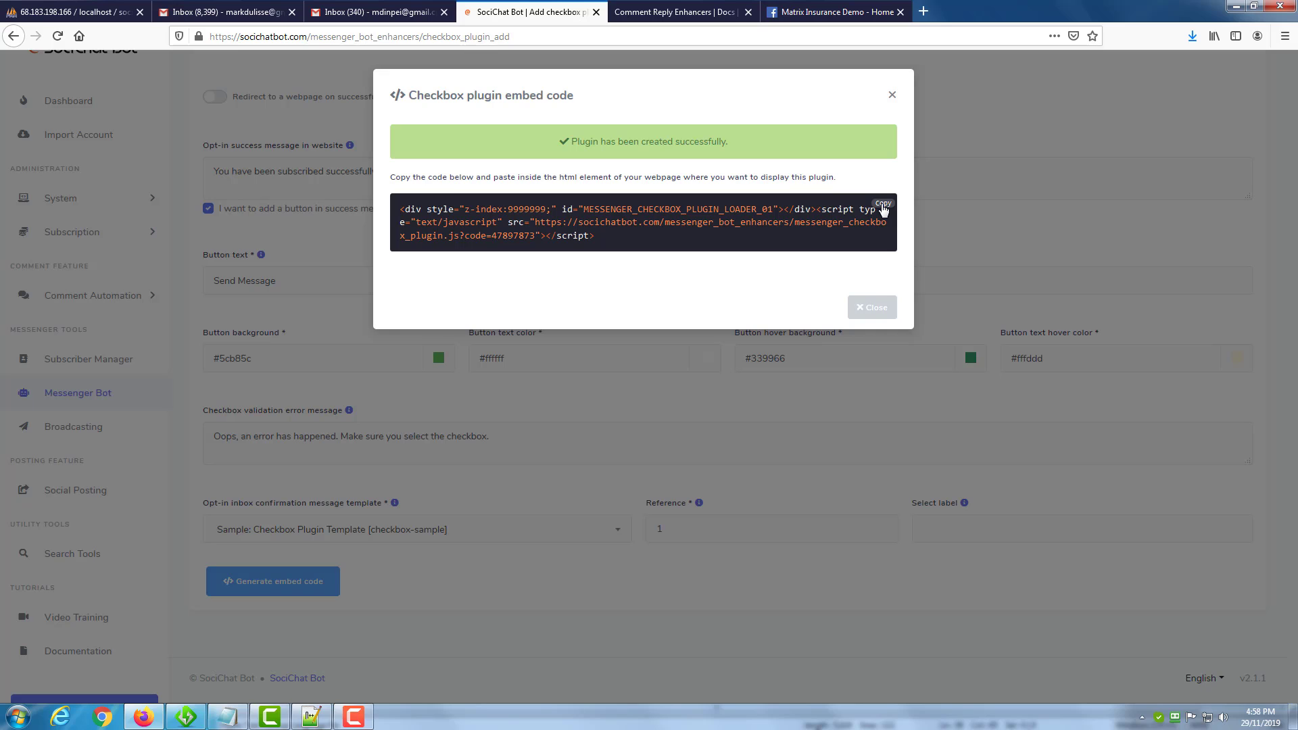
pyautogui.click(883, 211)
pyautogui.click(873, 310)
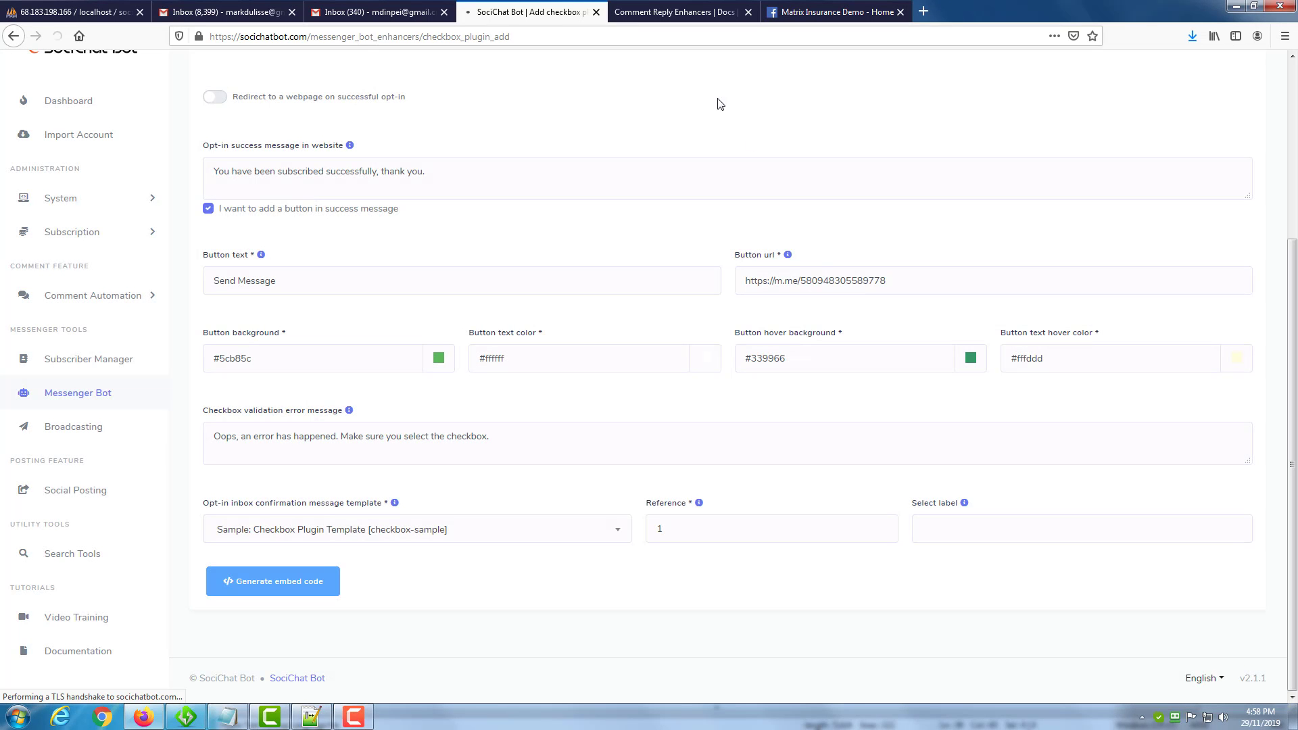
# In Notepad++, paste the embed code beneath the Checkbox Plugin heading in samples.html and save the file.
pyautogui.click(709, 15)
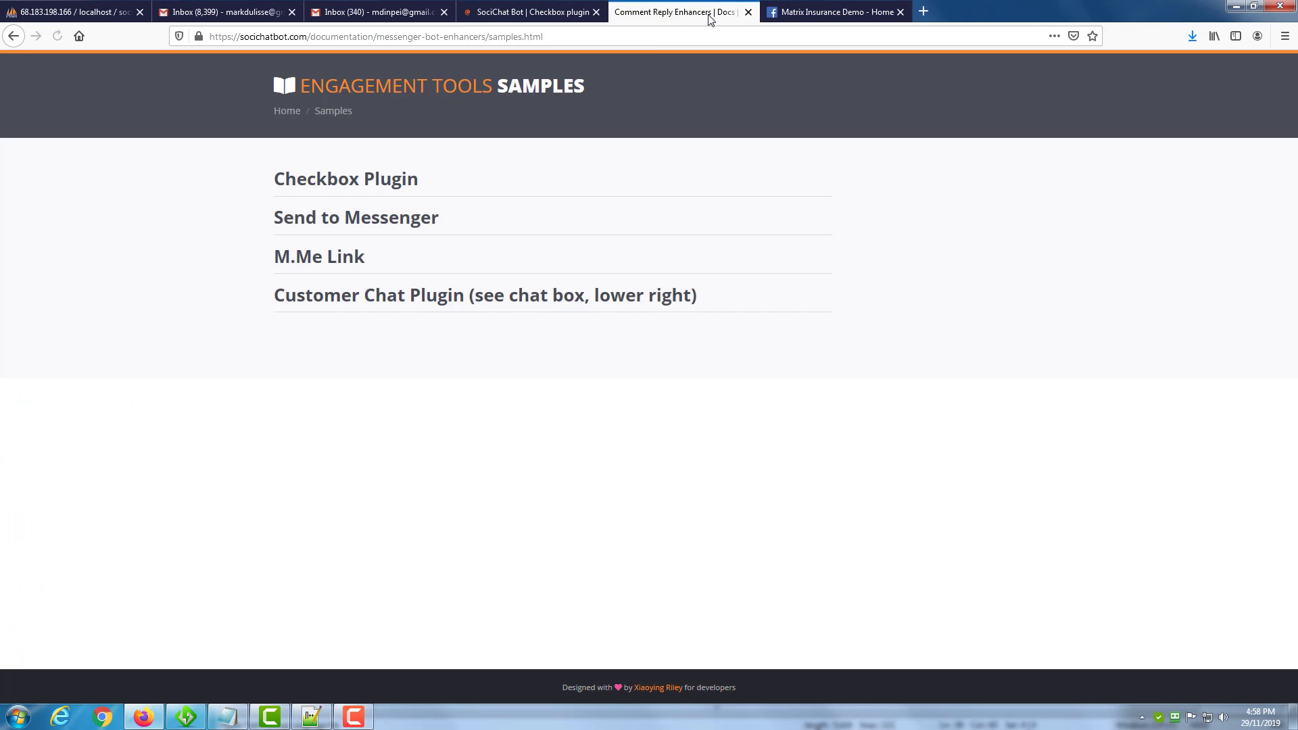
pyautogui.click(311, 715)
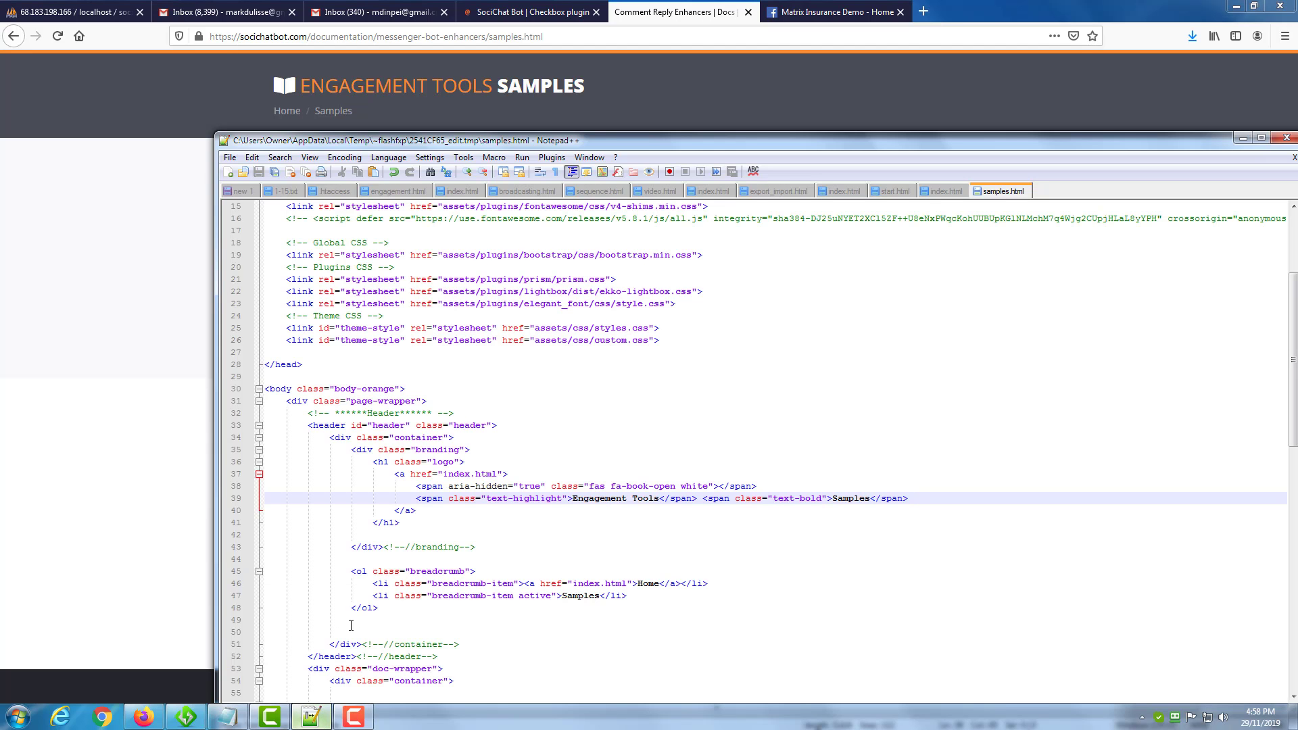
pyautogui.moveTo(649, 143); pyautogui.dragTo(629, 91)
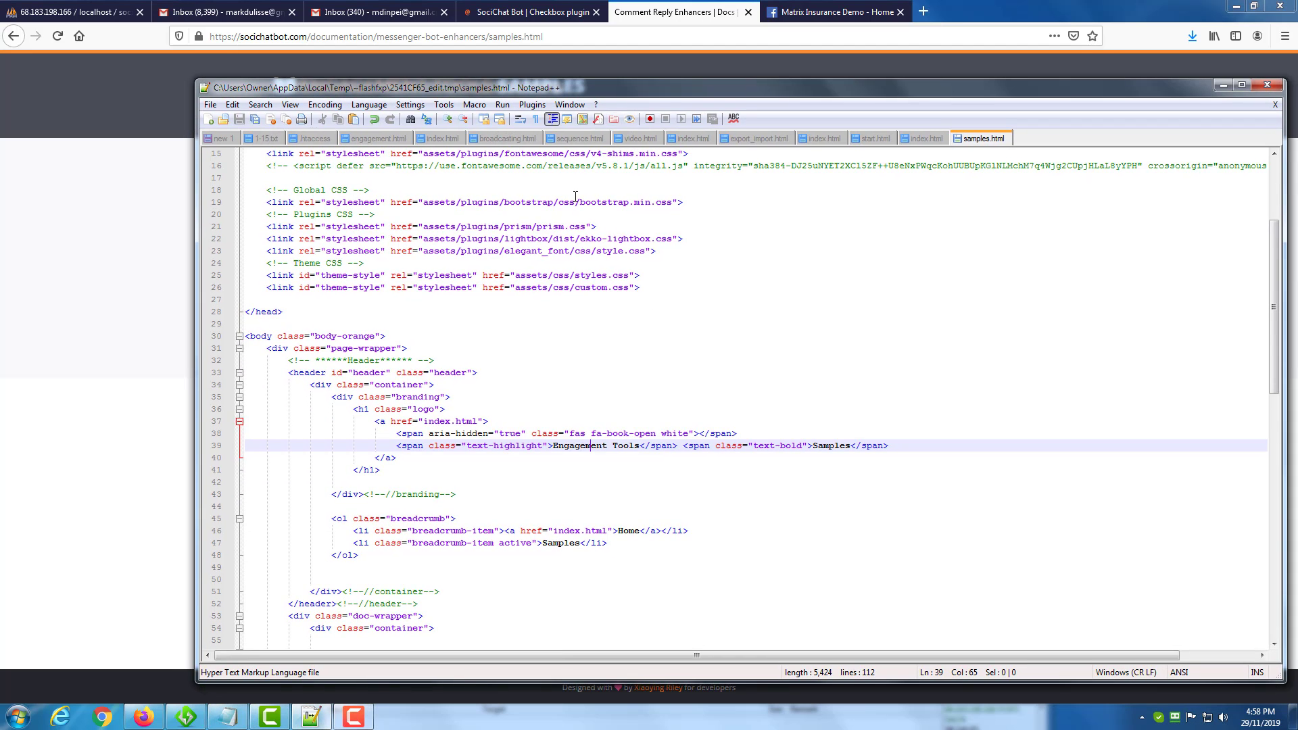
pyautogui.scroll(-7, 516, 397)
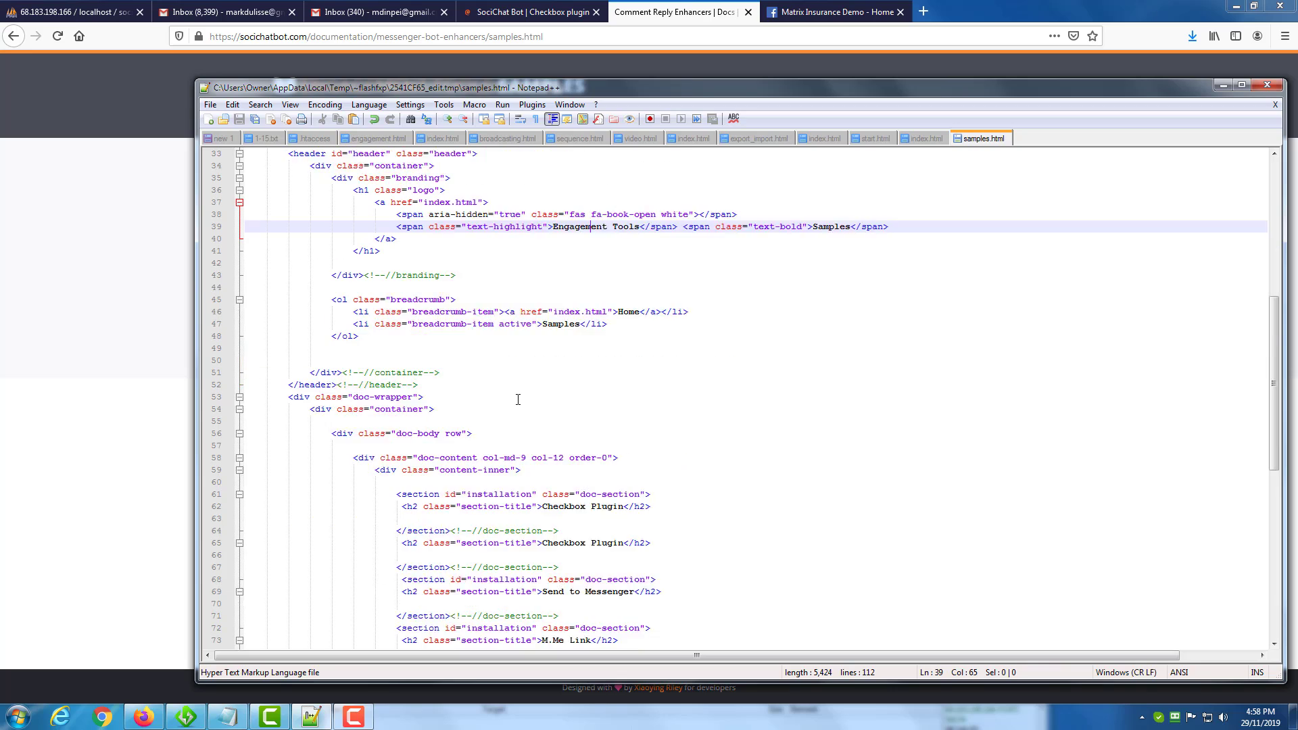
pyautogui.scroll(-1, 517, 399)
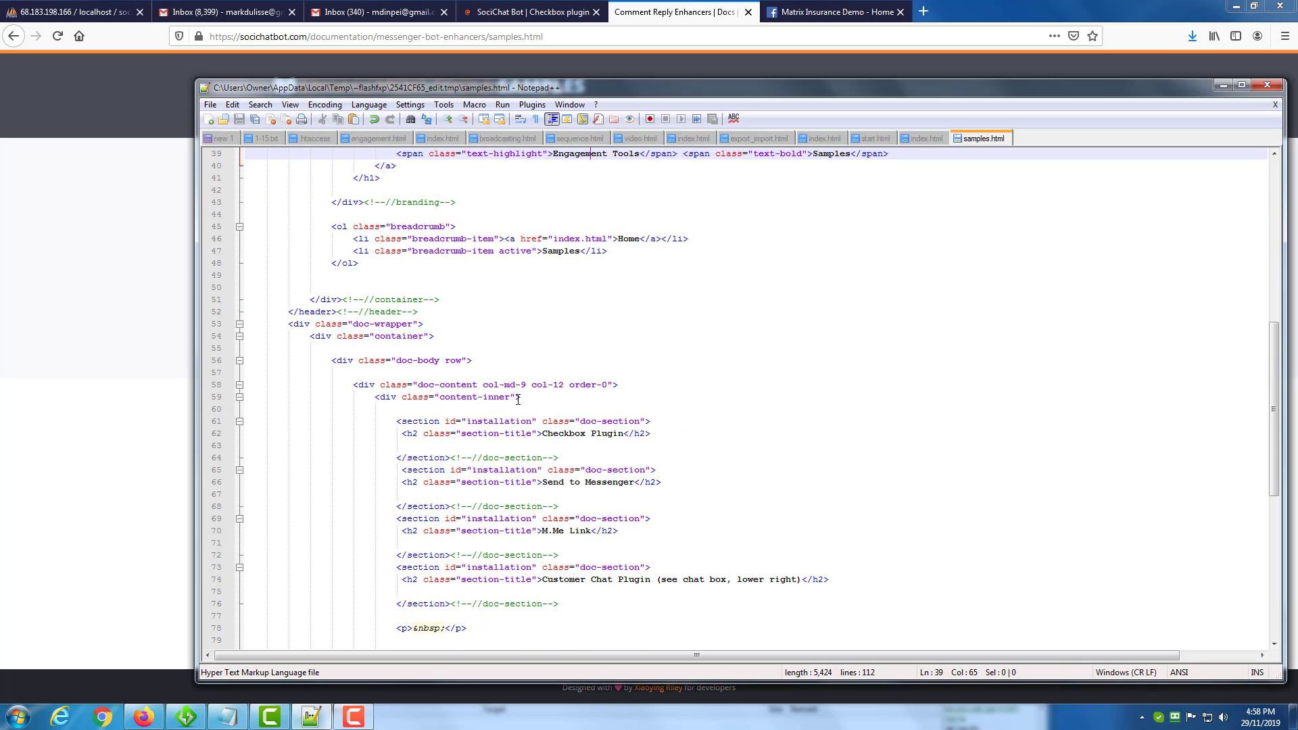
pyautogui.click(652, 434)
pyautogui.press('Return')
pyautogui.press('Return')
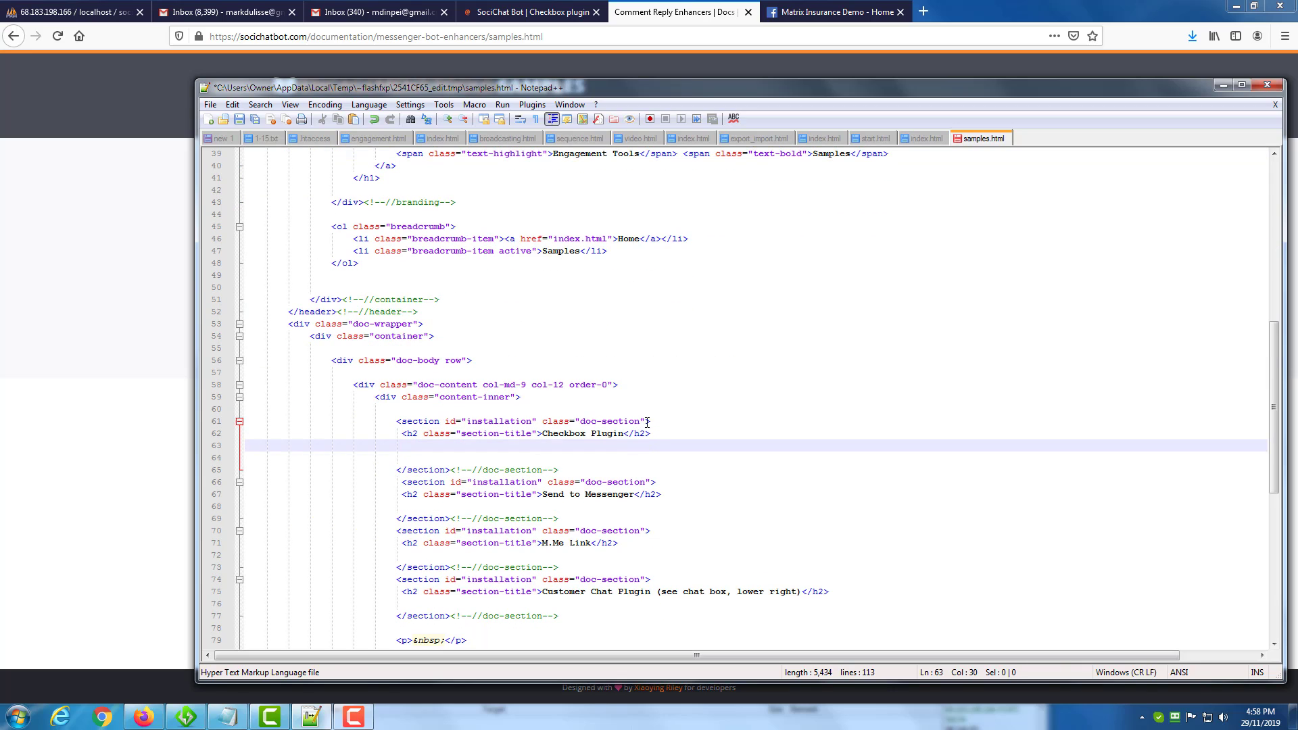
pyautogui.hotkey('ctrl', 'v')
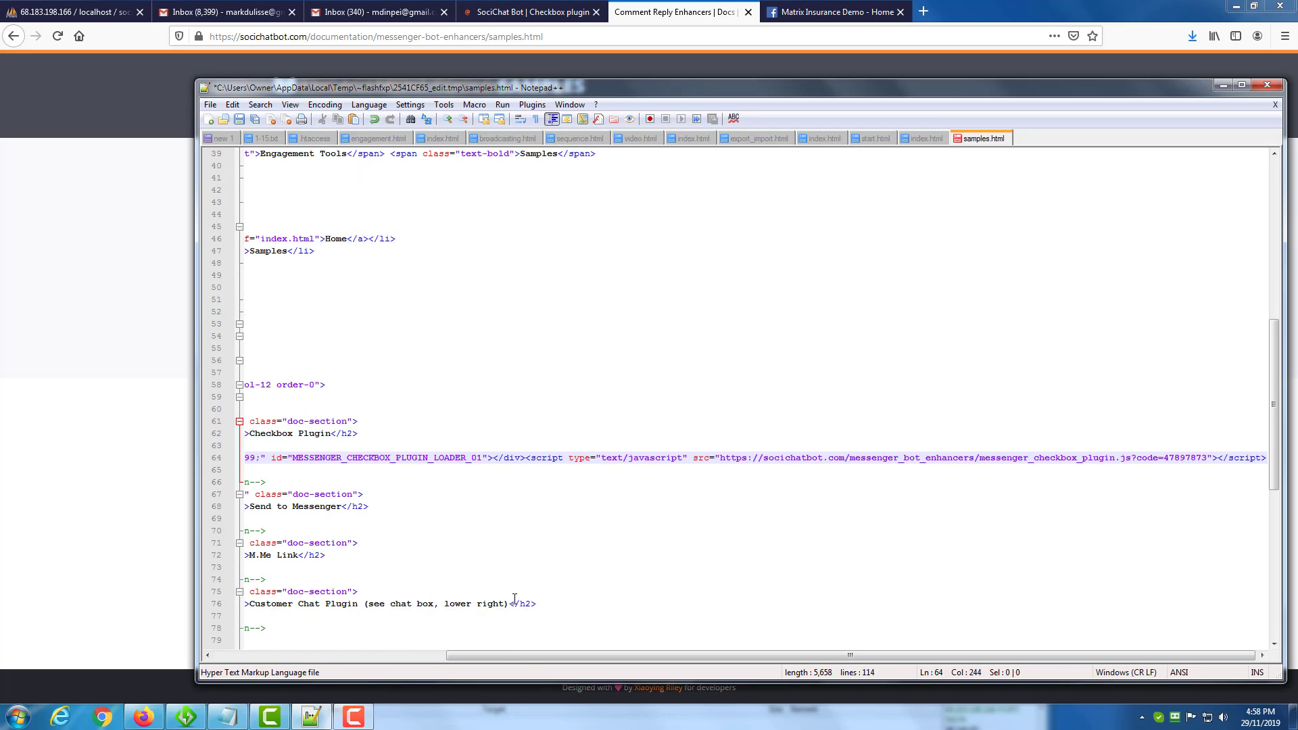
pyautogui.moveTo(527, 655); pyautogui.dragTo(277, 653)
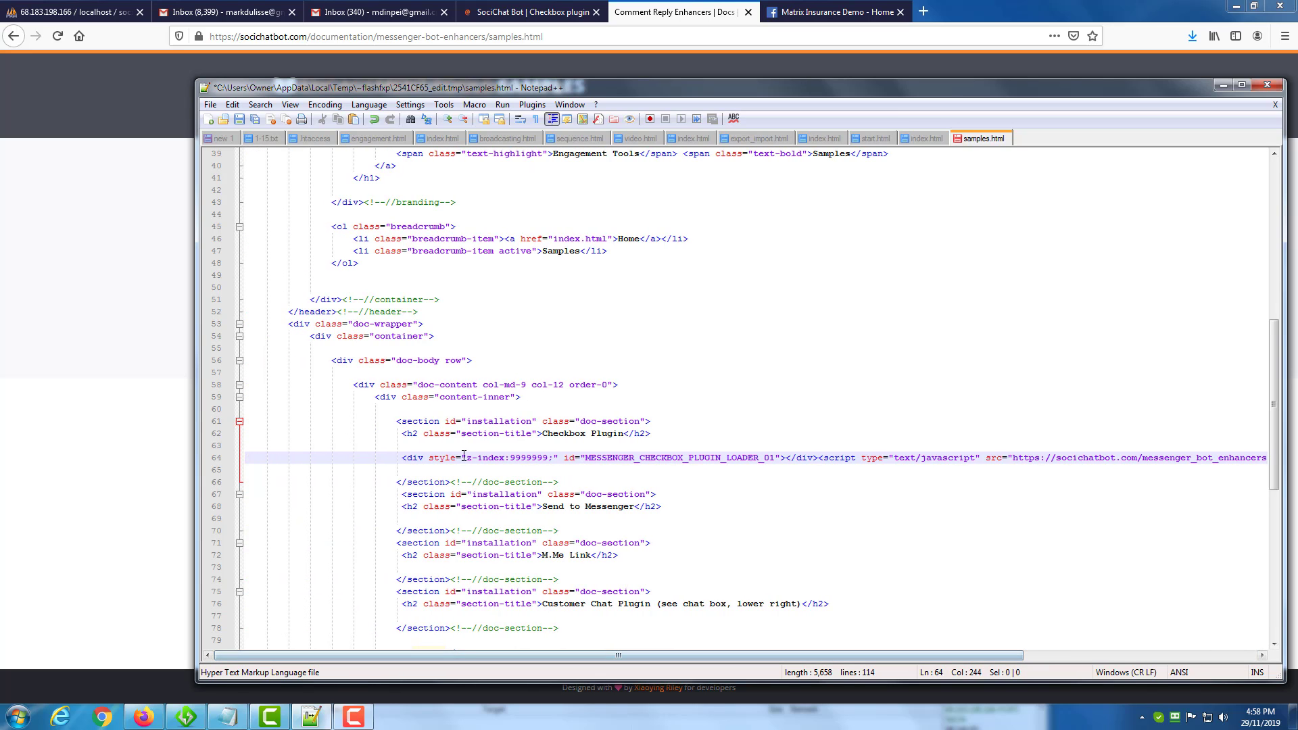
pyautogui.click(240, 121)
# Reload the engagement tools samples page in Firefox, opt in through the Messenger checkbox, and follow the Send Message link.
pyautogui.click(137, 182)
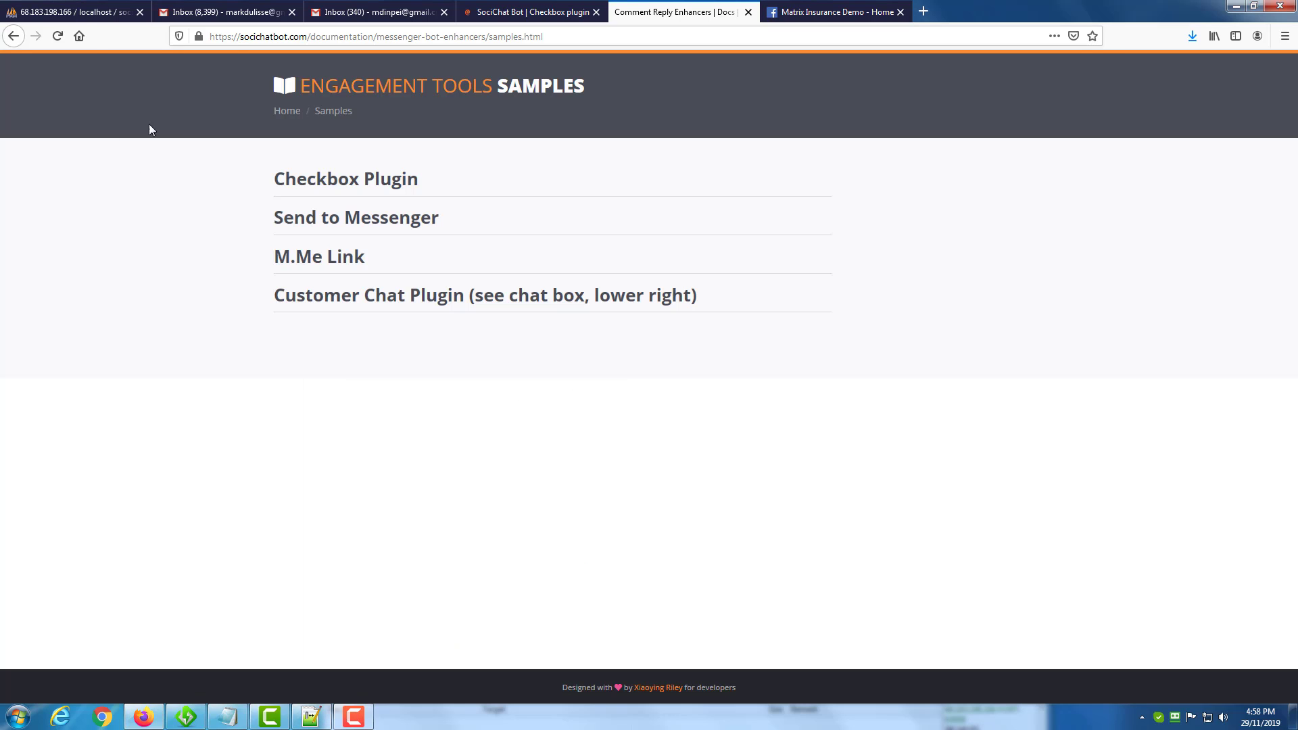
pyautogui.click(57, 36)
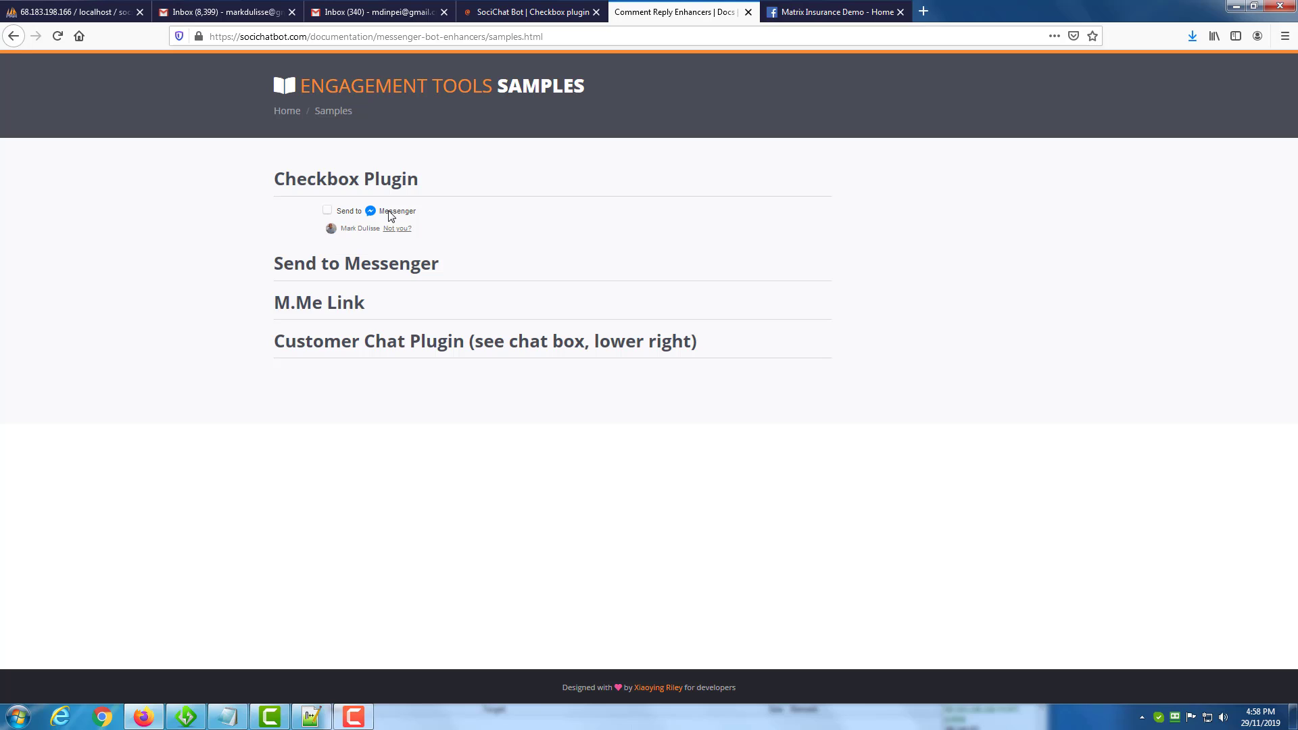
pyautogui.click(327, 211)
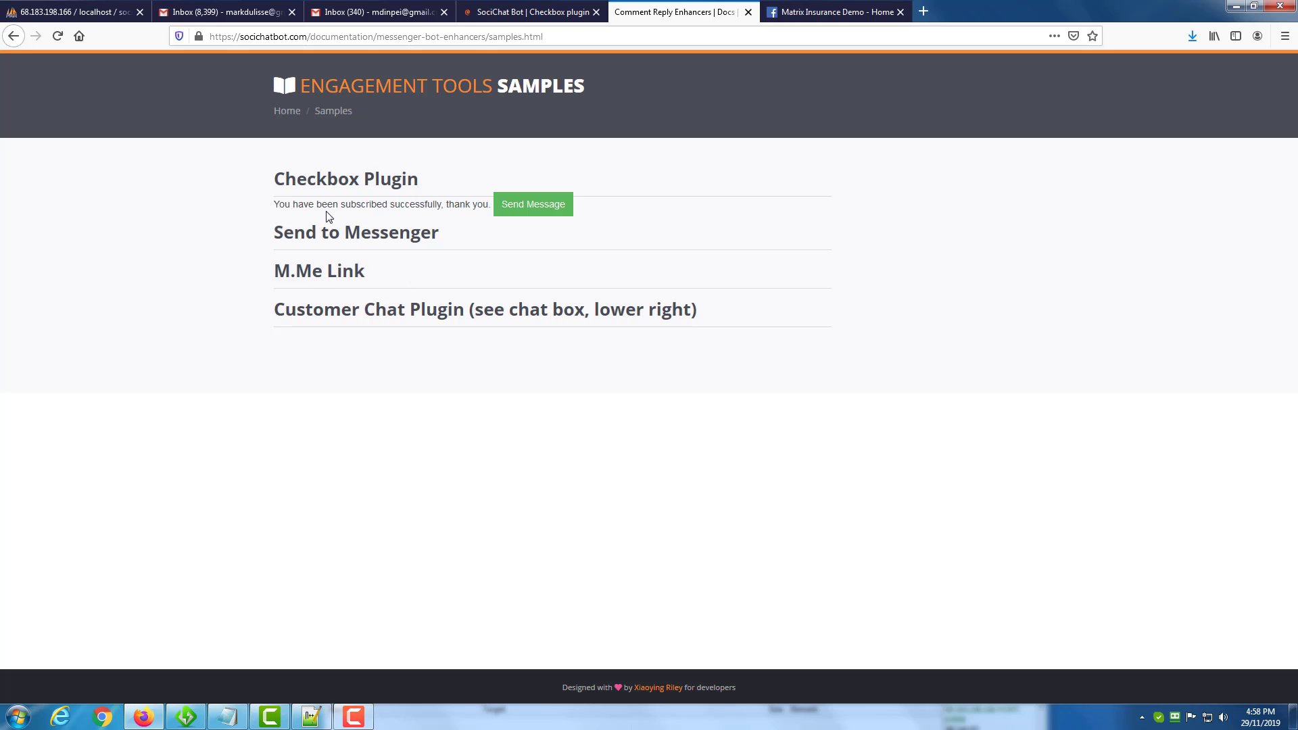
pyautogui.click(519, 208)
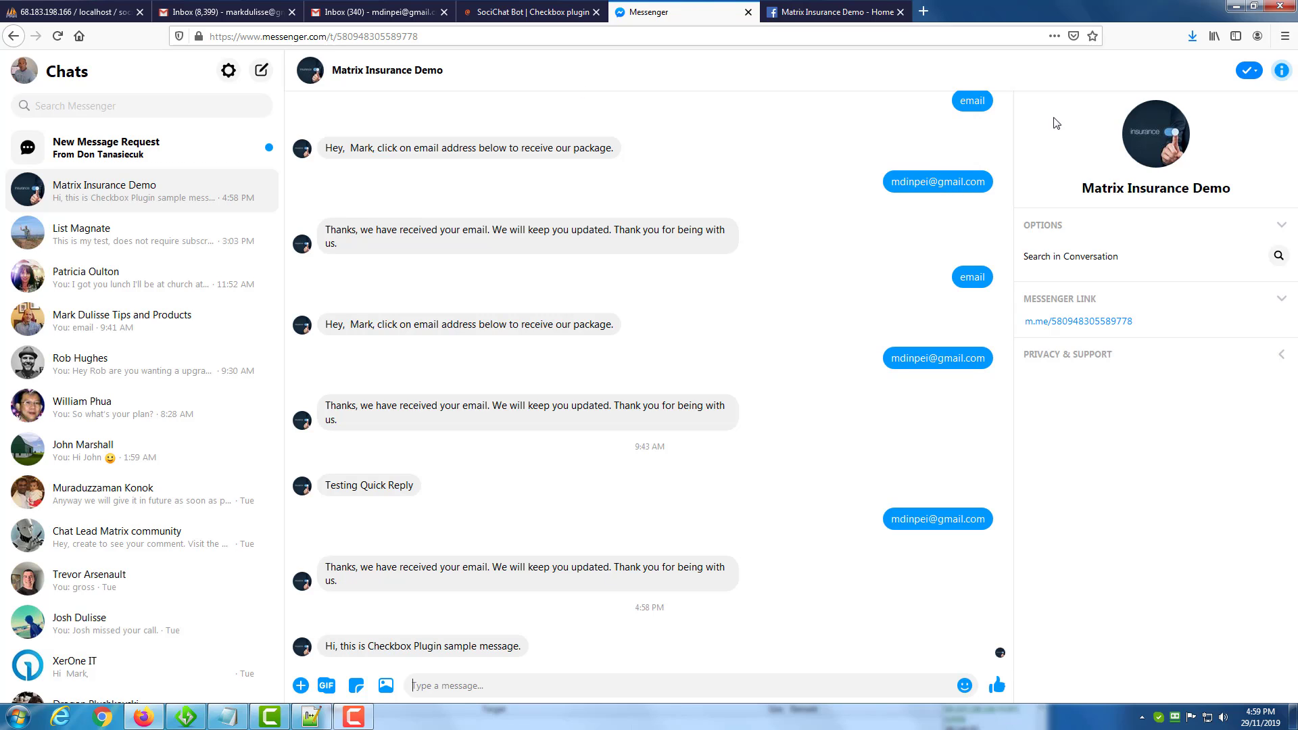
# Close the Matrix Insurance Demo Facebook page and return to the checkbox plugin list.
pyautogui.click(862, 18)
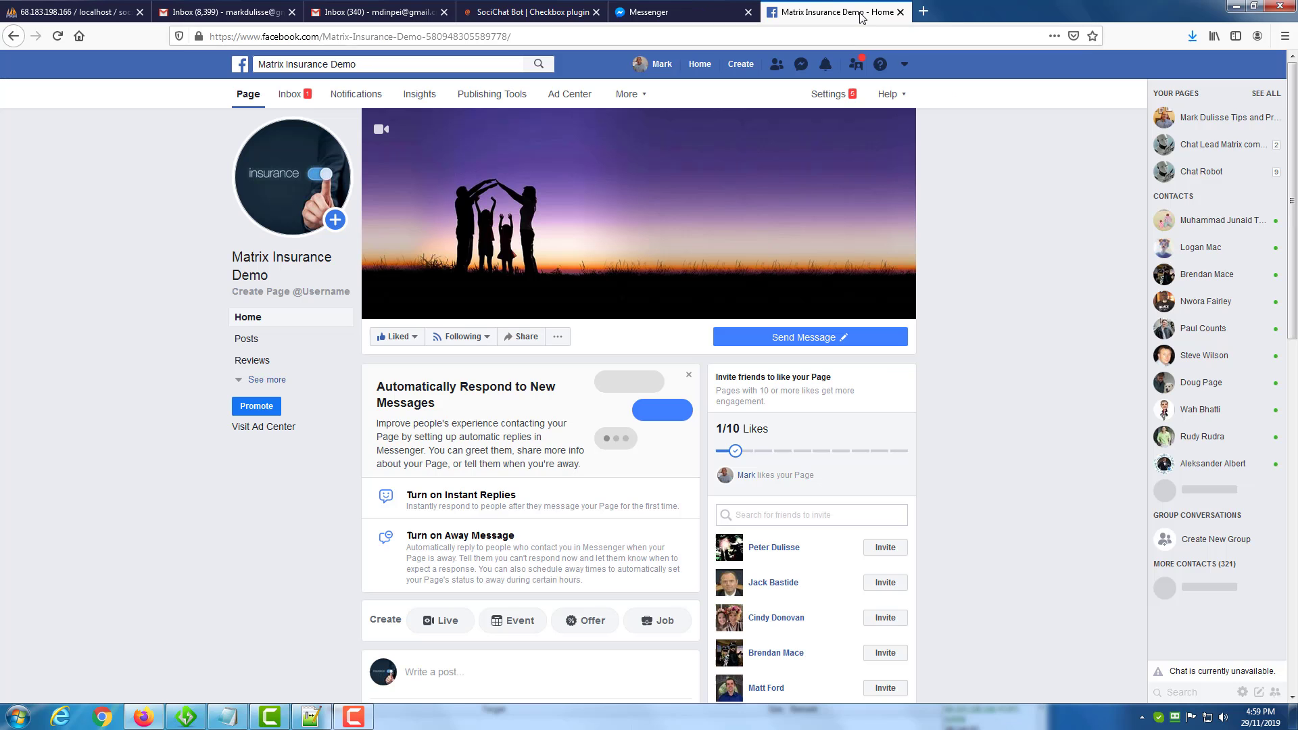
pyautogui.click(900, 13)
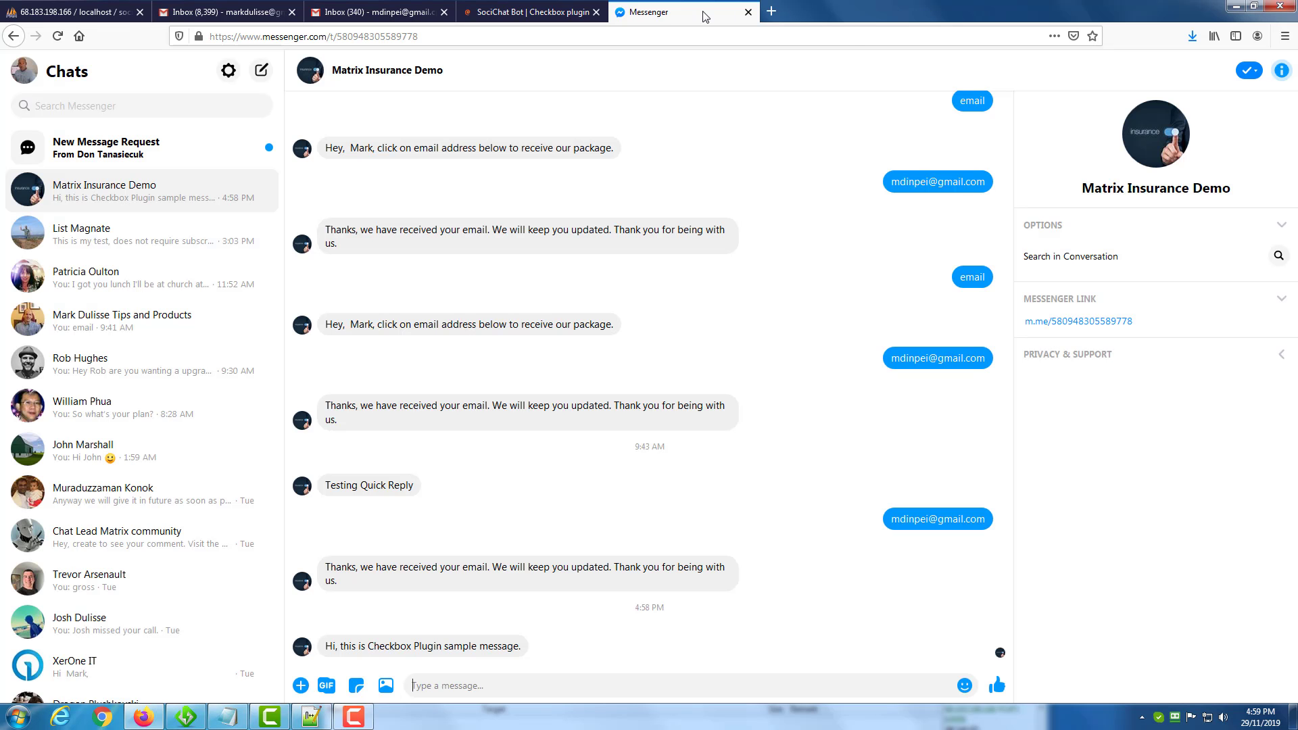
pyautogui.click(523, 15)
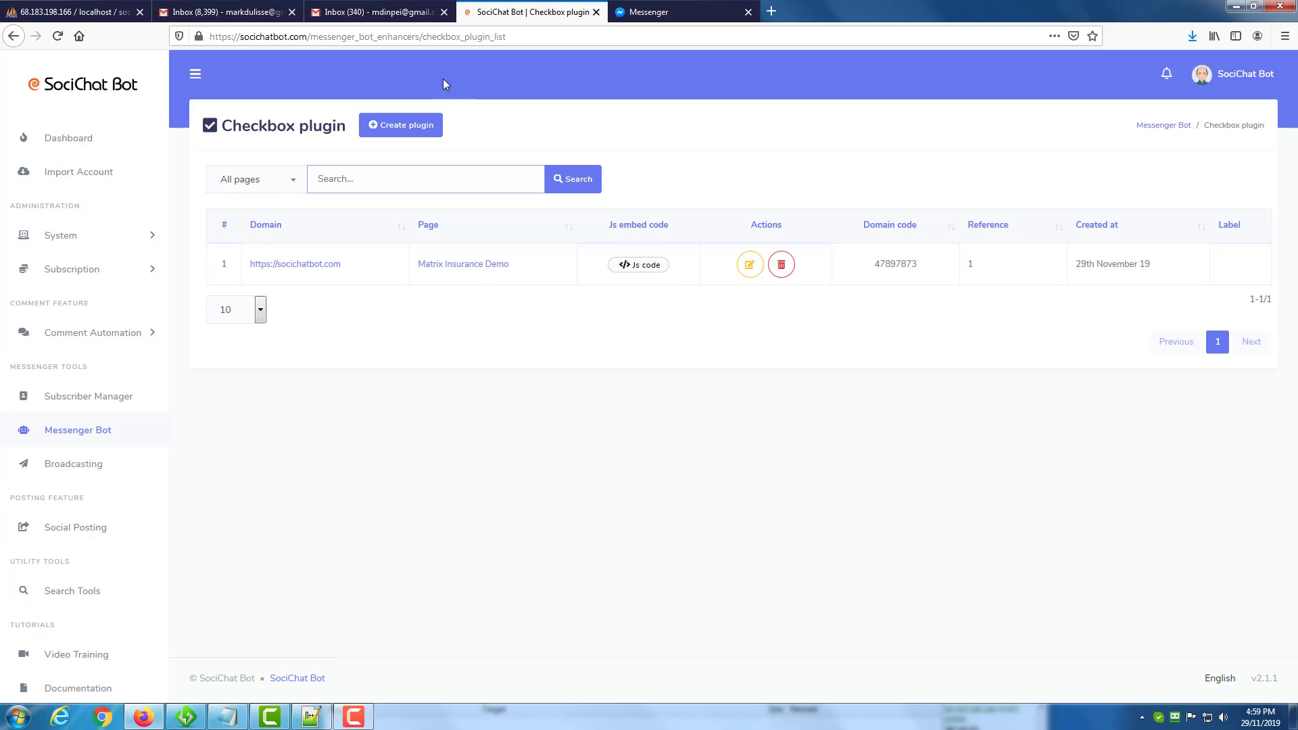
pyautogui.click(353, 716)
pyautogui.click(1231, 659)
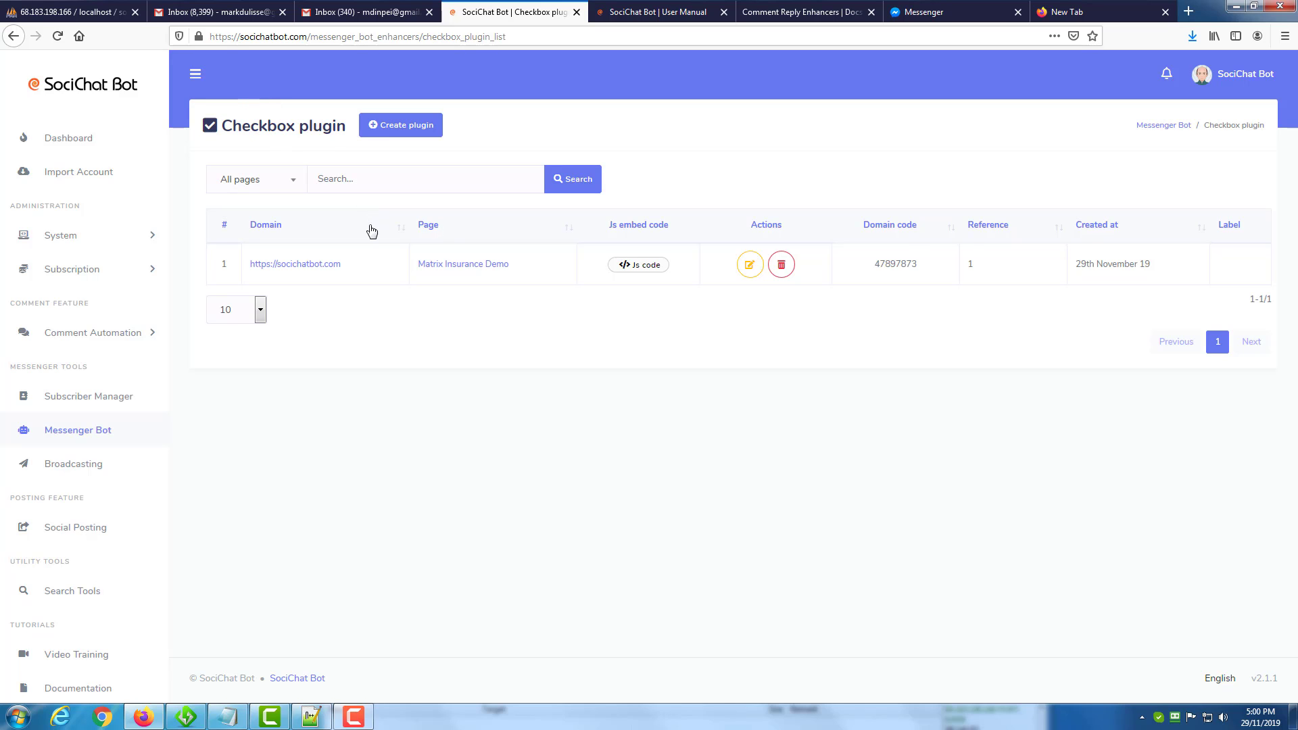
# Review the saved socichatbot.com plugin's JS embed code and the checkbox on the engagement tools samples page.
pyautogui.click(642, 265)
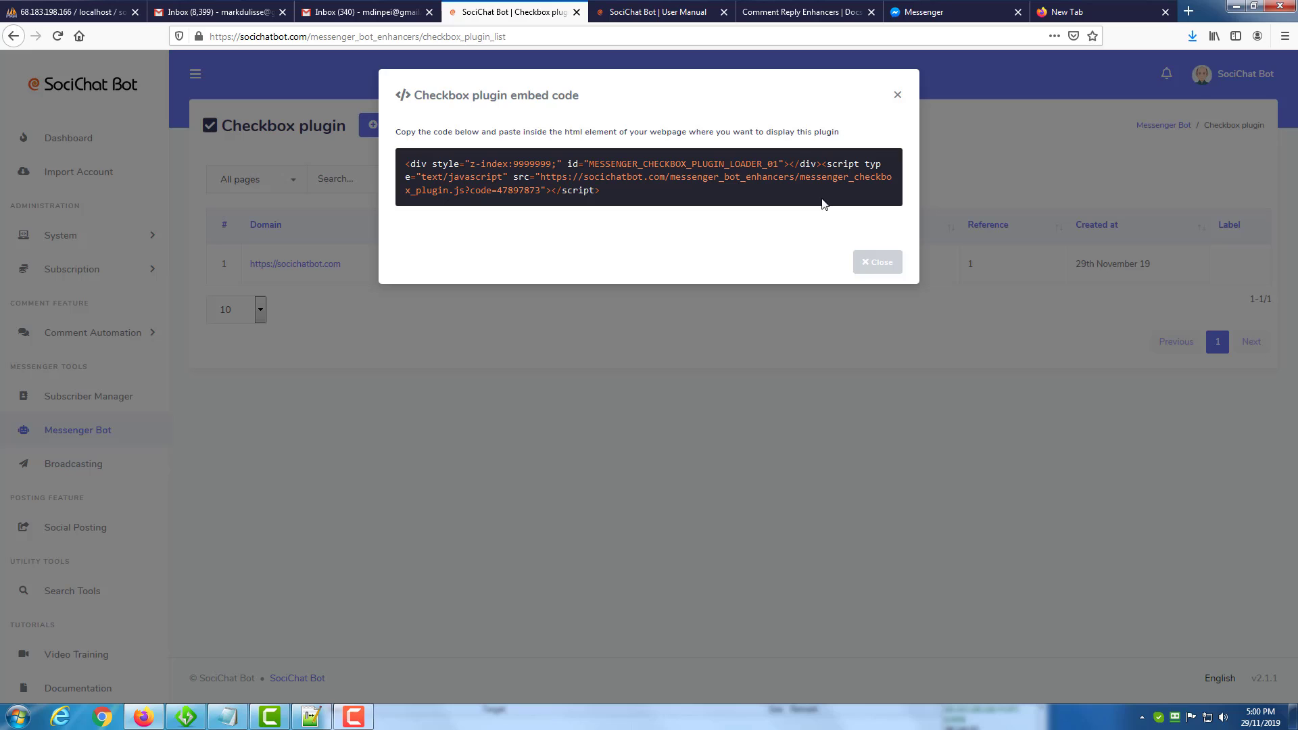
pyautogui.click(899, 96)
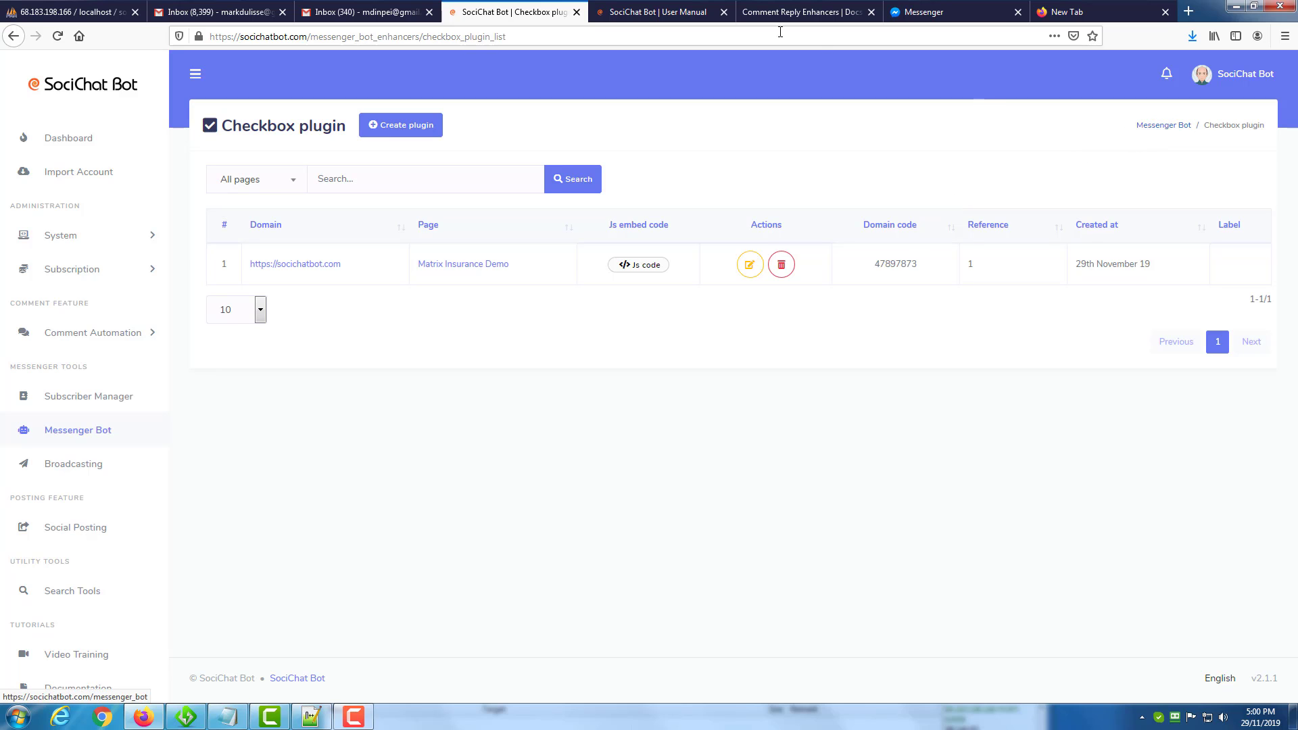
pyautogui.click(787, 12)
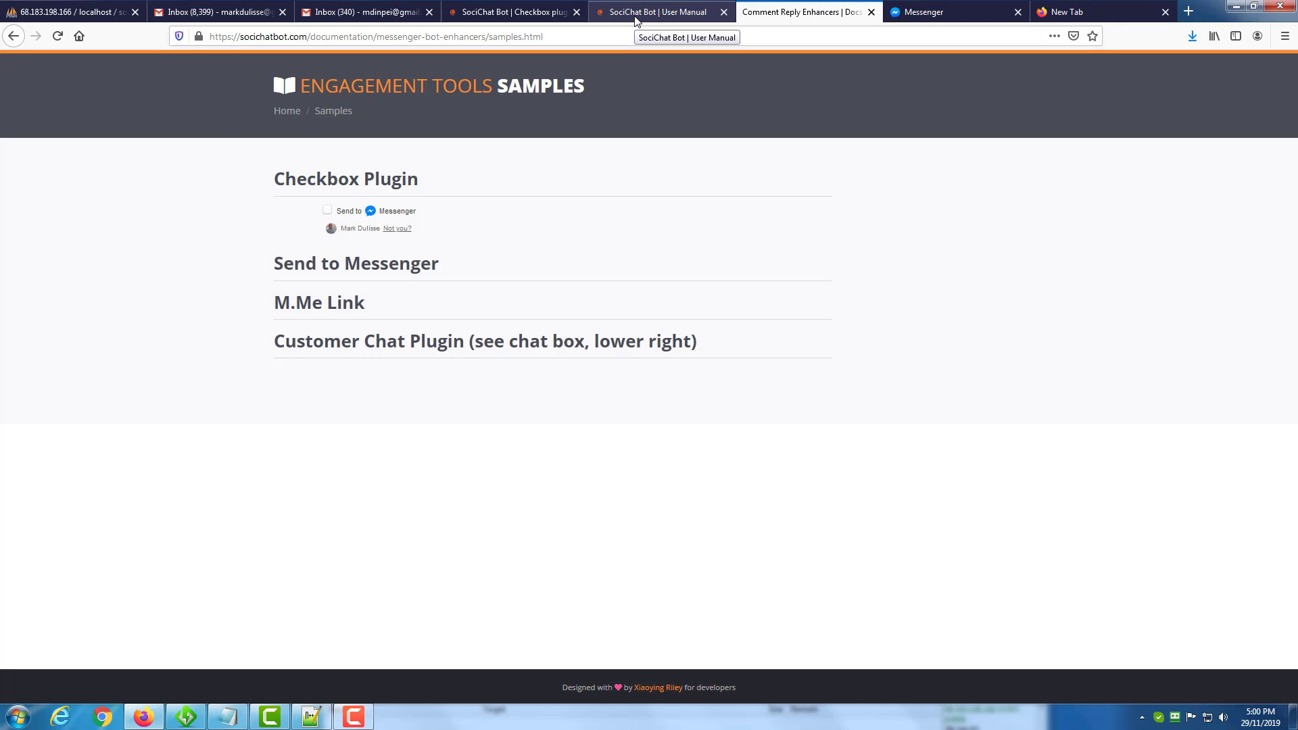
# Return from the samples page to the checkbox plugin list and open the Messenger Bot overview.
pyautogui.click(518, 13)
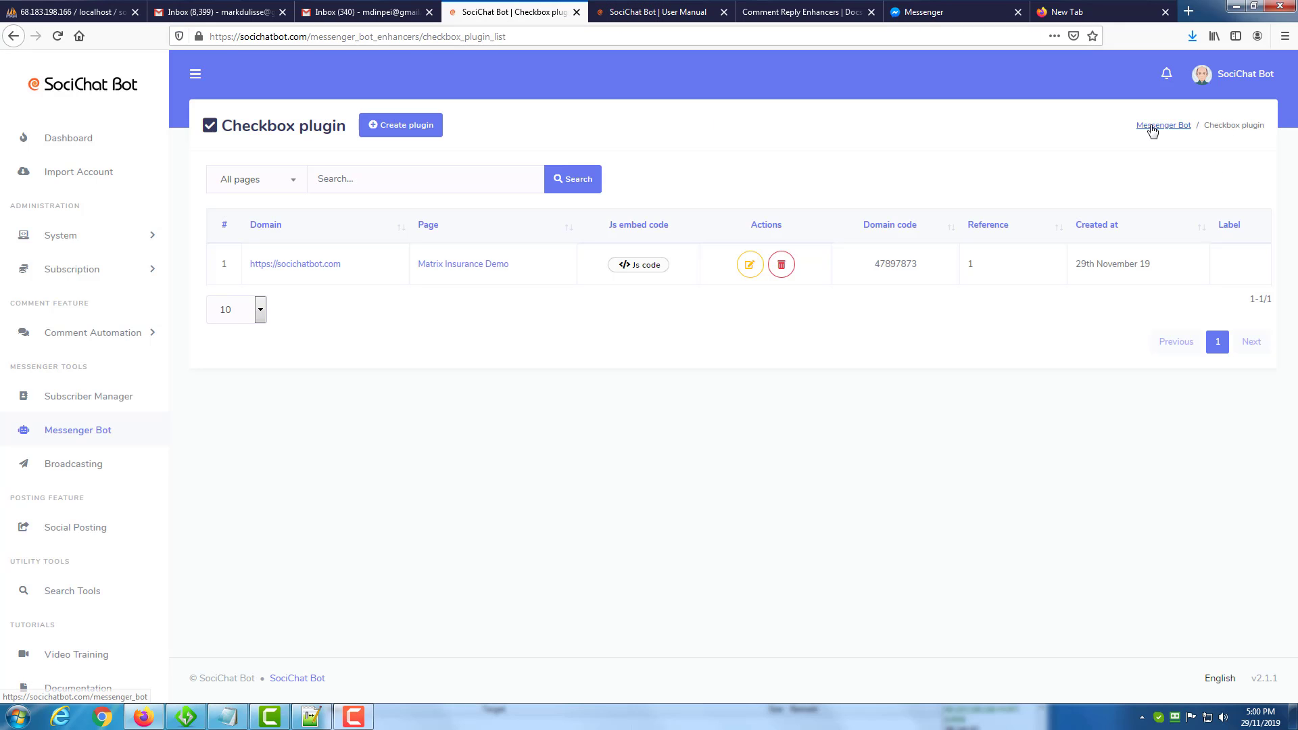
pyautogui.click(1153, 131)
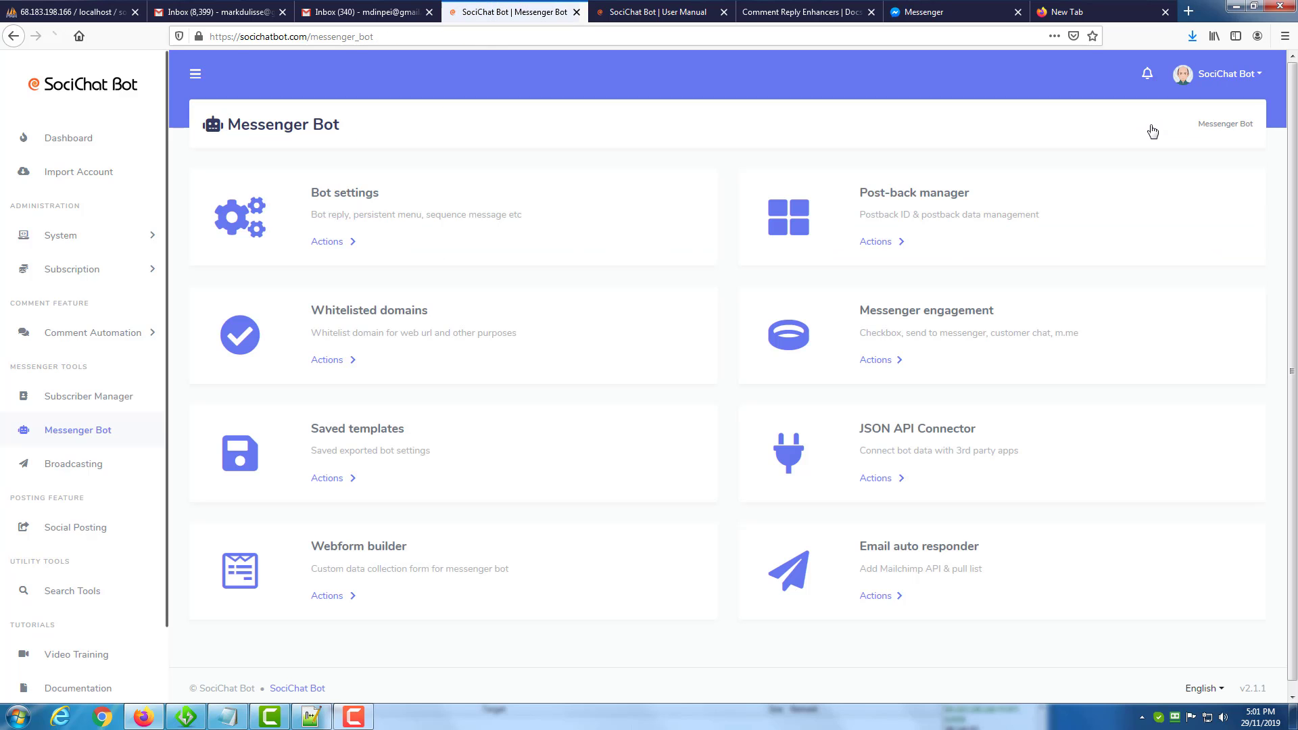
# Start creating a new Send to Messenger plugin from the Messenger engagement tools.
pyautogui.click(891, 362)
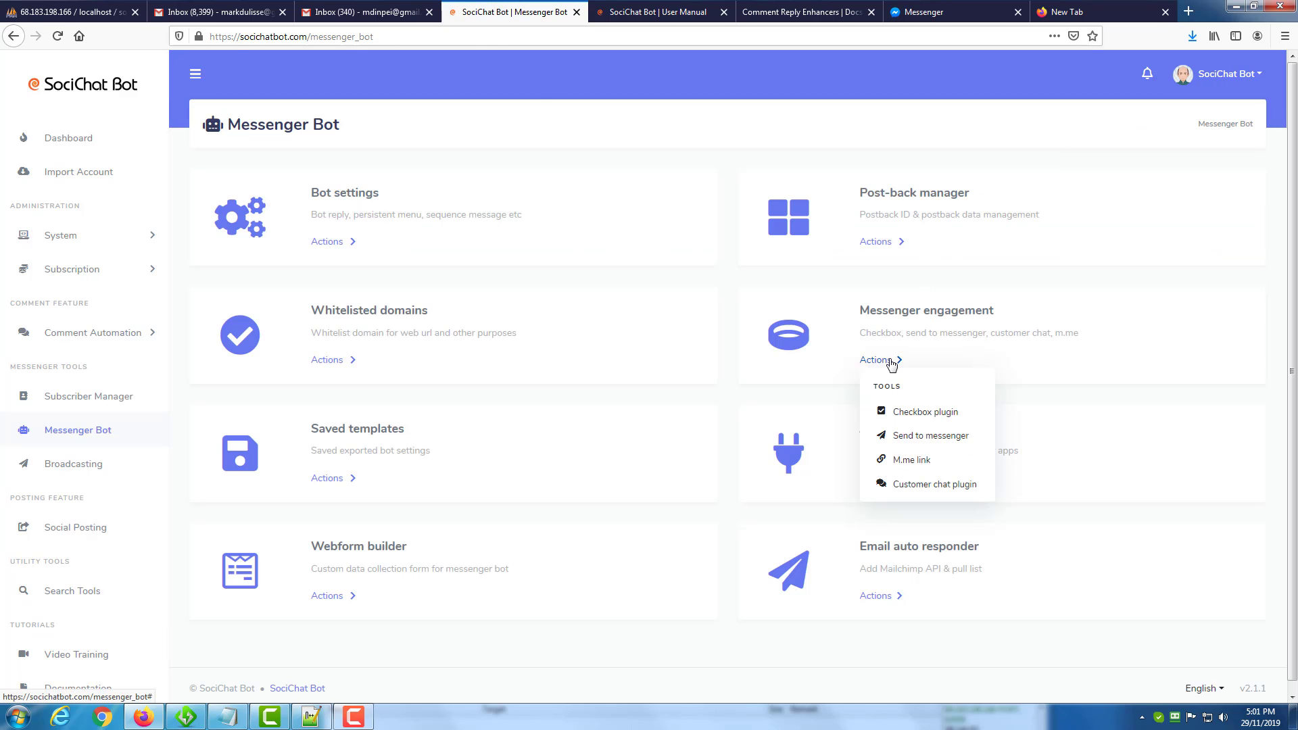
pyautogui.click(905, 436)
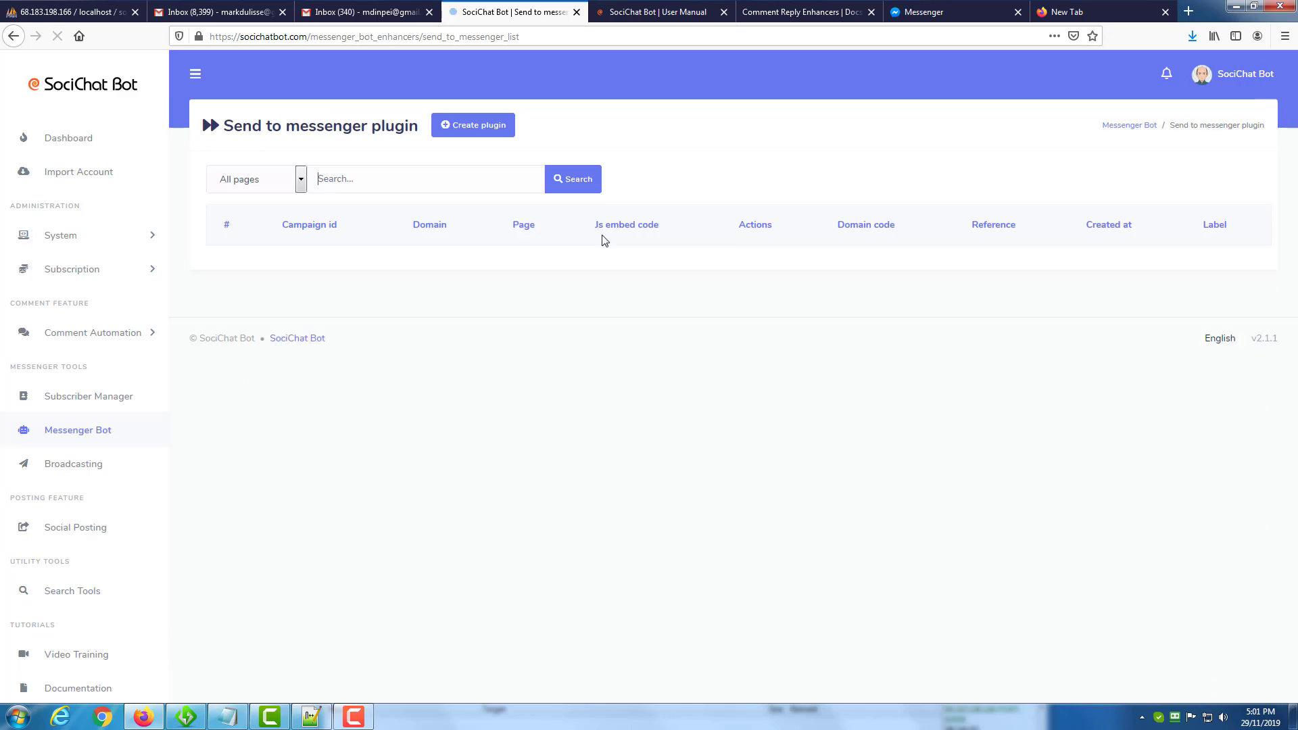
pyautogui.click(458, 131)
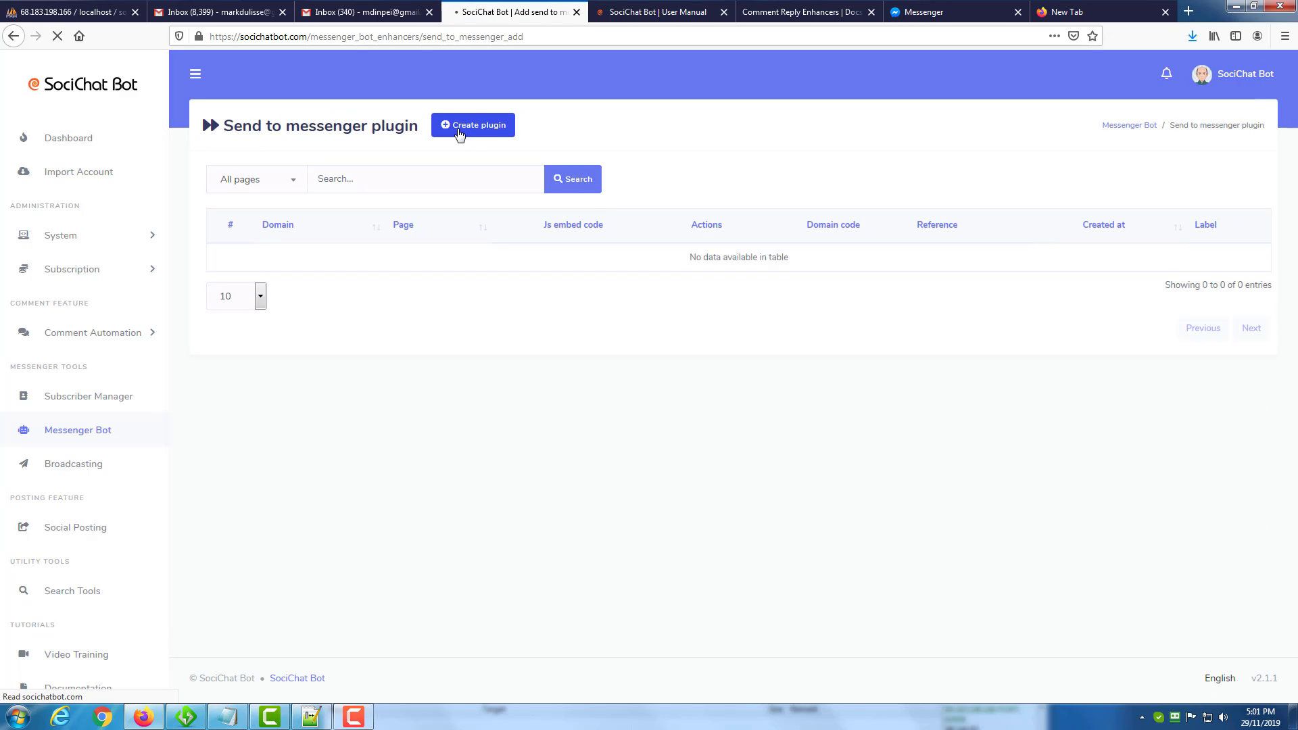
pyautogui.click(365, 212)
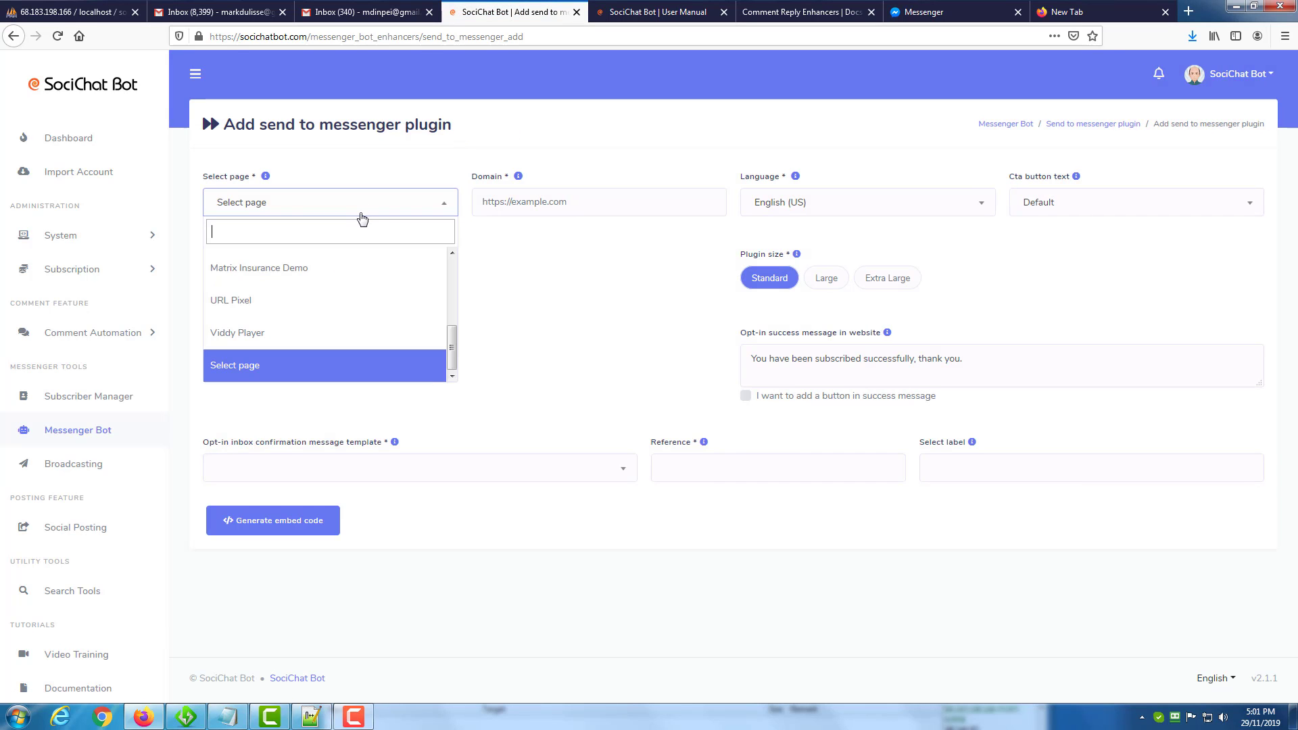
pyautogui.click(324, 264)
pyautogui.click(582, 206)
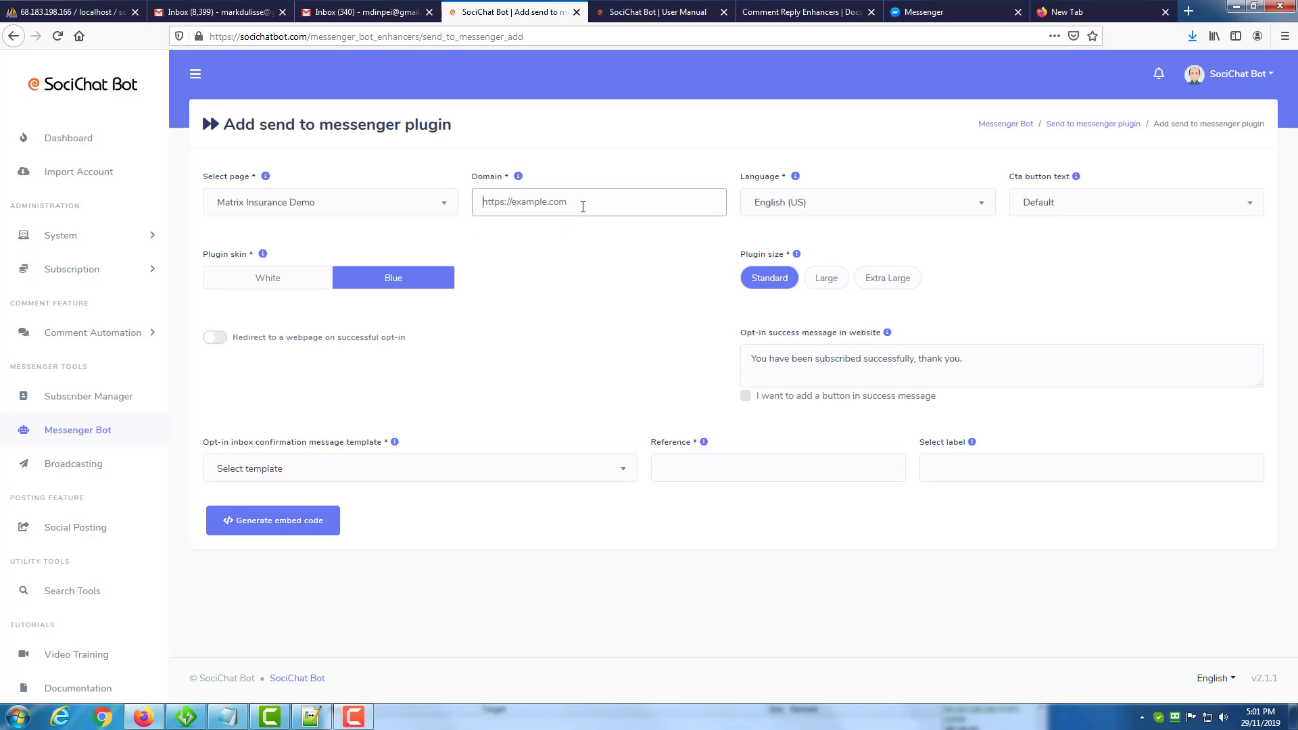
pyautogui.write('https://socichatbot.com')
pyautogui.click(593, 152)
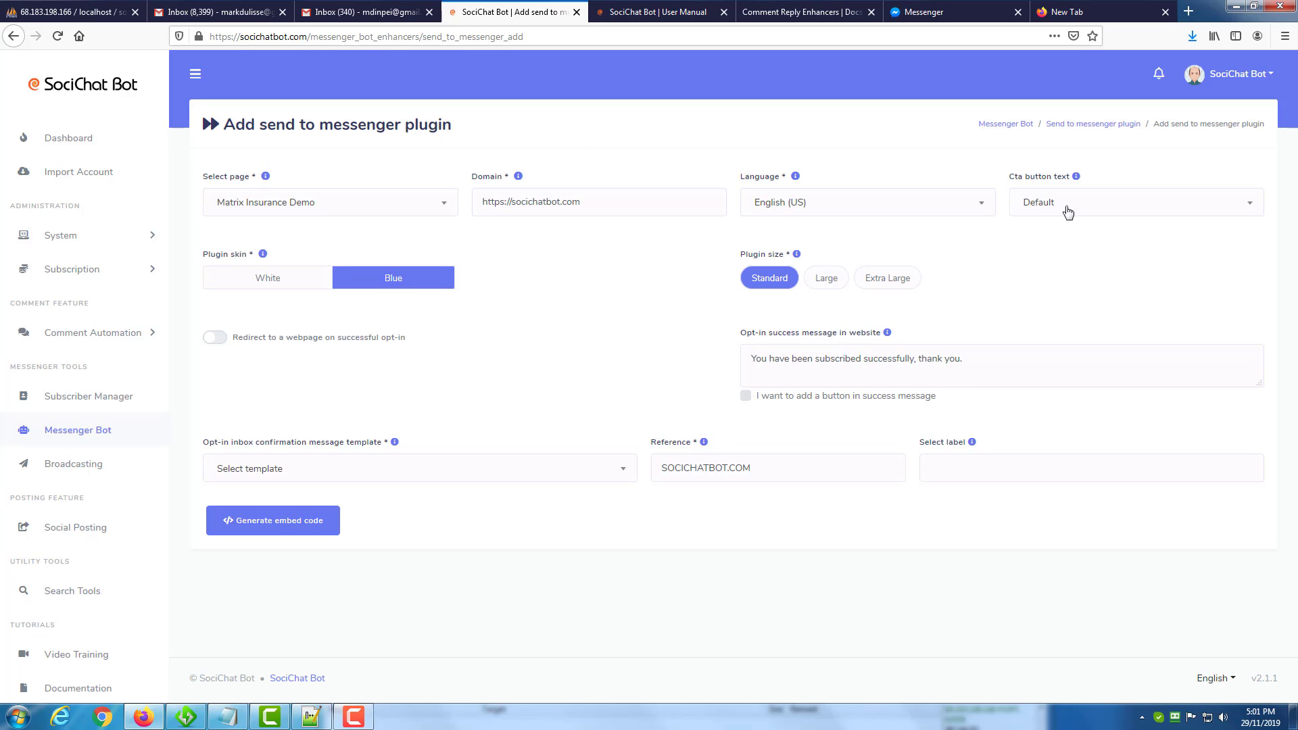
# Set the CTA button text to TELL ME MORE and, after trying the white plugin skin, choose Blue.
pyautogui.click(1067, 206)
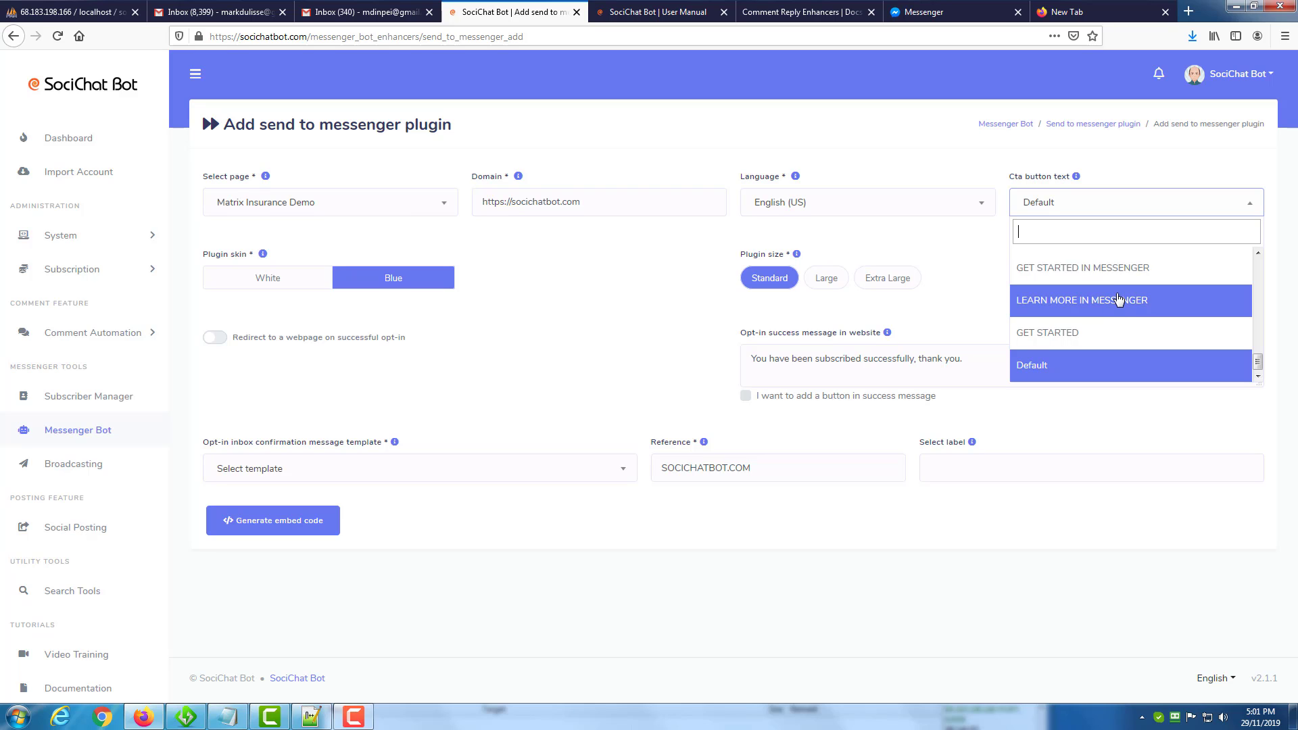
pyautogui.scroll(5, 1120, 294)
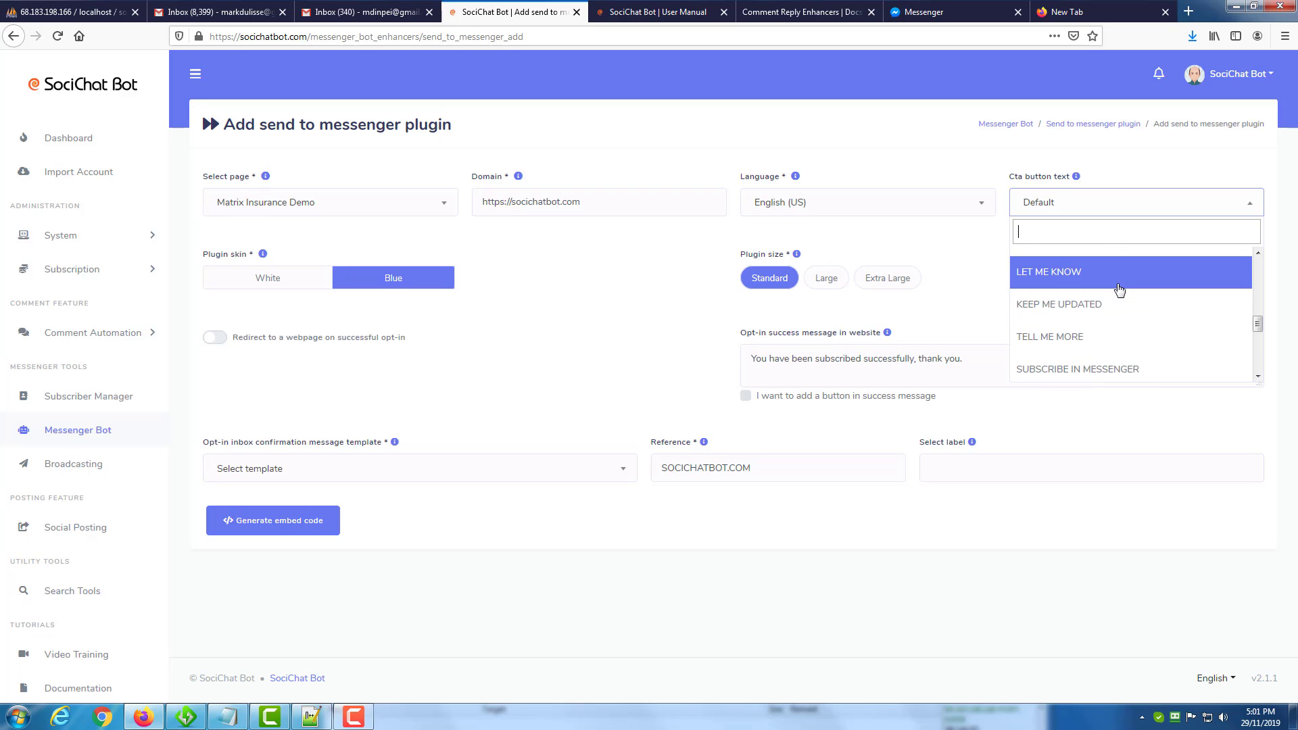
pyautogui.click(1117, 336)
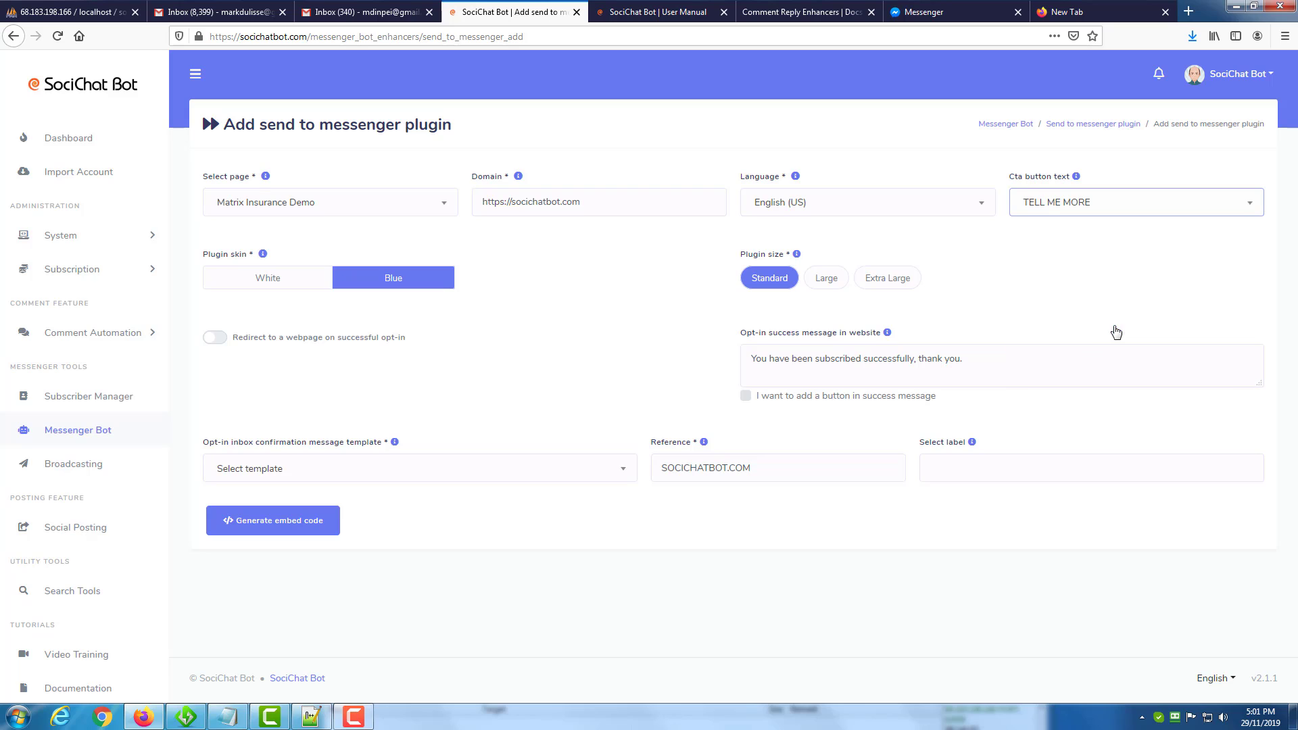
pyautogui.click(267, 284)
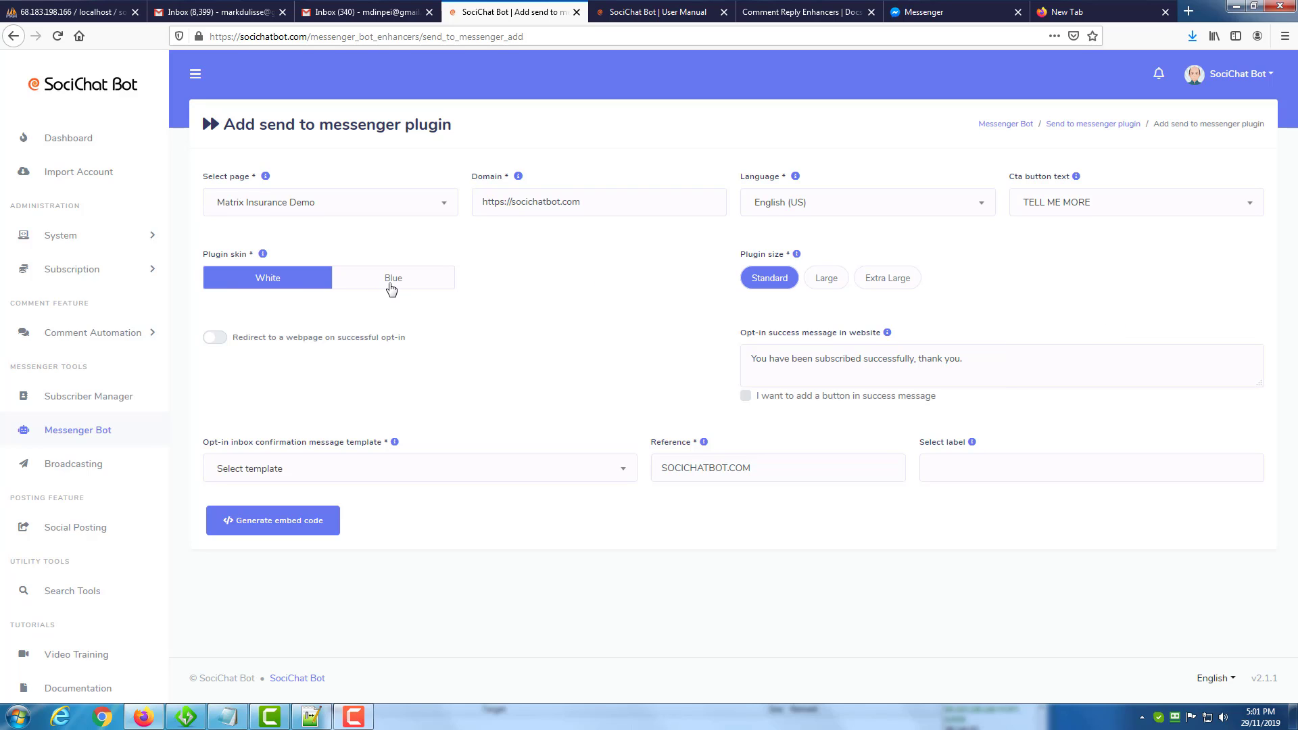
pyautogui.click(391, 287)
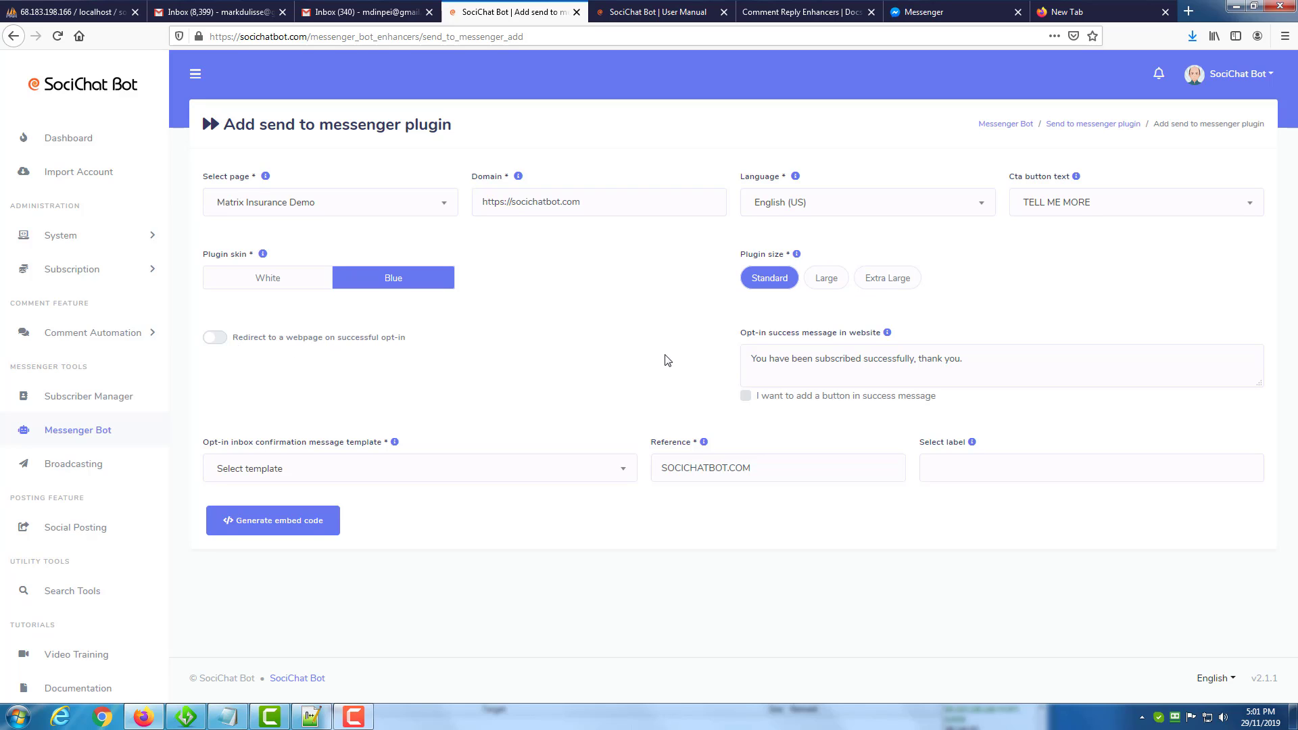
pyautogui.click(814, 358)
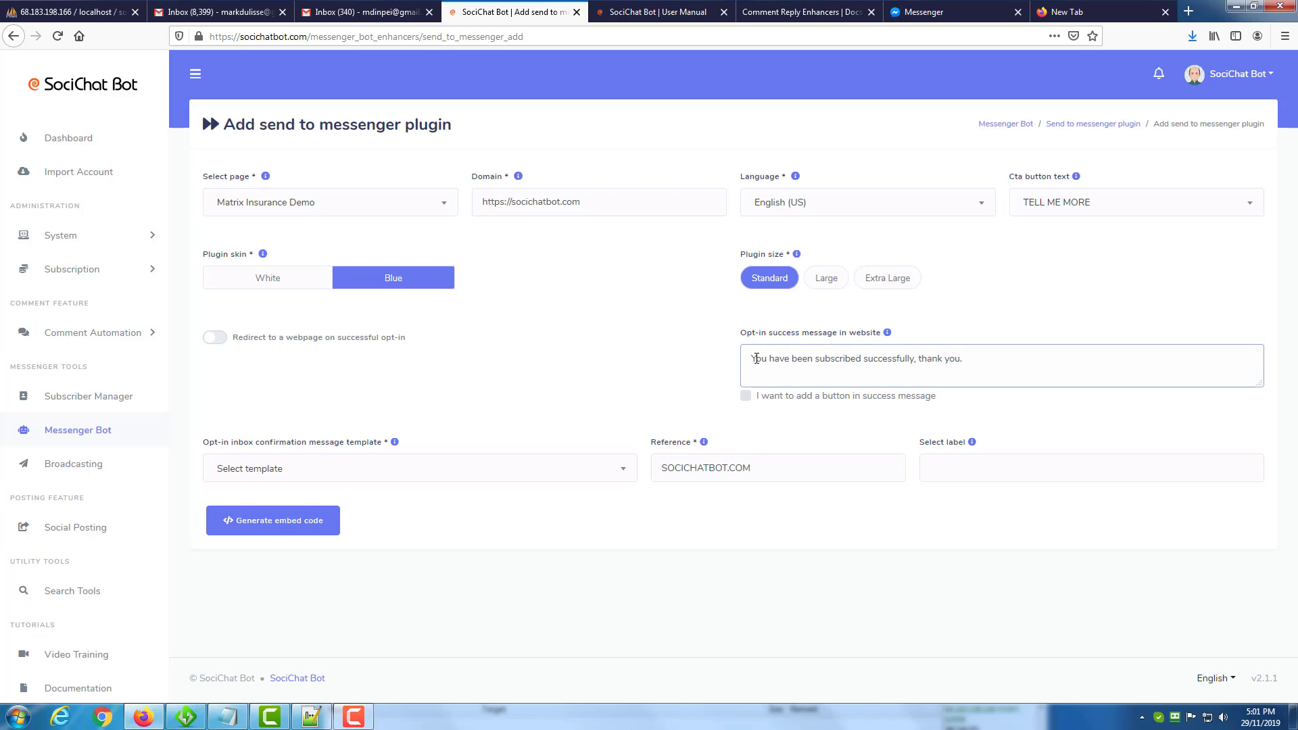
pyautogui.click(221, 338)
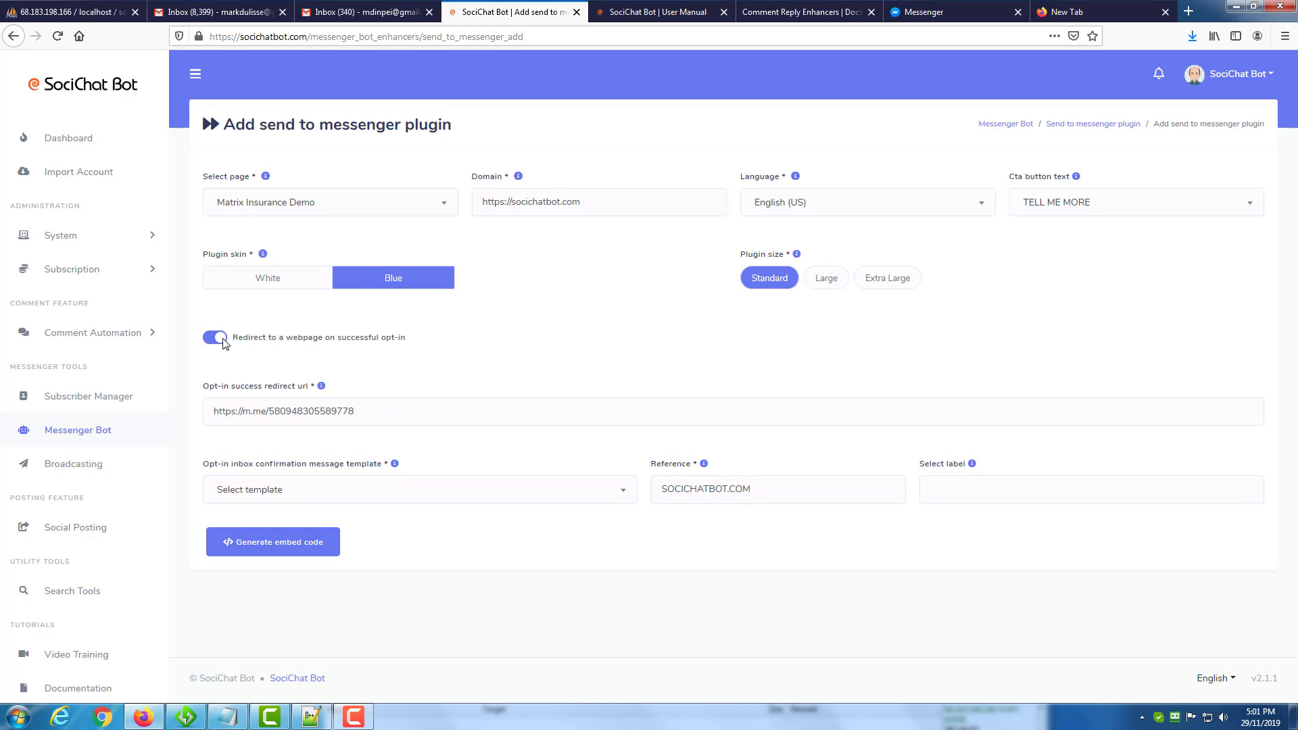
pyautogui.doubleClick(362, 407)
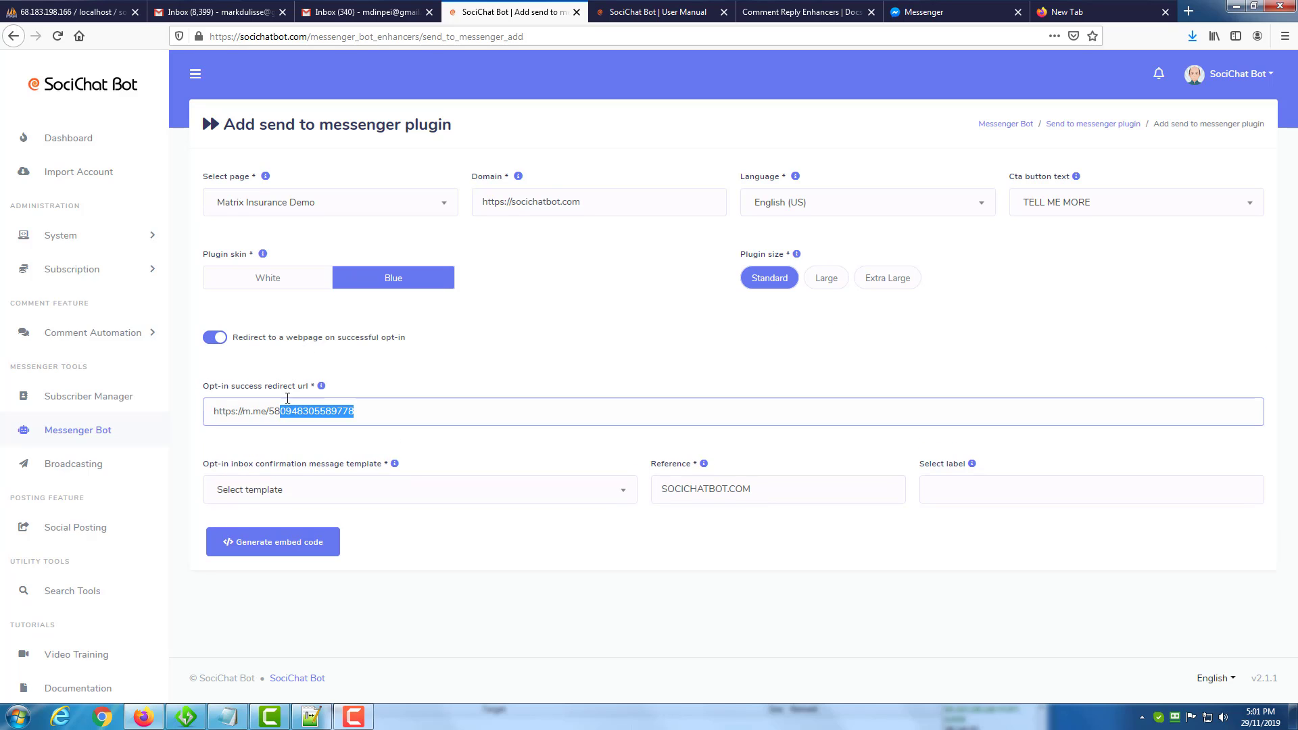
pyautogui.click(217, 338)
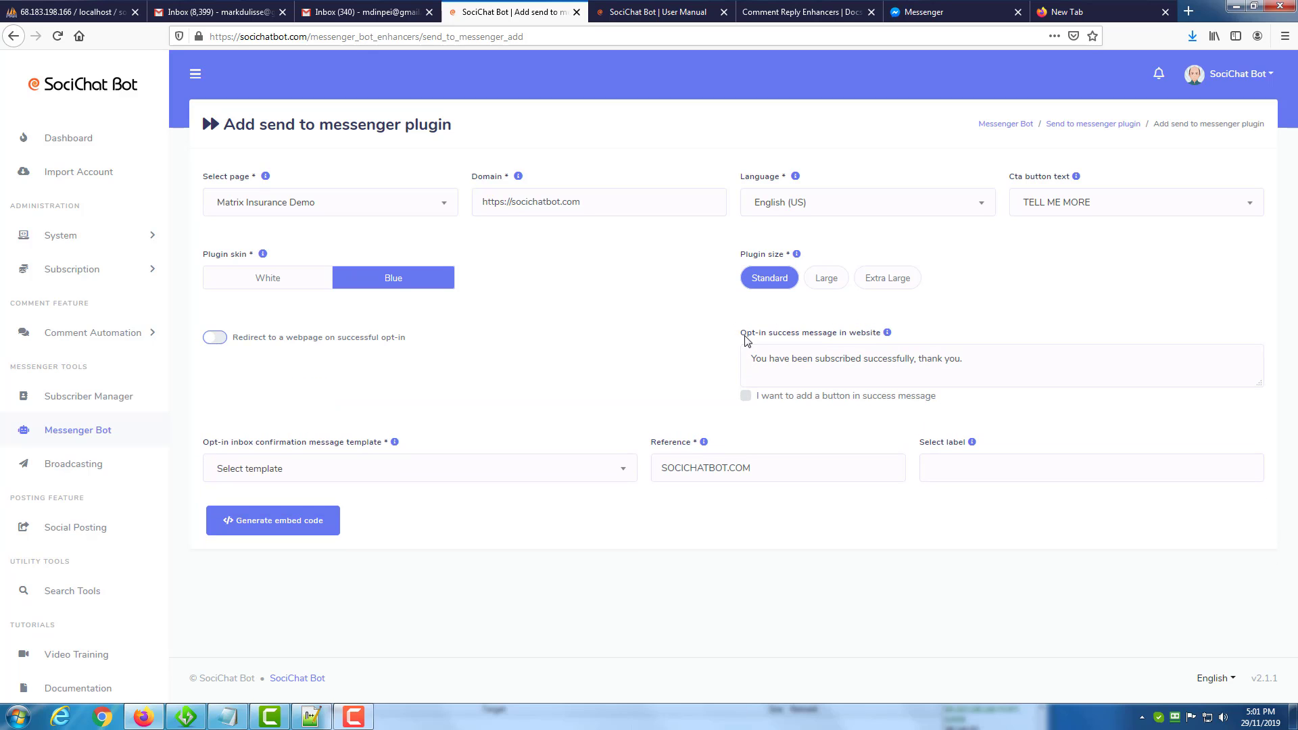
# Enable a button in the opt-in success message and review the message text and button settings.
pyautogui.click(745, 396)
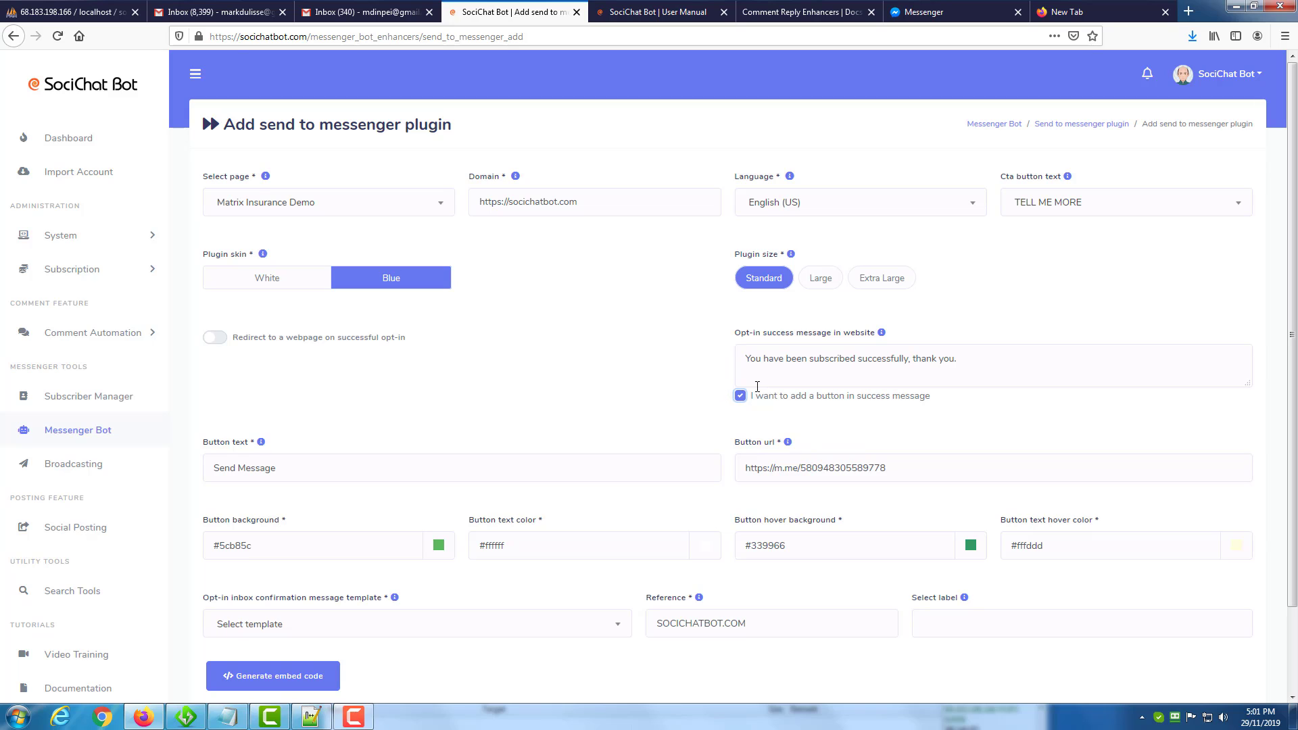
pyautogui.scroll(-3, 666, 367)
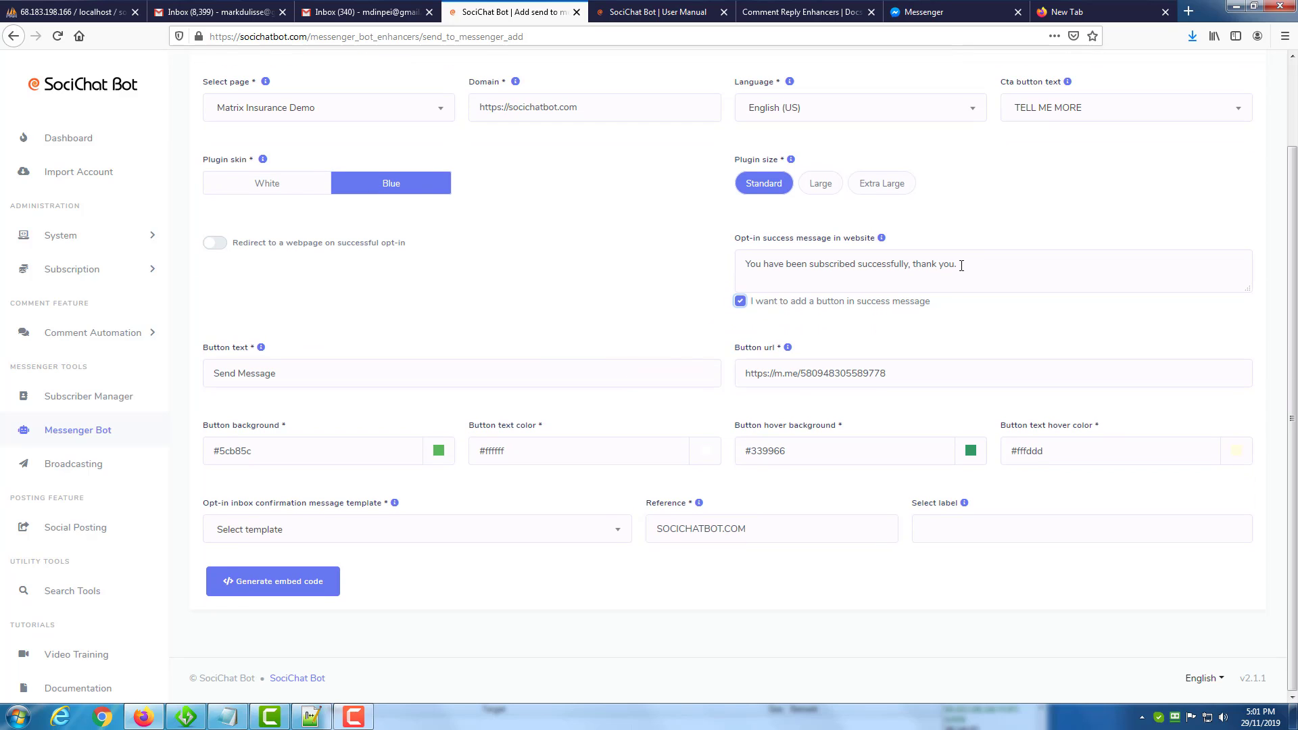
pyautogui.tripleClick(794, 262)
pyautogui.click(688, 264)
# Choose Sample: Send to Messenger [sendtomessenger-sample] as the opt-in inbox confirmation message template.
pyautogui.moveTo(222, 503); pyautogui.dragTo(316, 505)
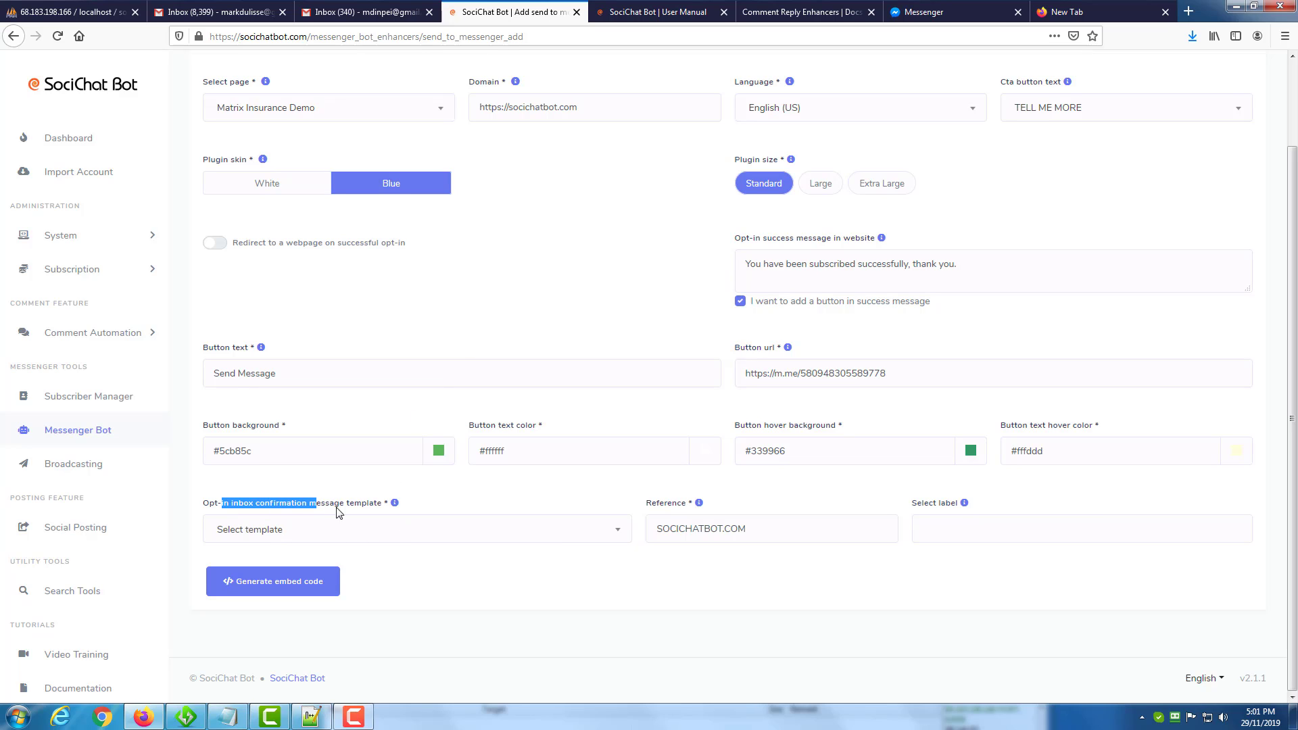
pyautogui.click(380, 531)
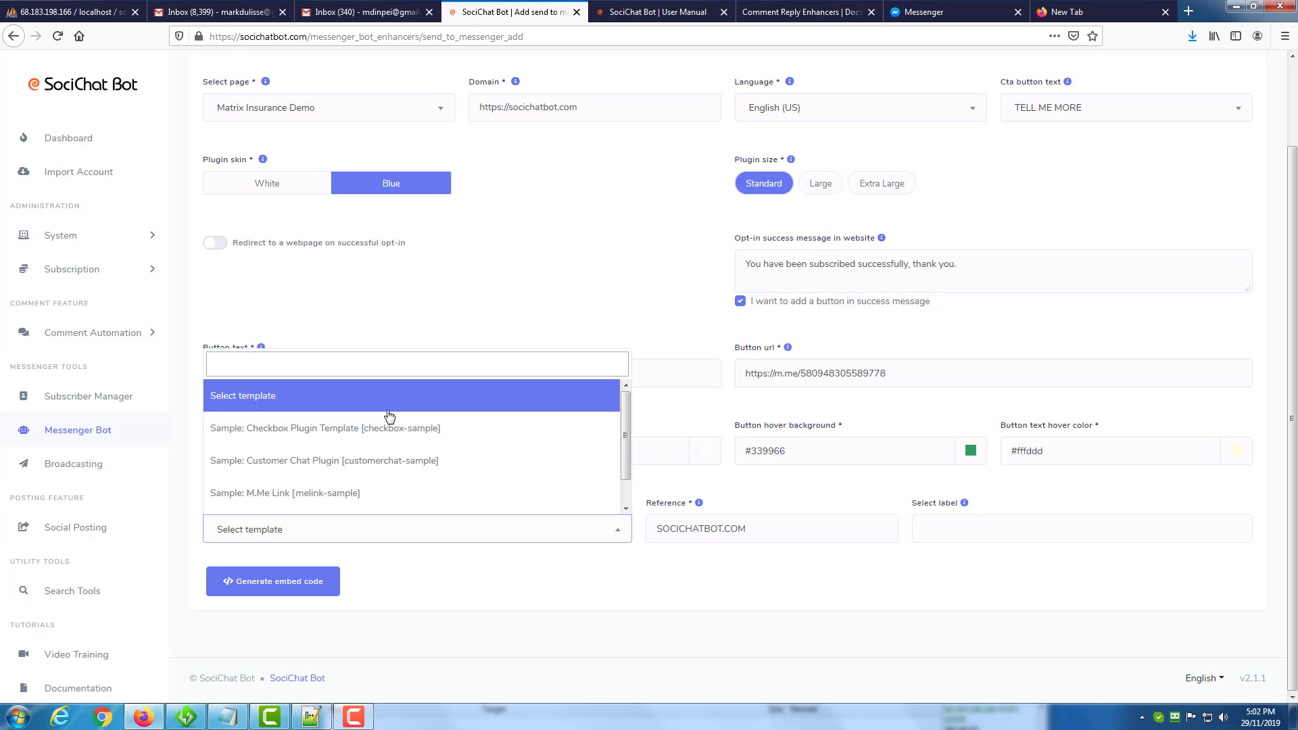
pyautogui.scroll(-1, 437, 451)
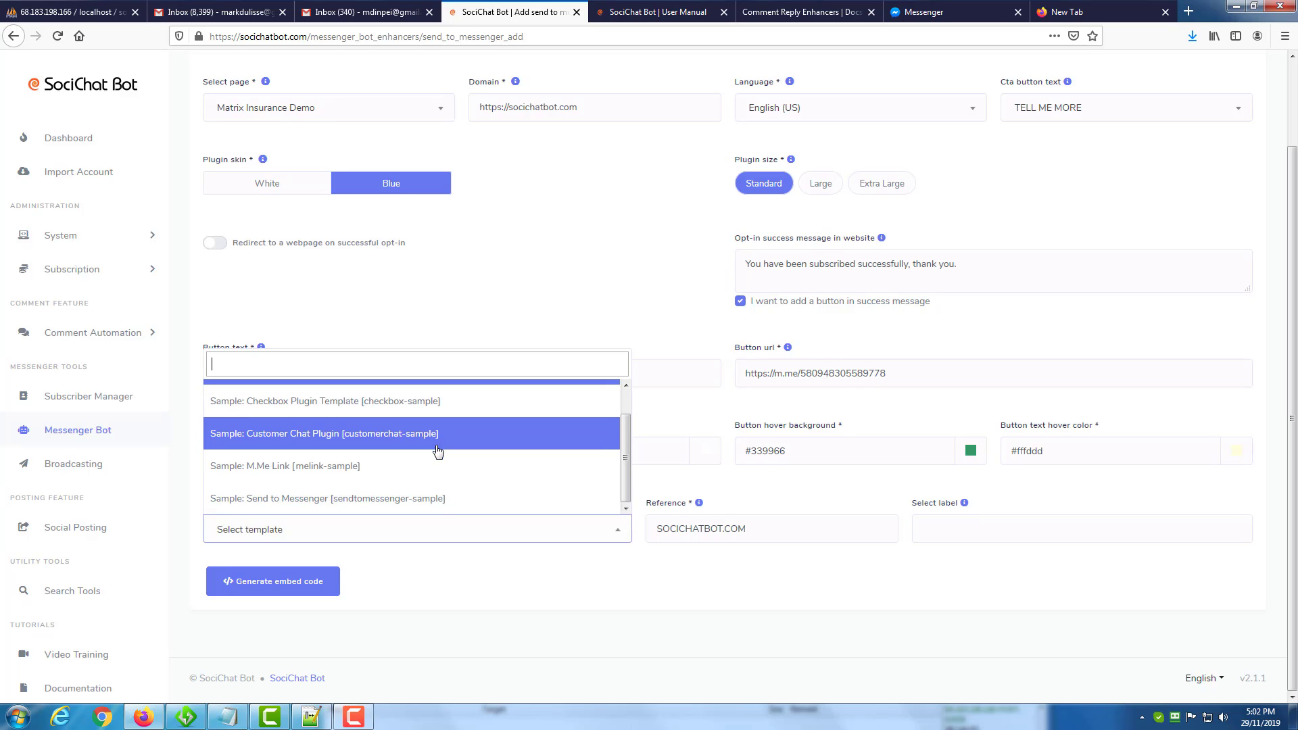
pyautogui.click(304, 498)
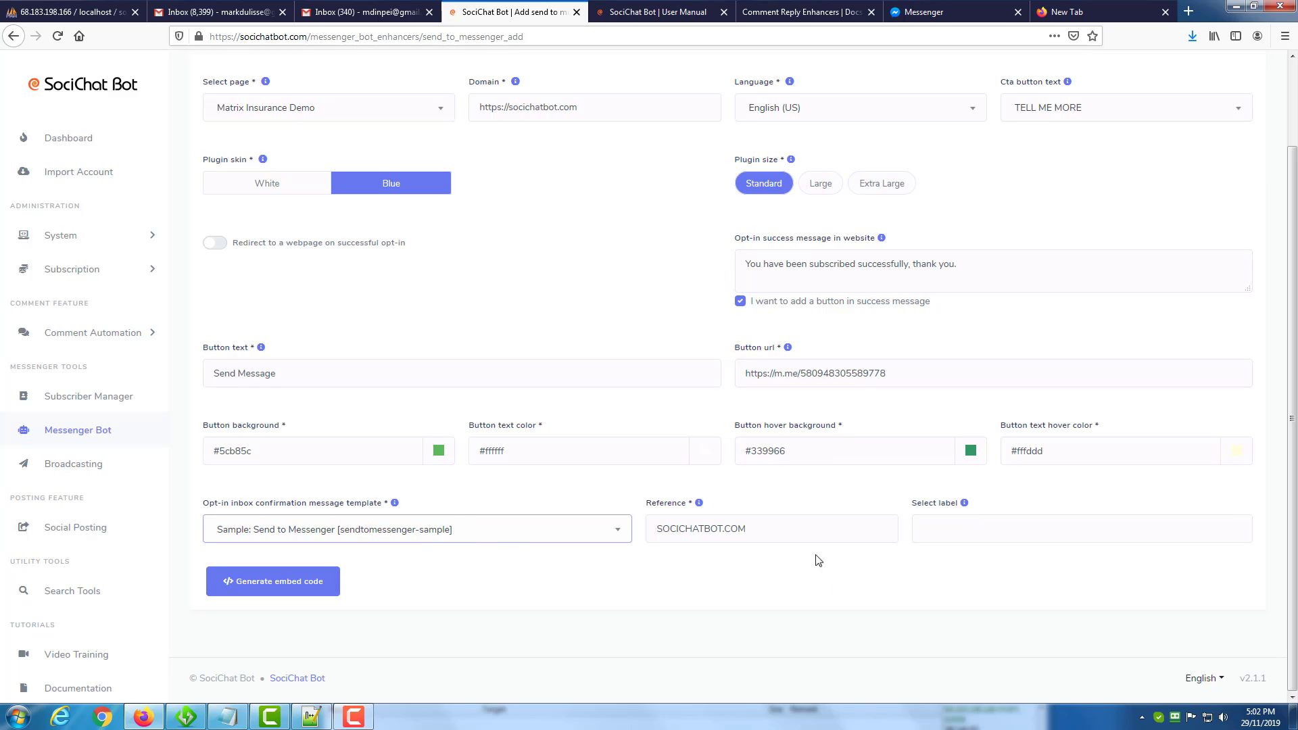
# Set the plugin's reference to 2, leave the label empty, and generate and copy the embed code.
pyautogui.moveTo(763, 536); pyautogui.dragTo(604, 531)
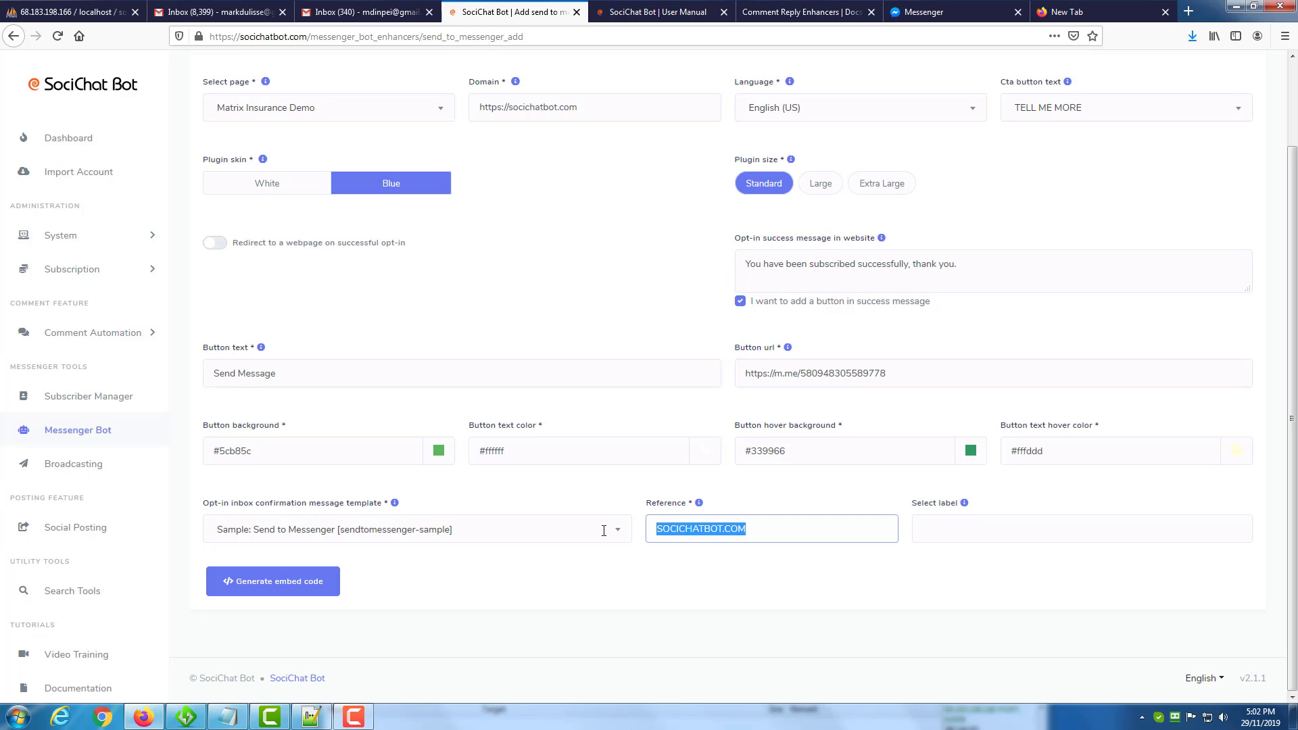
pyautogui.write('2')
pyautogui.click(976, 533)
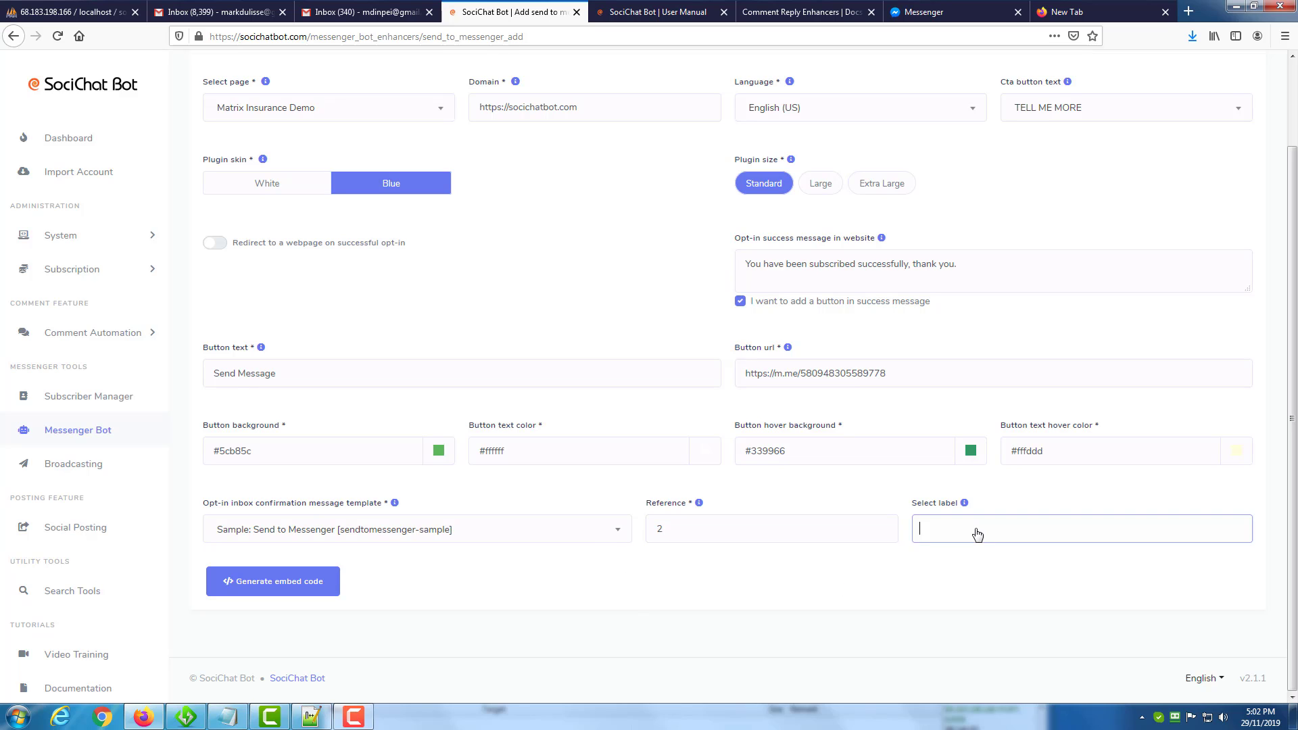
pyautogui.click(879, 578)
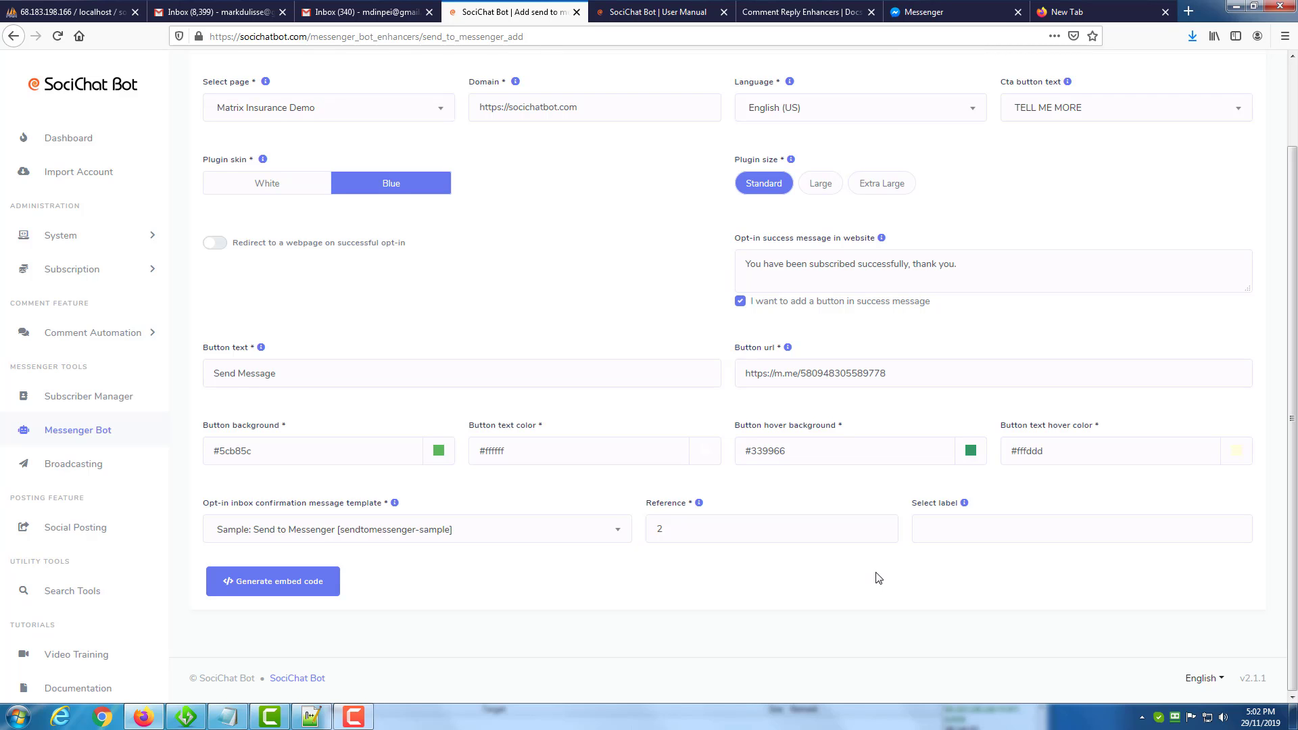
pyautogui.click(292, 587)
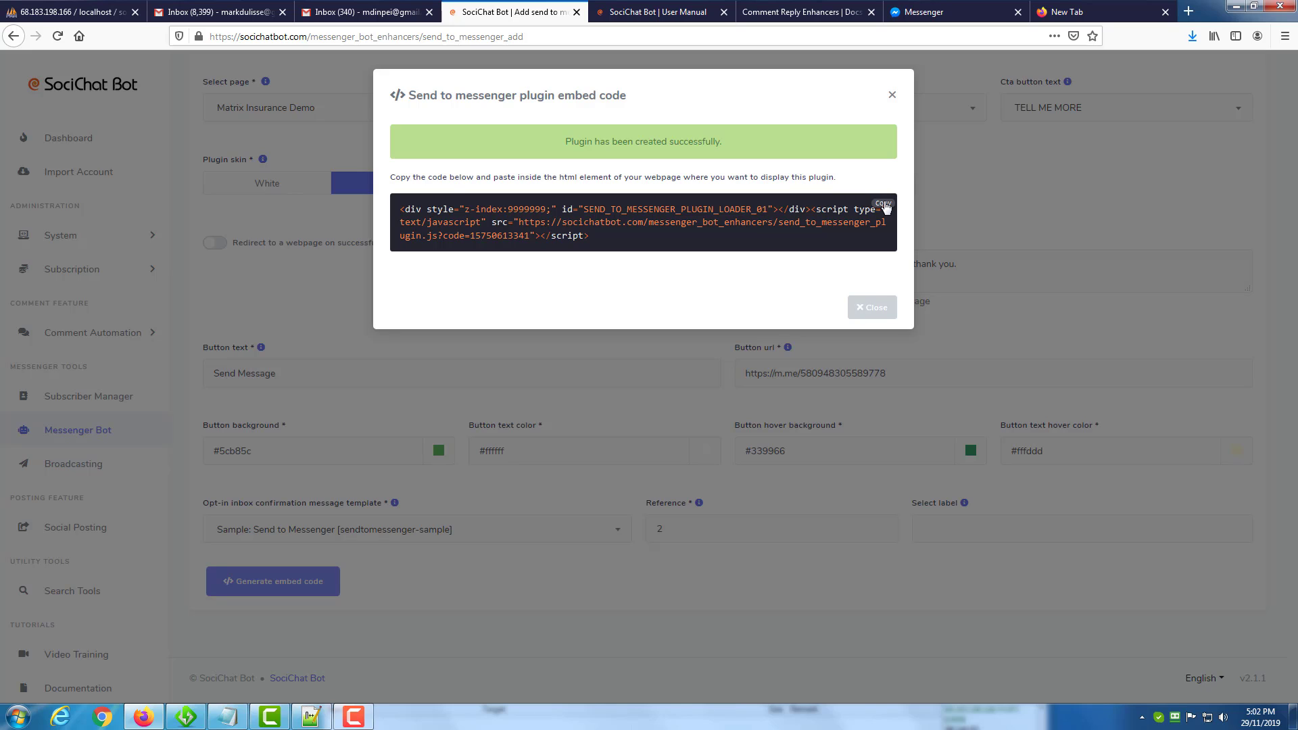
pyautogui.click(883, 204)
# Switch to Notepad++, paste the embed code below the Send to Messenger heading in samples.html, and save the file.
pyautogui.click(310, 716)
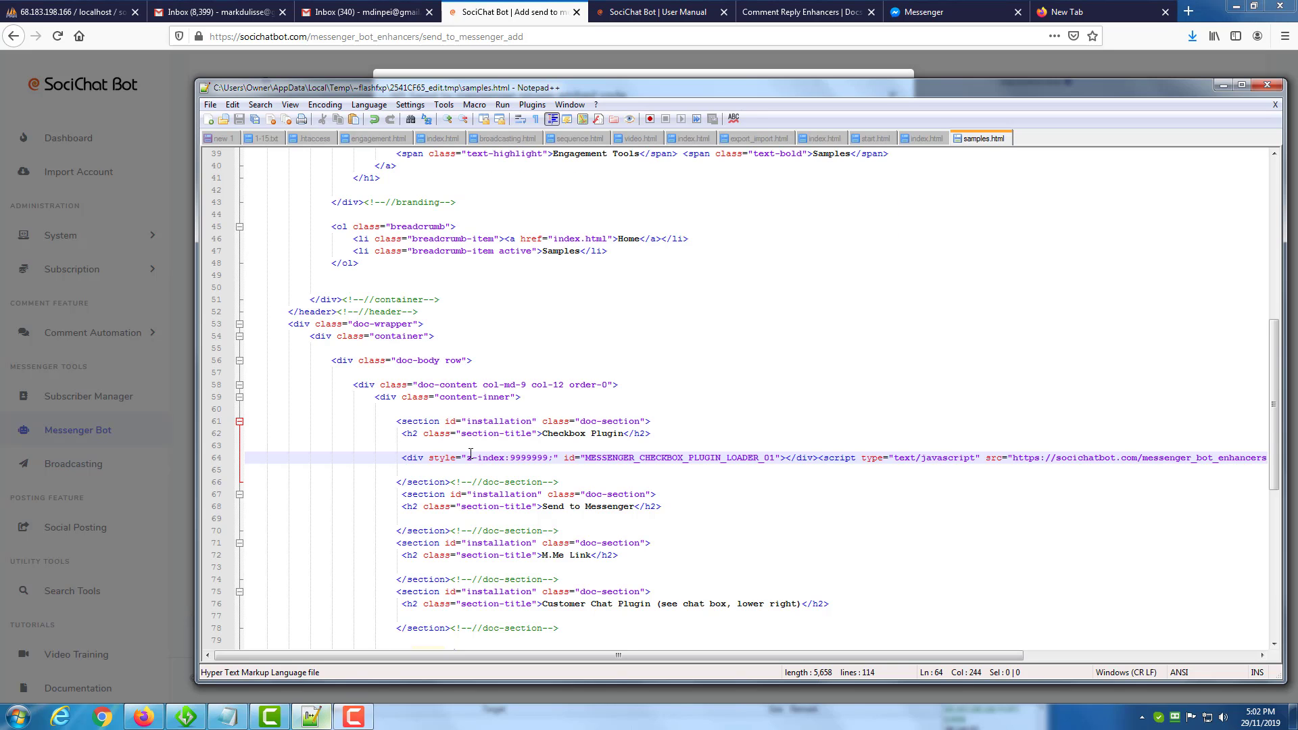
pyautogui.scroll(-1, 578, 451)
pyautogui.click(660, 469)
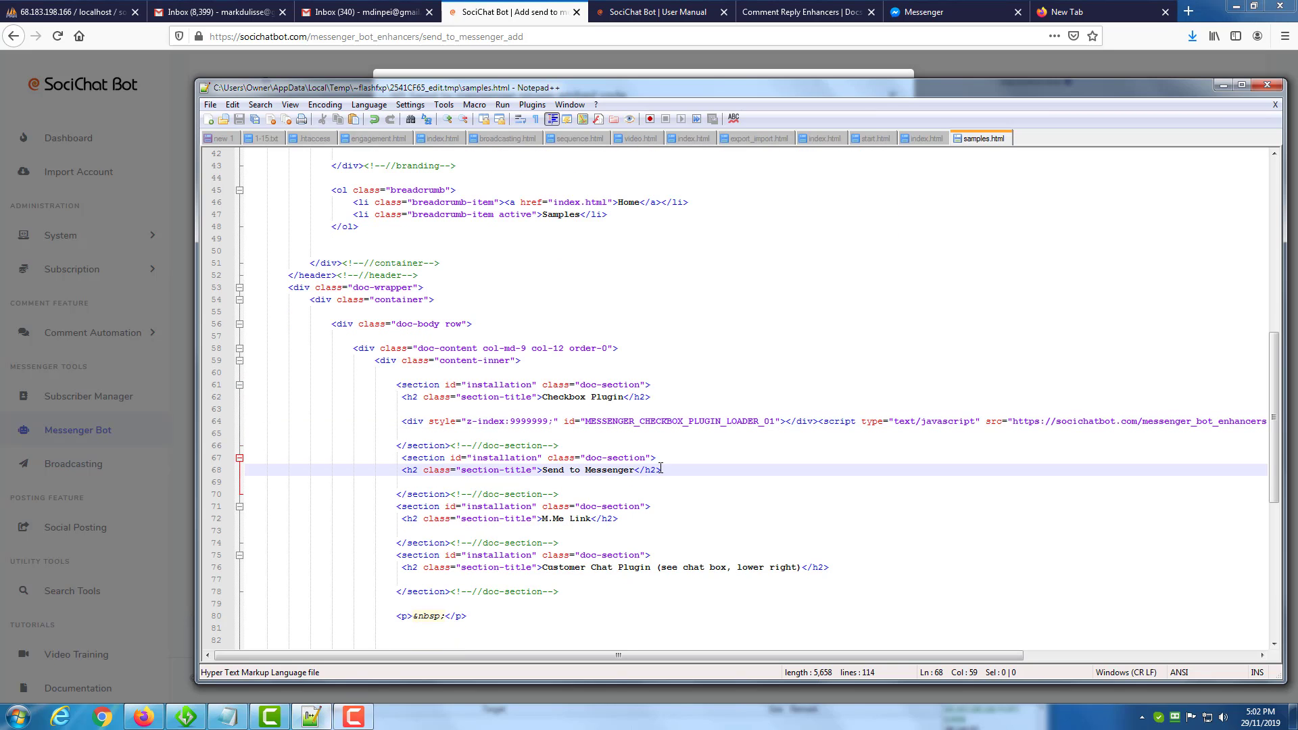
pyautogui.press('Return')
pyautogui.press('Return')
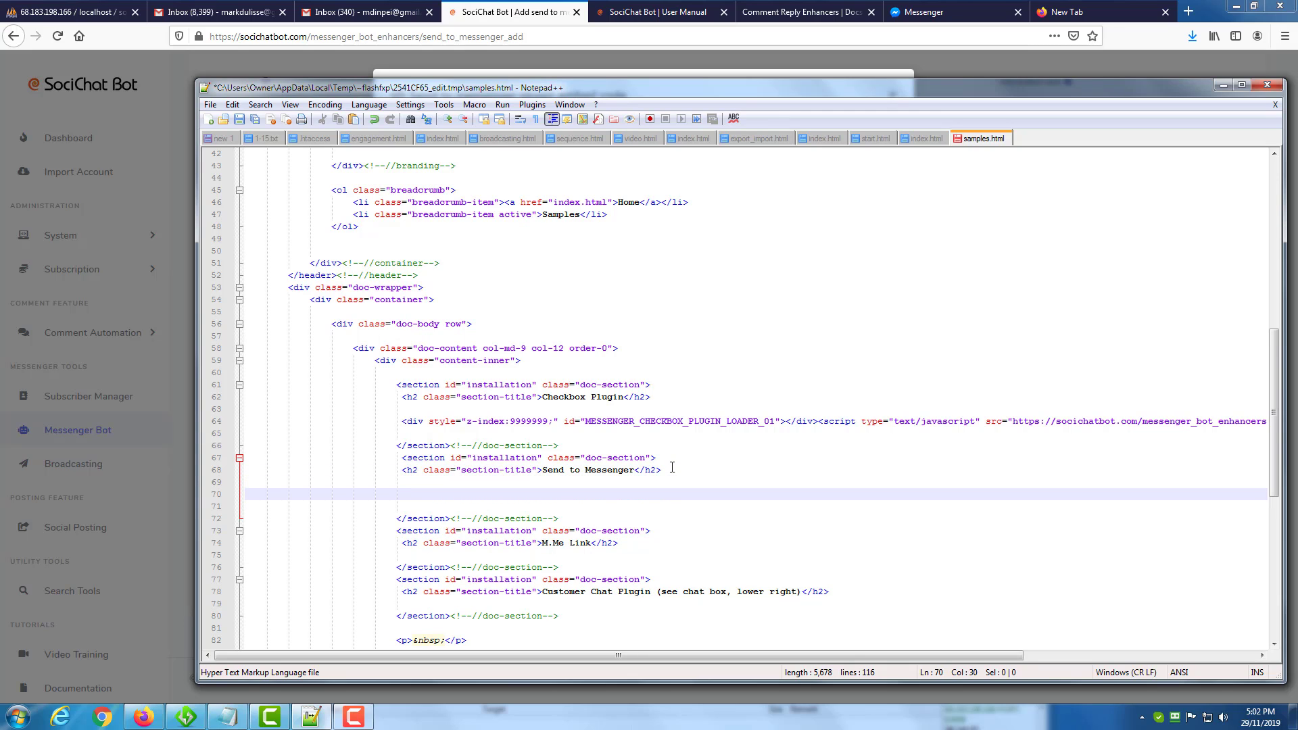
pyautogui.hotkey('ctrl', 'v')
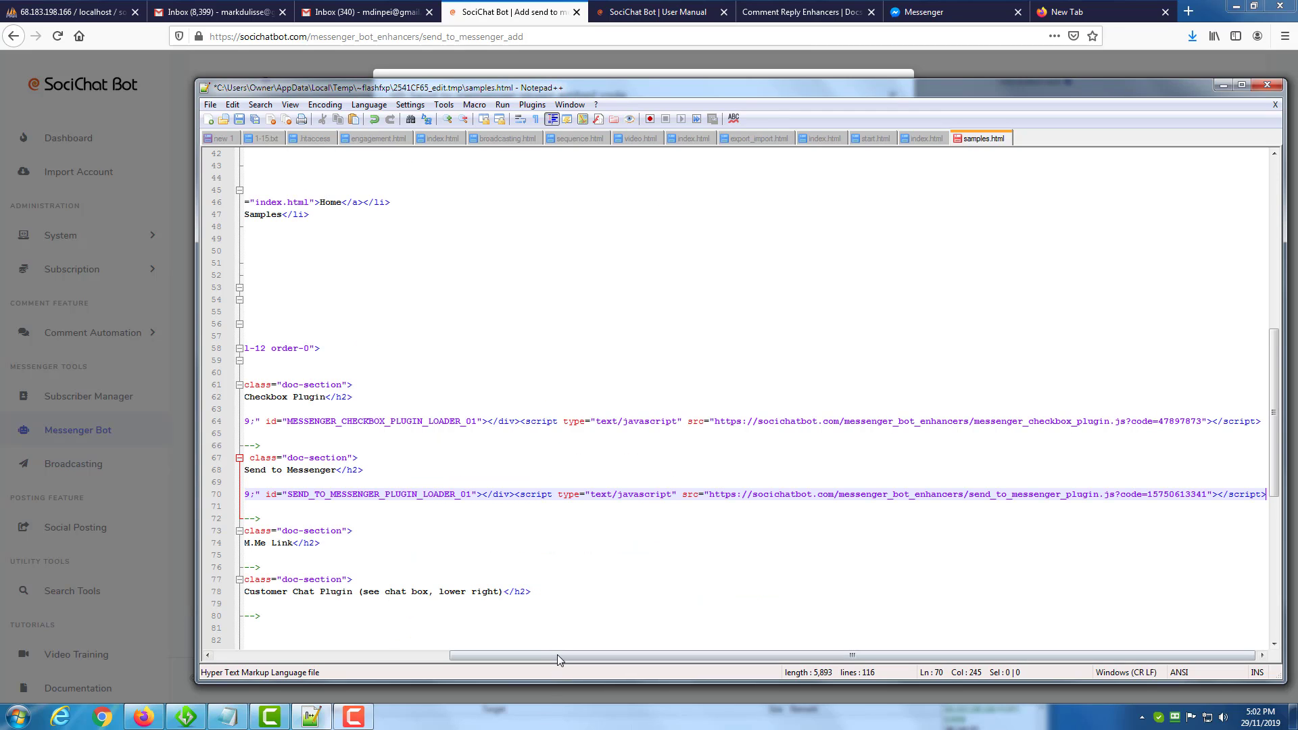
pyautogui.moveTo(557, 654); pyautogui.dragTo(307, 653)
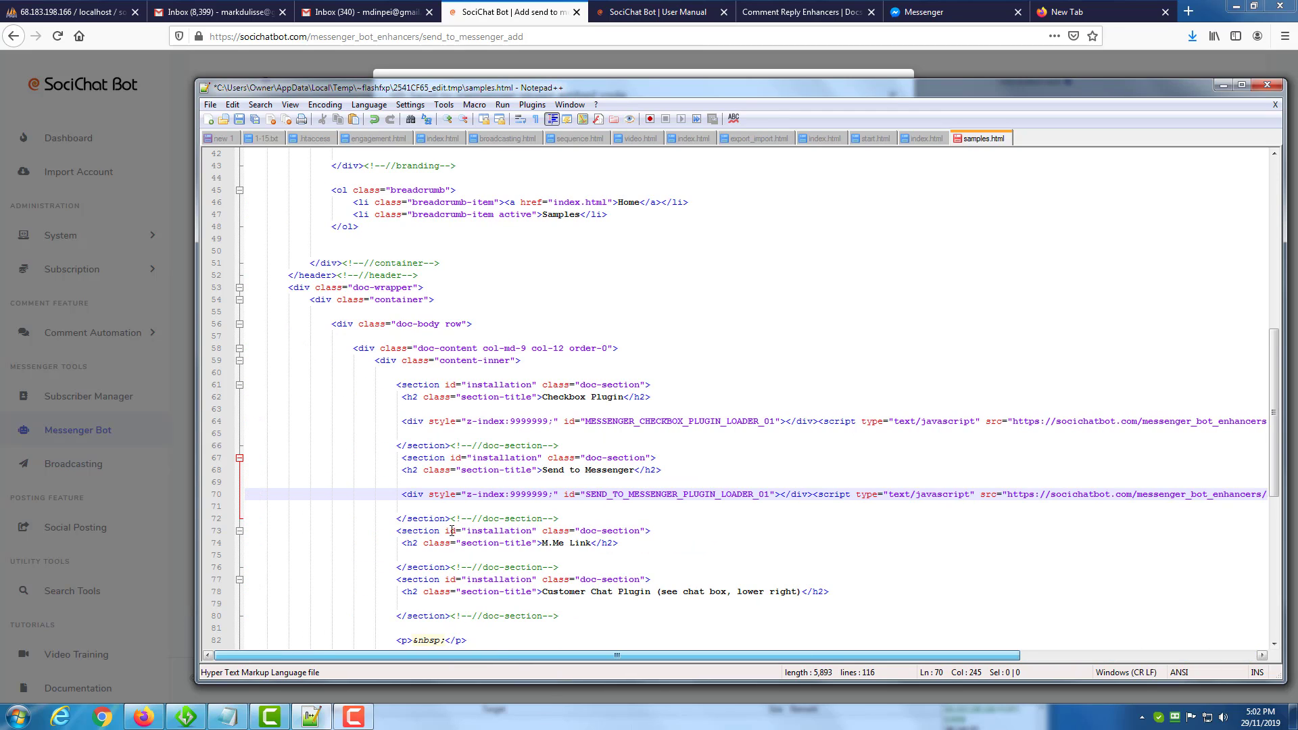
pyautogui.click(253, 123)
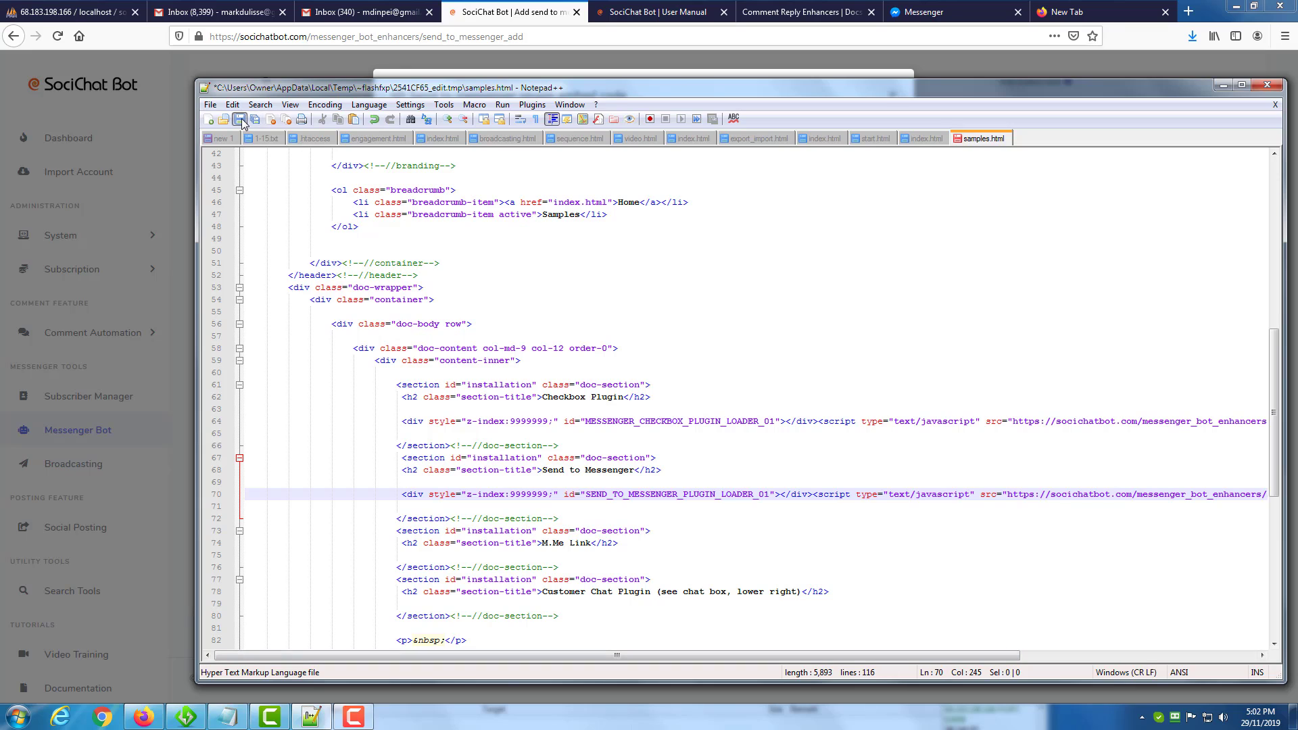
# Reload the samples page in Firefox, opt in through the Tell me more button, and follow the Send Message link.
pyautogui.click(772, 11)
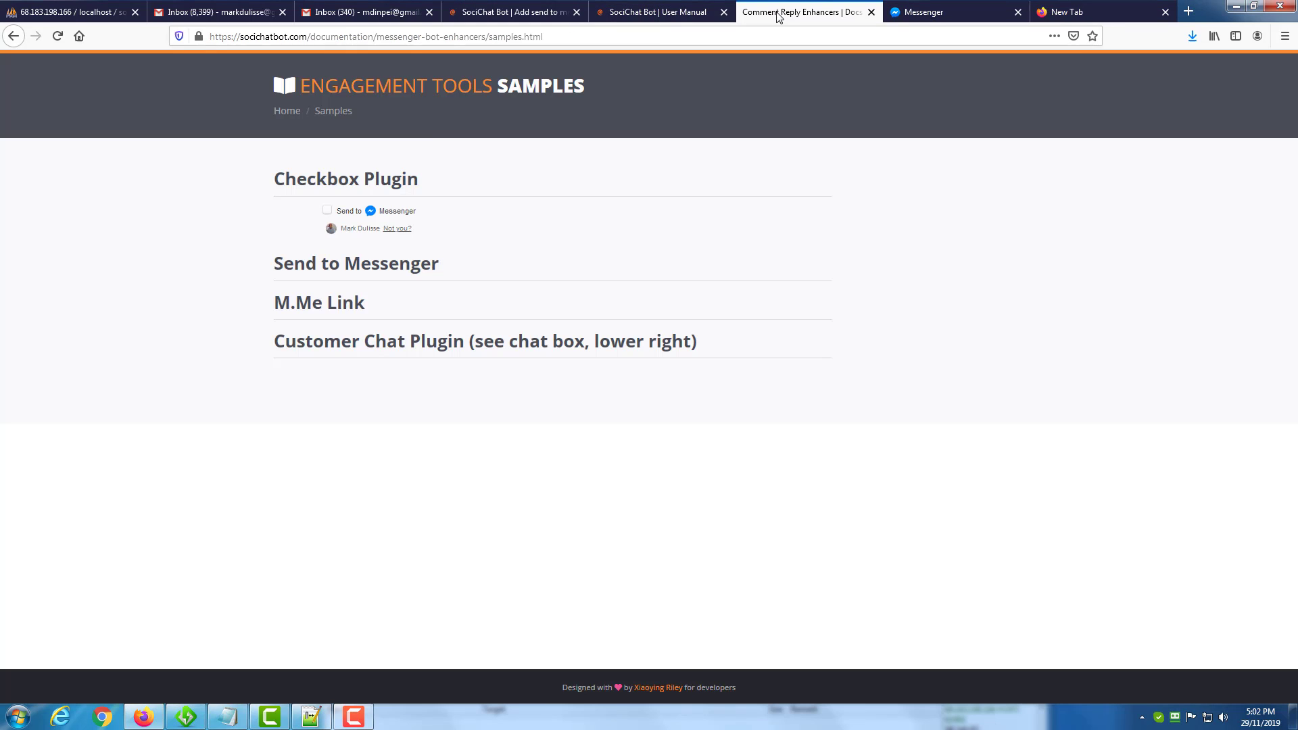
pyautogui.click(58, 38)
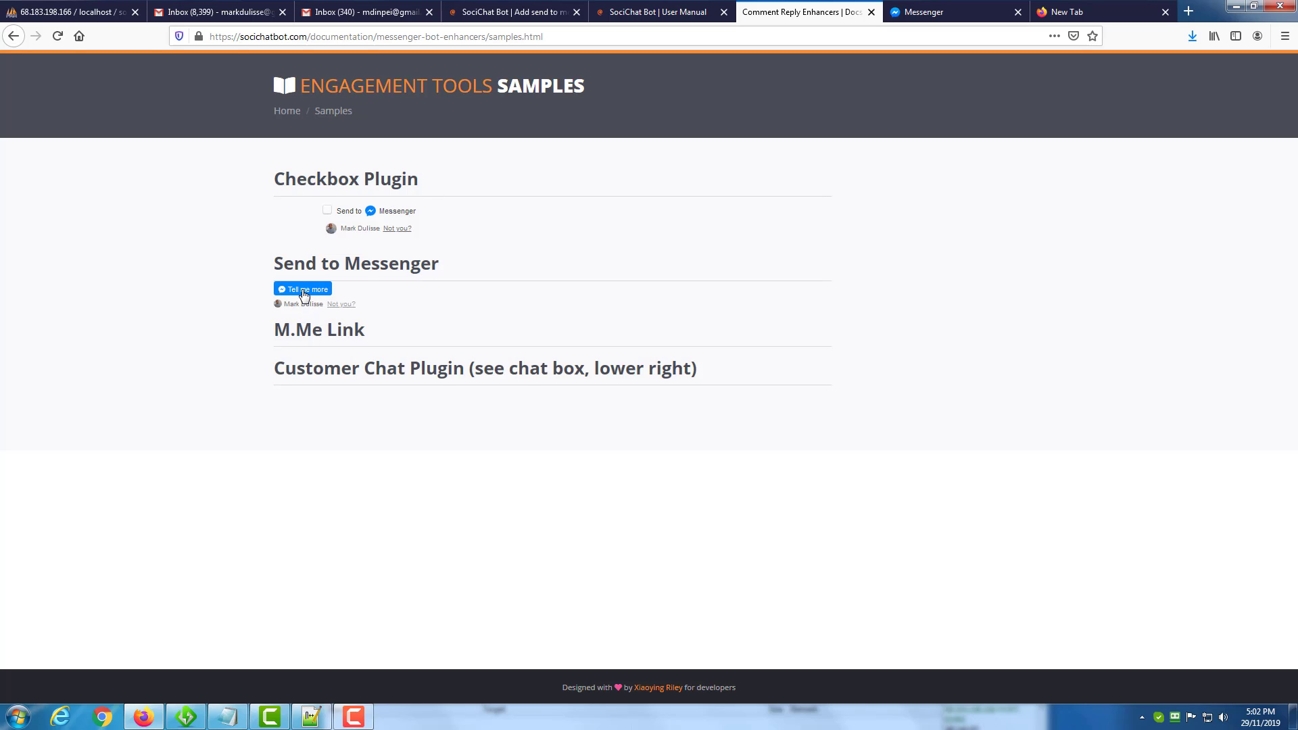
pyautogui.click(303, 291)
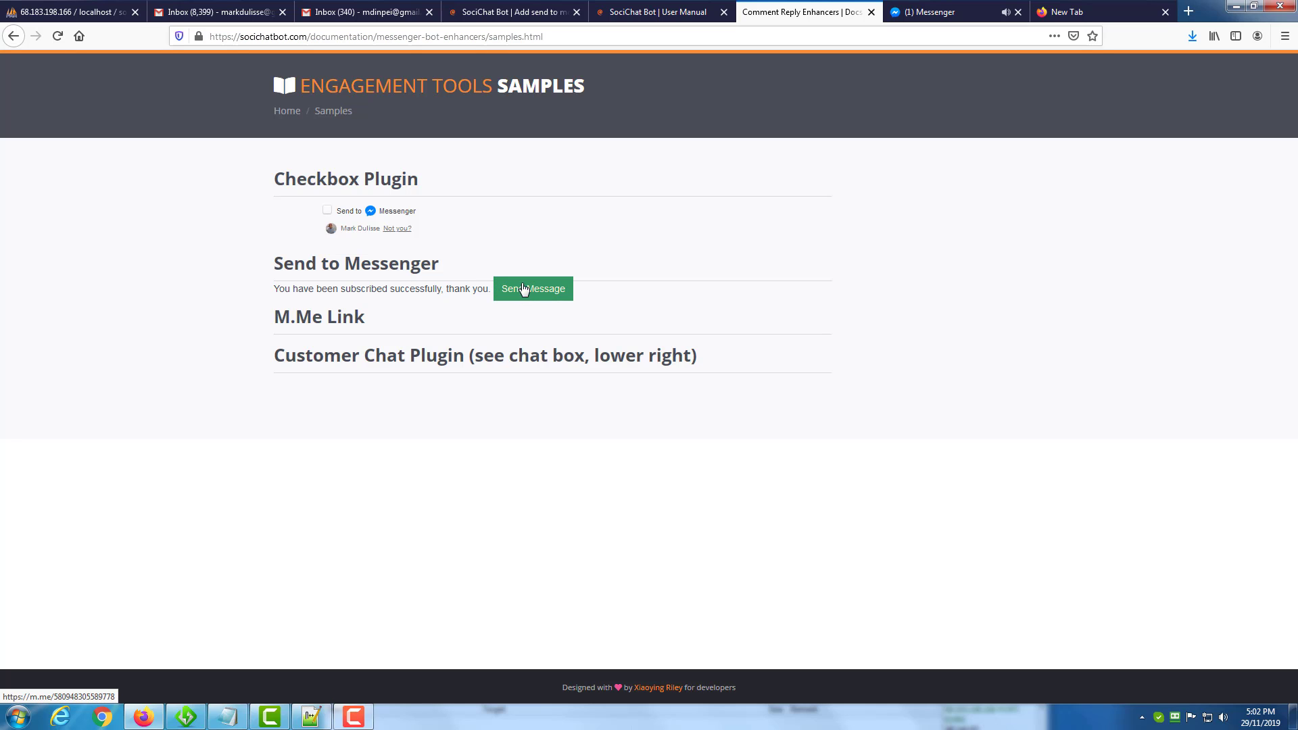
pyautogui.click(523, 289)
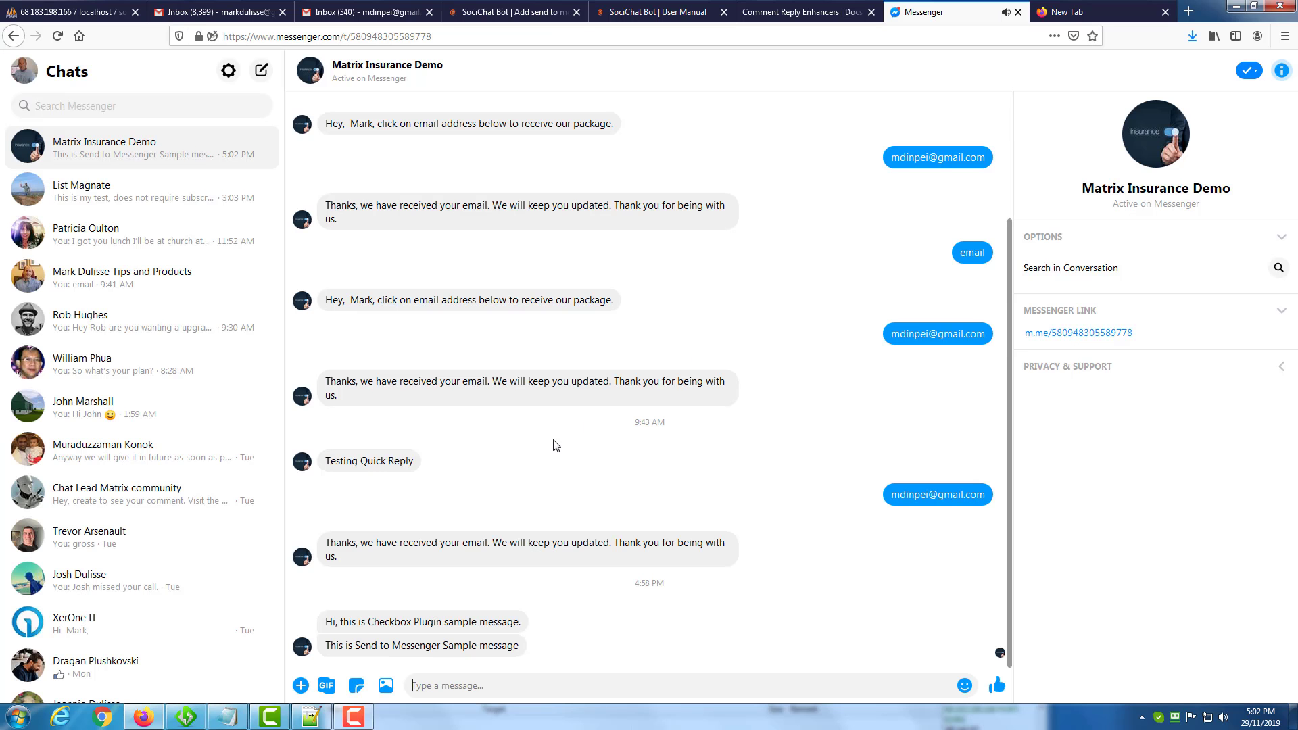
# Check the Send to Messenger sample message in the chat, and return to the M.Me Link heading on the samples page.
pyautogui.moveTo(370, 640); pyautogui.dragTo(485, 652)
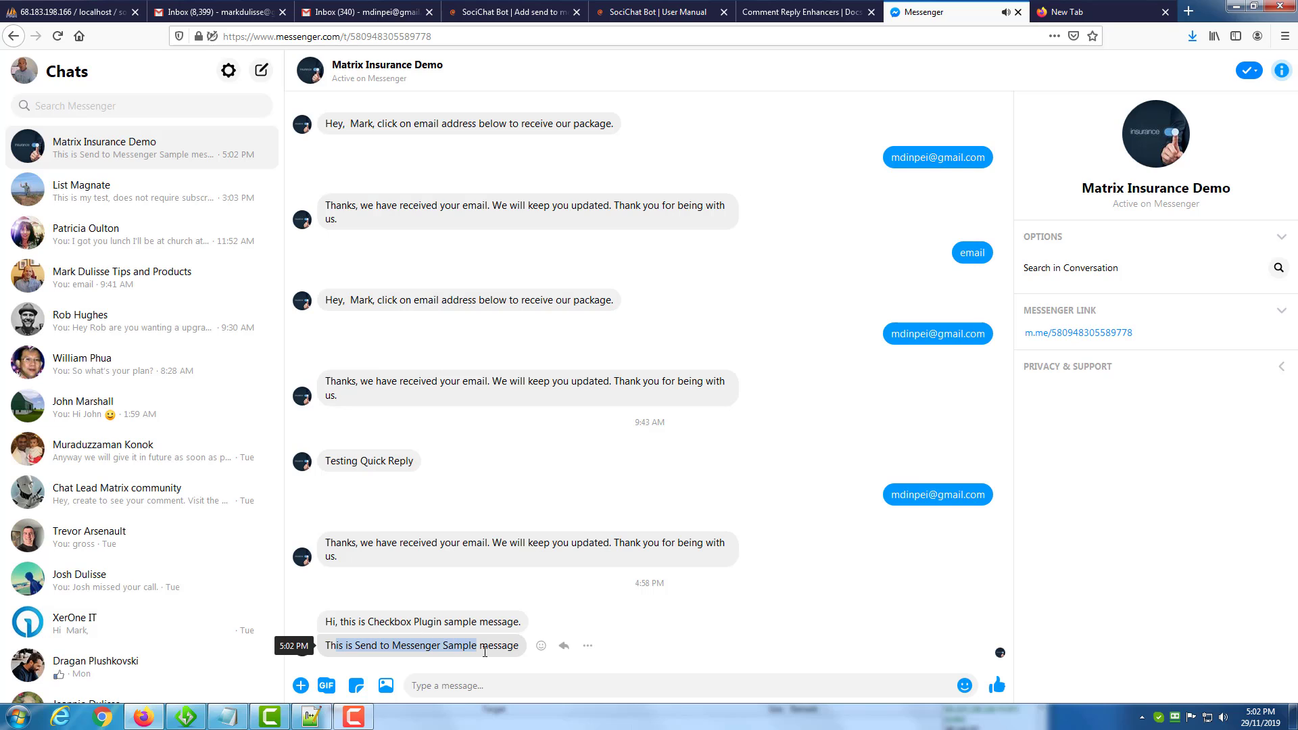
pyautogui.click(784, 18)
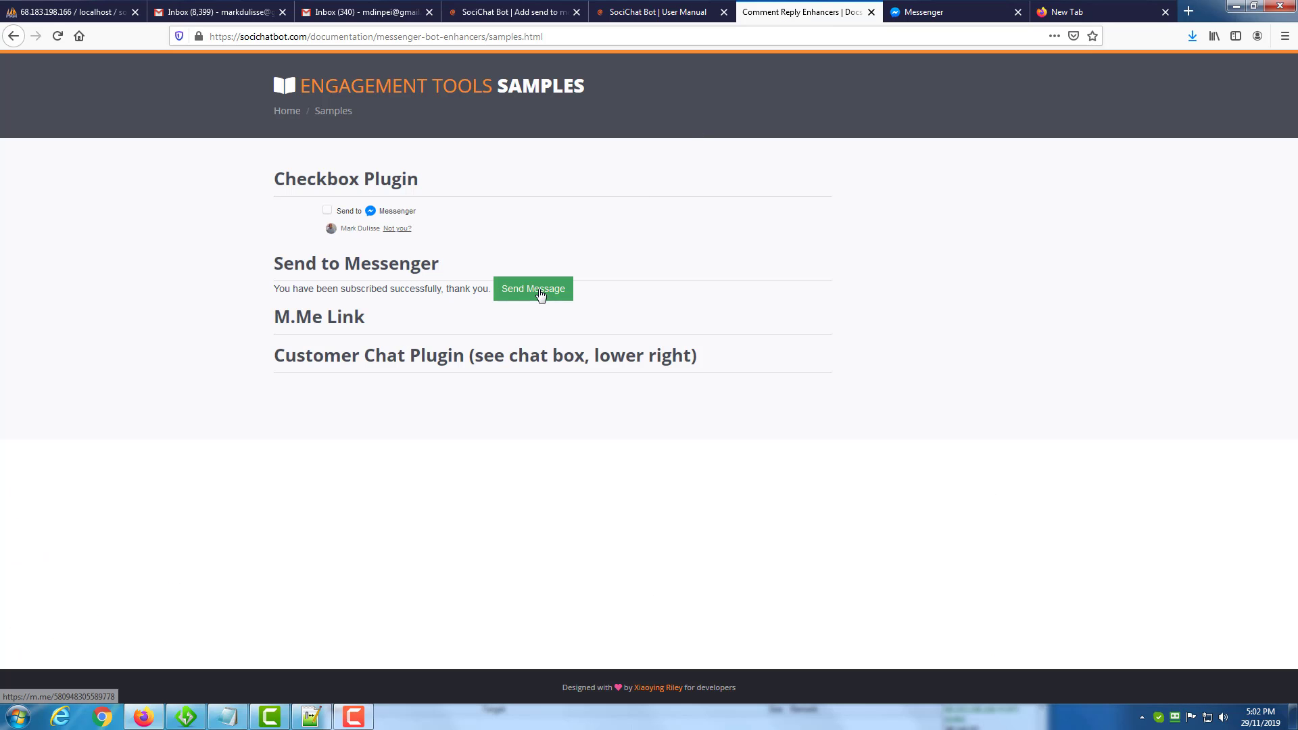
pyautogui.moveTo(280, 320); pyautogui.dragTo(342, 319)
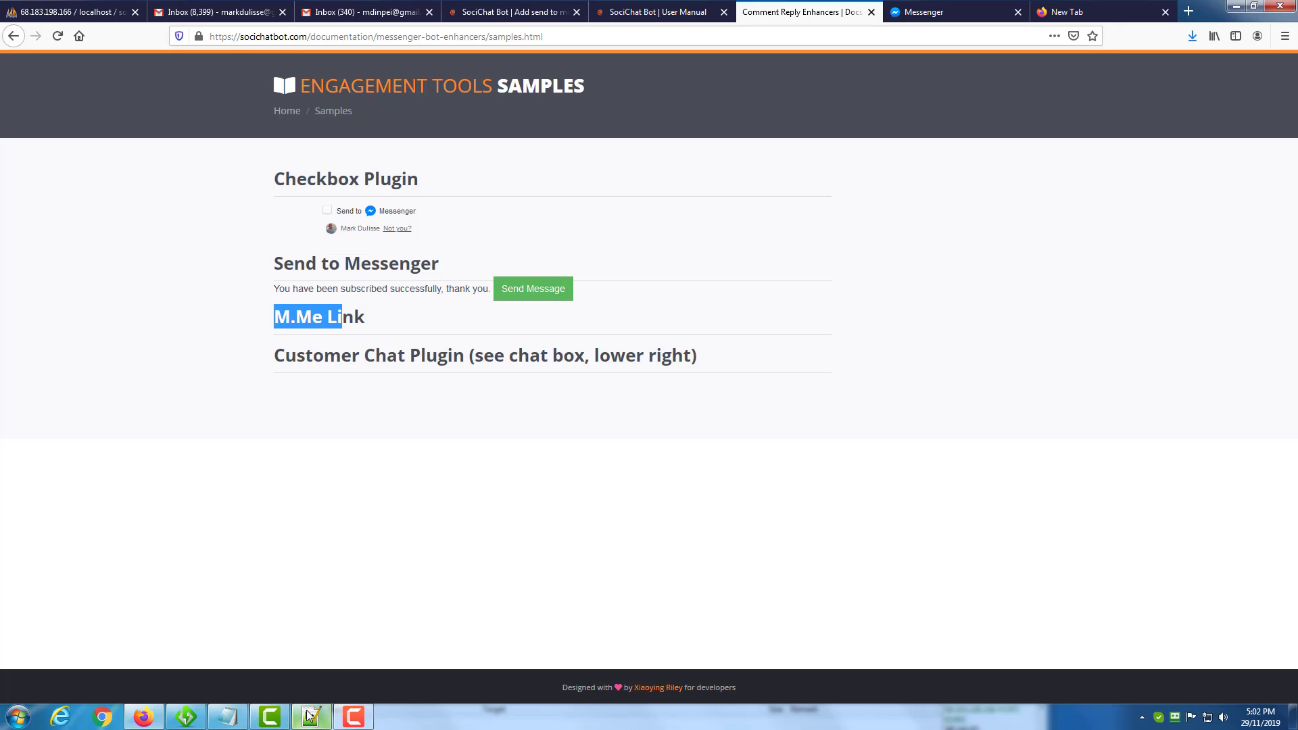
# Start a new M.me link plugin under Messenger engagement in SociChat Bot and choose Matrix Insurance Demo as its page.
pyautogui.click(674, 16)
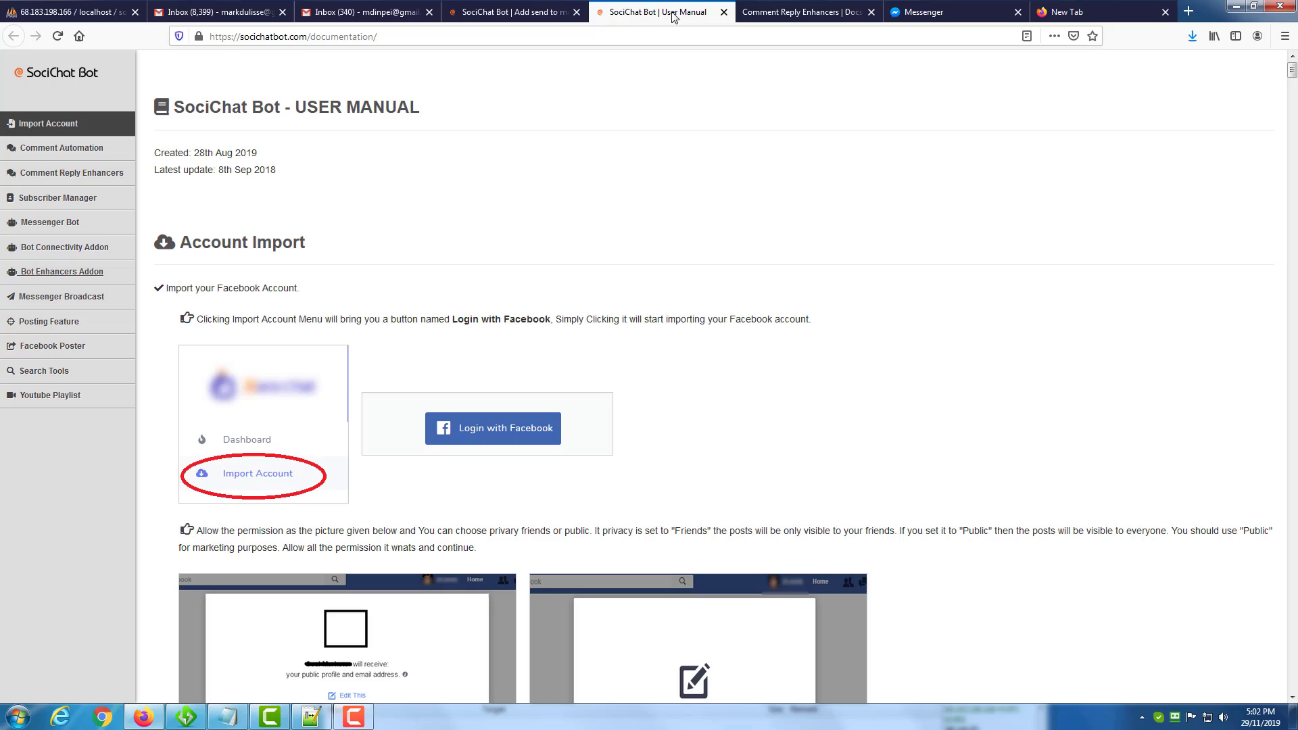
pyautogui.click(522, 13)
pyautogui.click(892, 95)
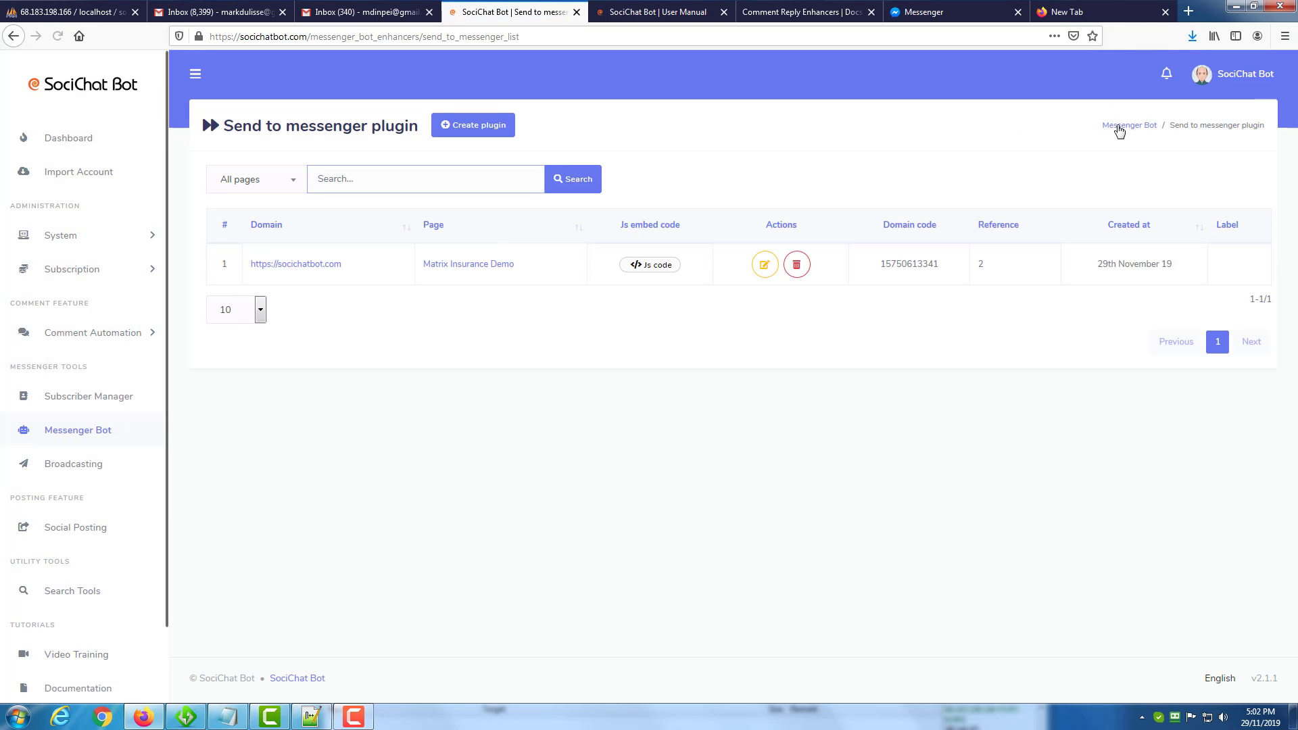
pyautogui.click(1123, 130)
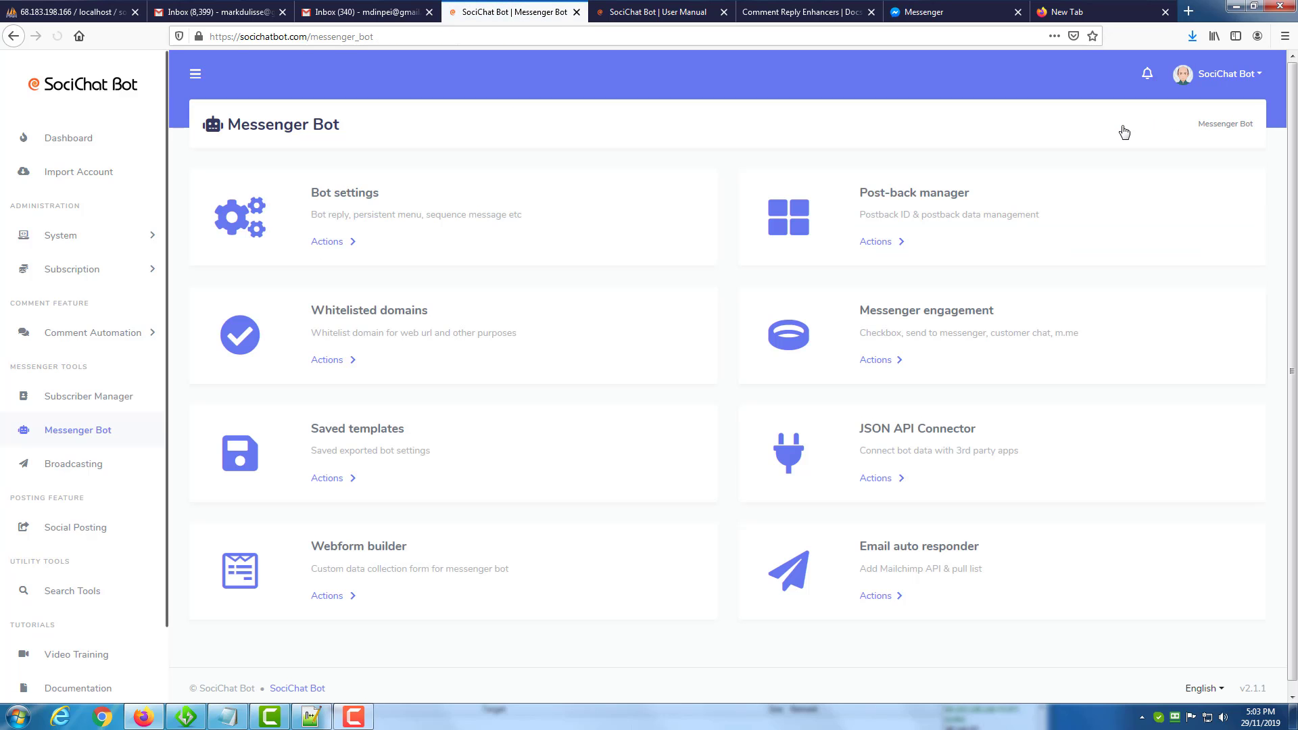
pyautogui.click(876, 362)
pyautogui.click(905, 455)
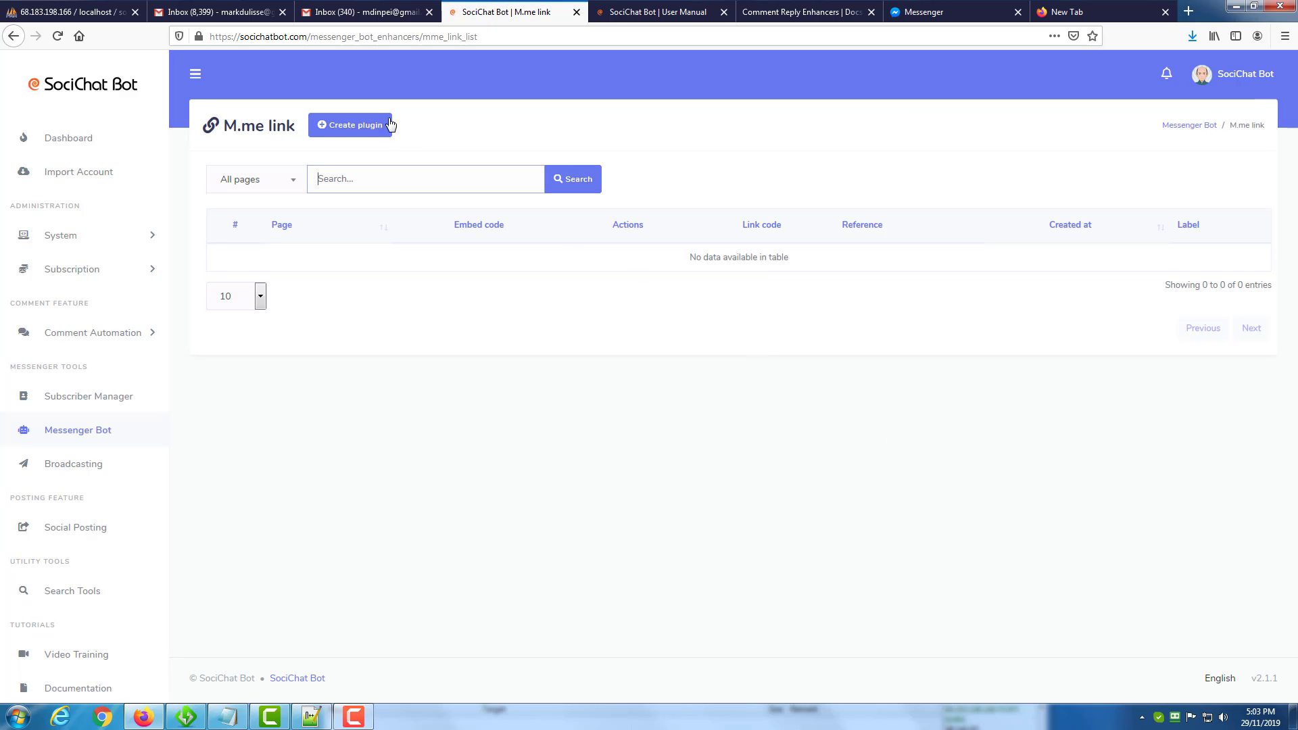
pyautogui.click(389, 124)
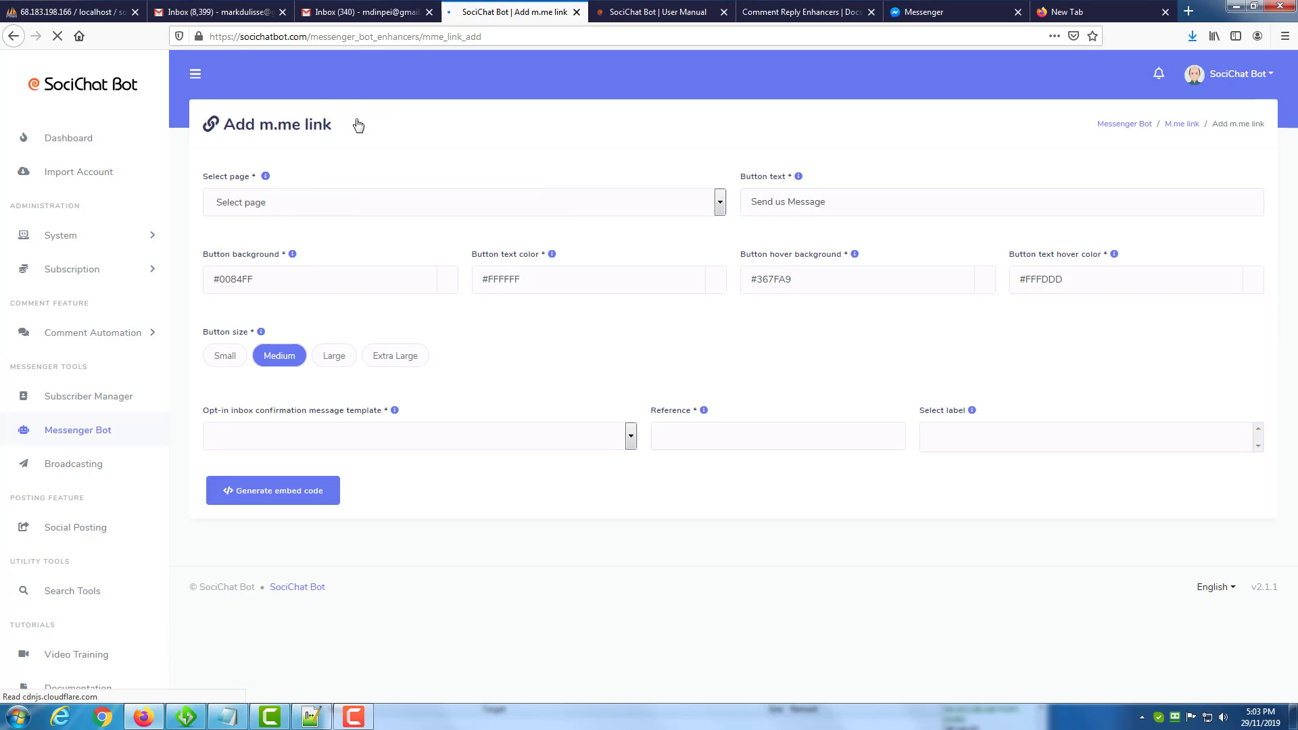
pyautogui.click(347, 201)
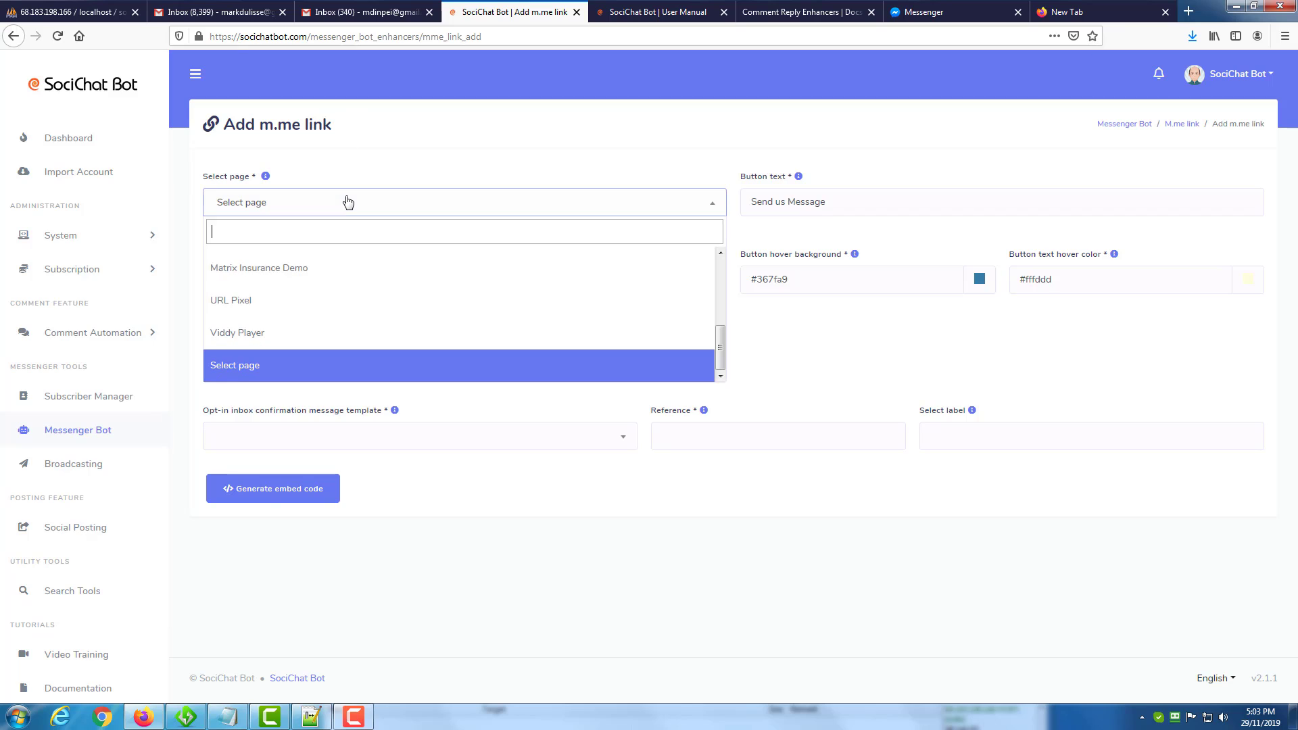
pyautogui.click(316, 272)
# Examine the Button text help and the button colour settings of the M.me link form without changing them.
pyautogui.click(786, 201)
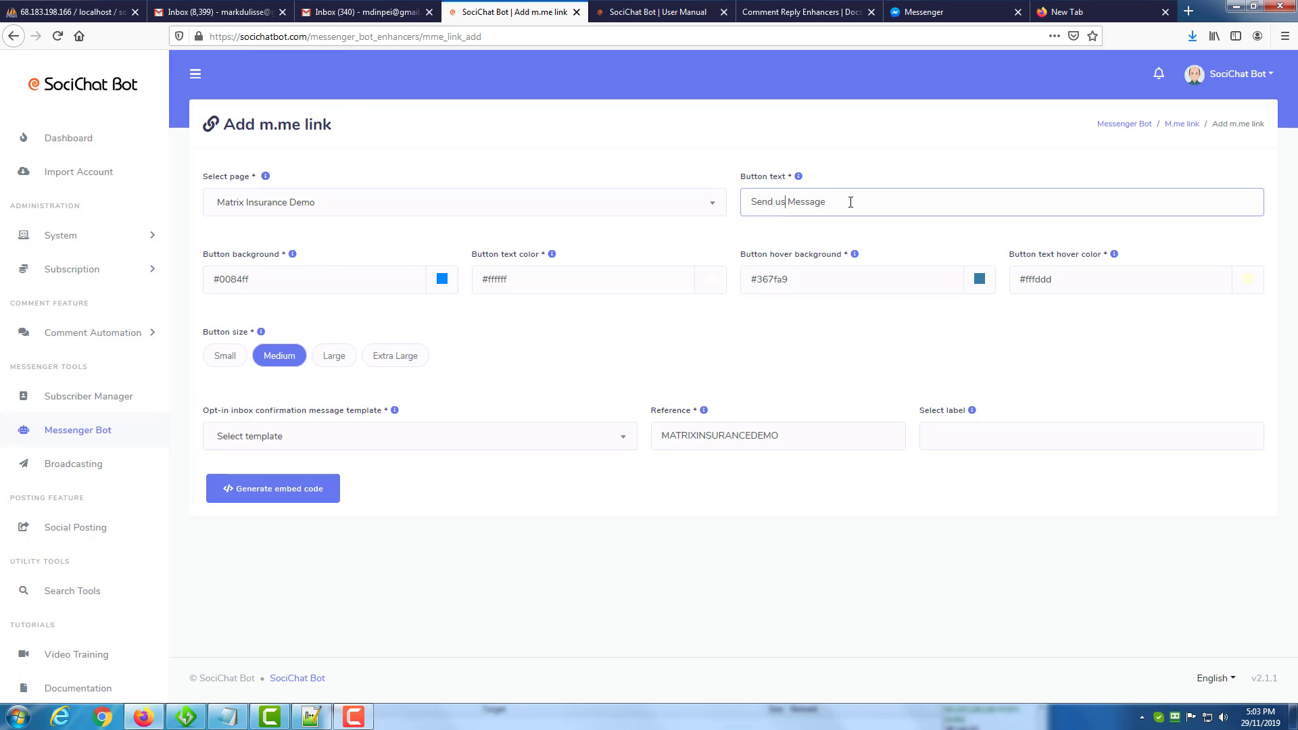
pyautogui.moveTo(850, 202); pyautogui.dragTo(727, 206)
pyautogui.click(798, 176)
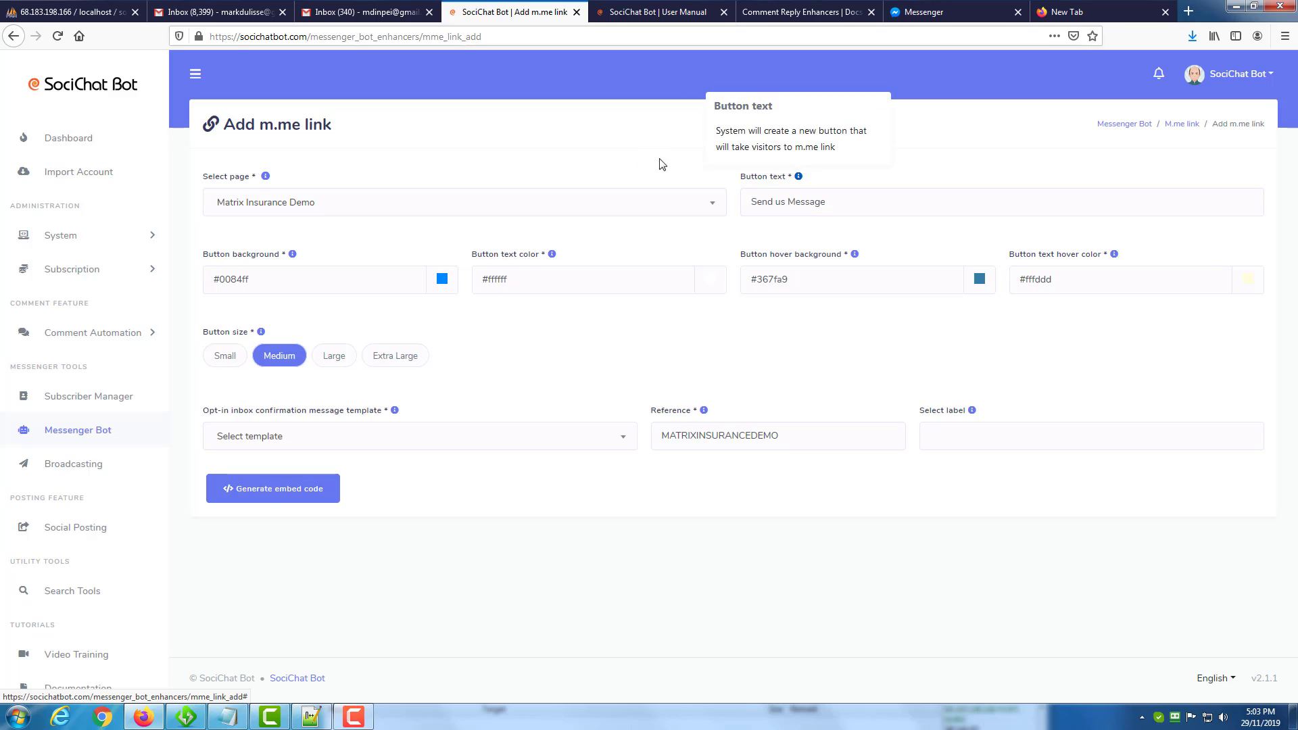
pyautogui.click(638, 155)
pyautogui.click(798, 177)
pyautogui.click(617, 130)
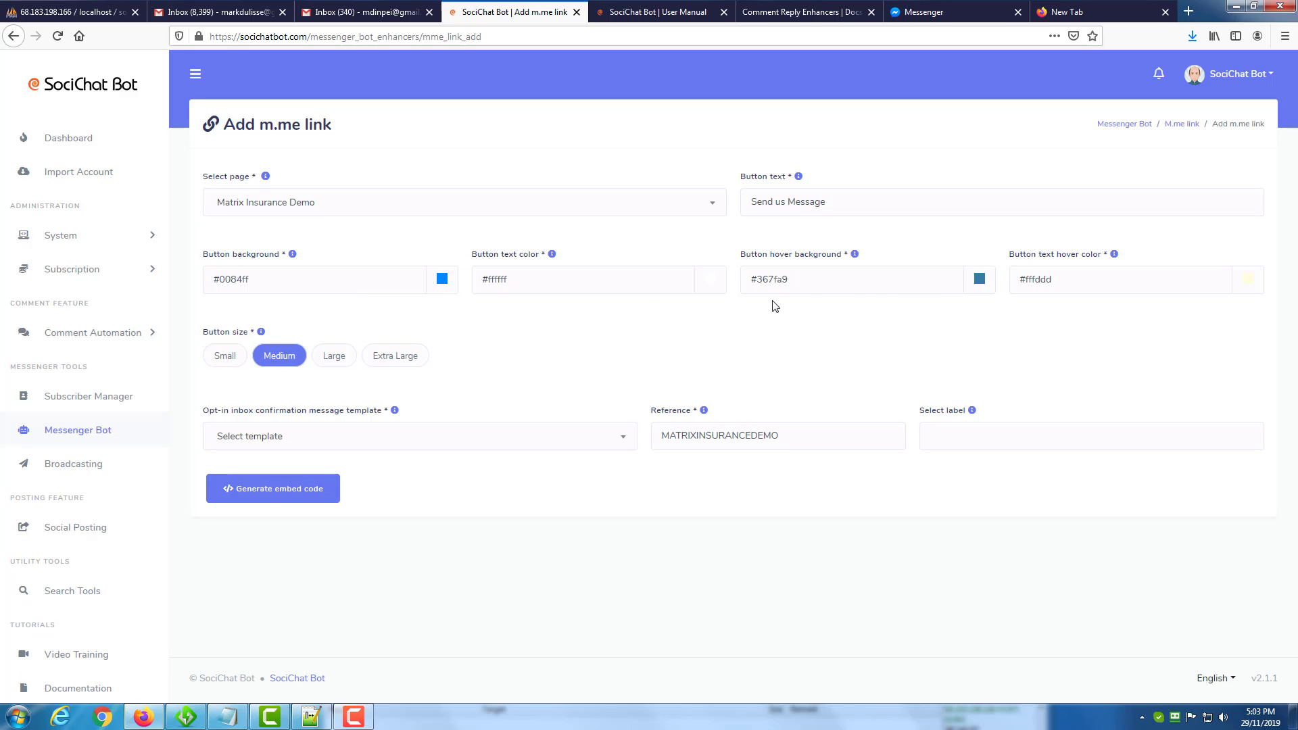
pyautogui.click(1070, 282)
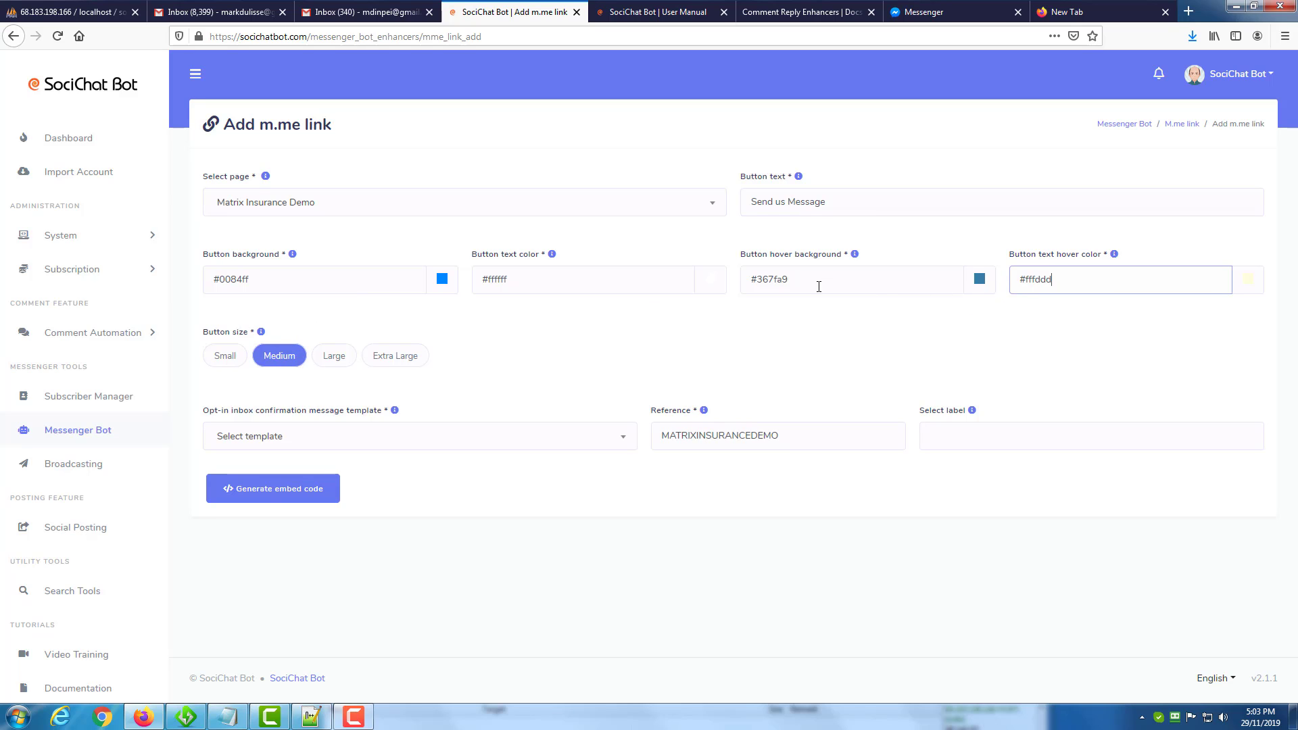
pyautogui.click(978, 284)
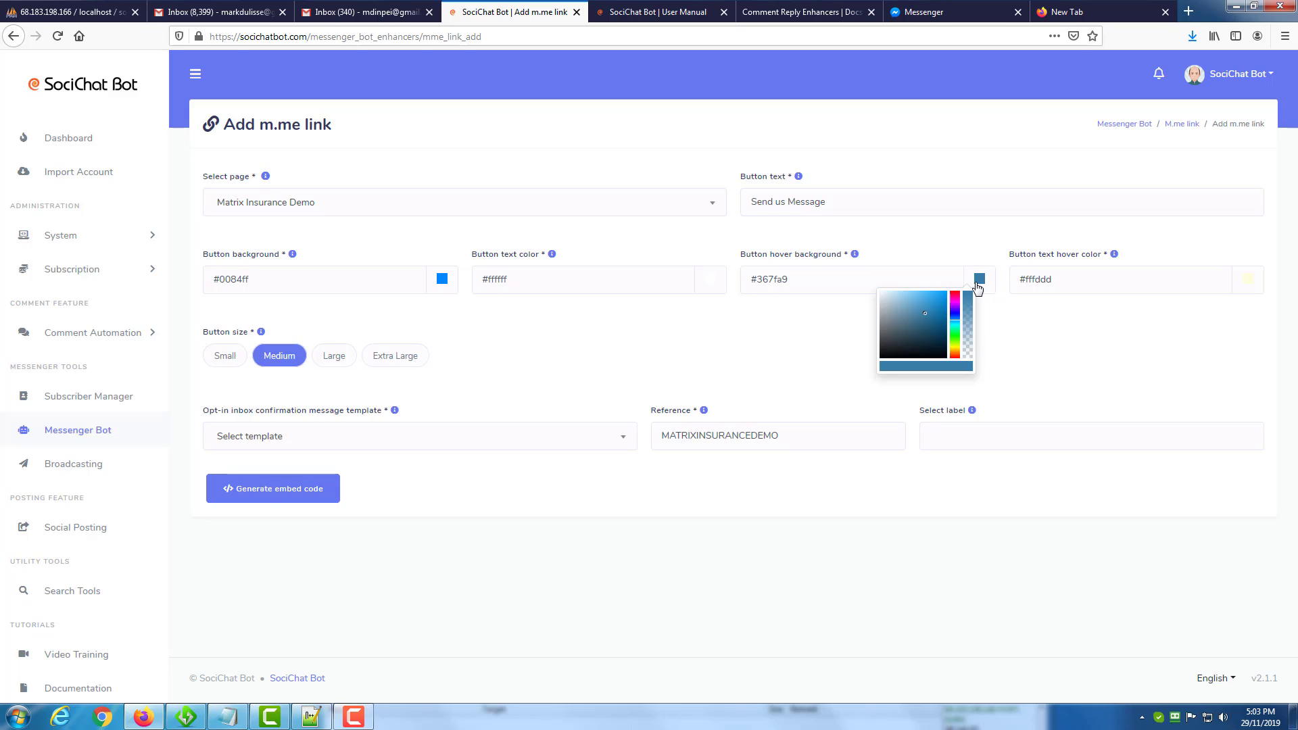
pyautogui.click(709, 281)
pyautogui.click(574, 335)
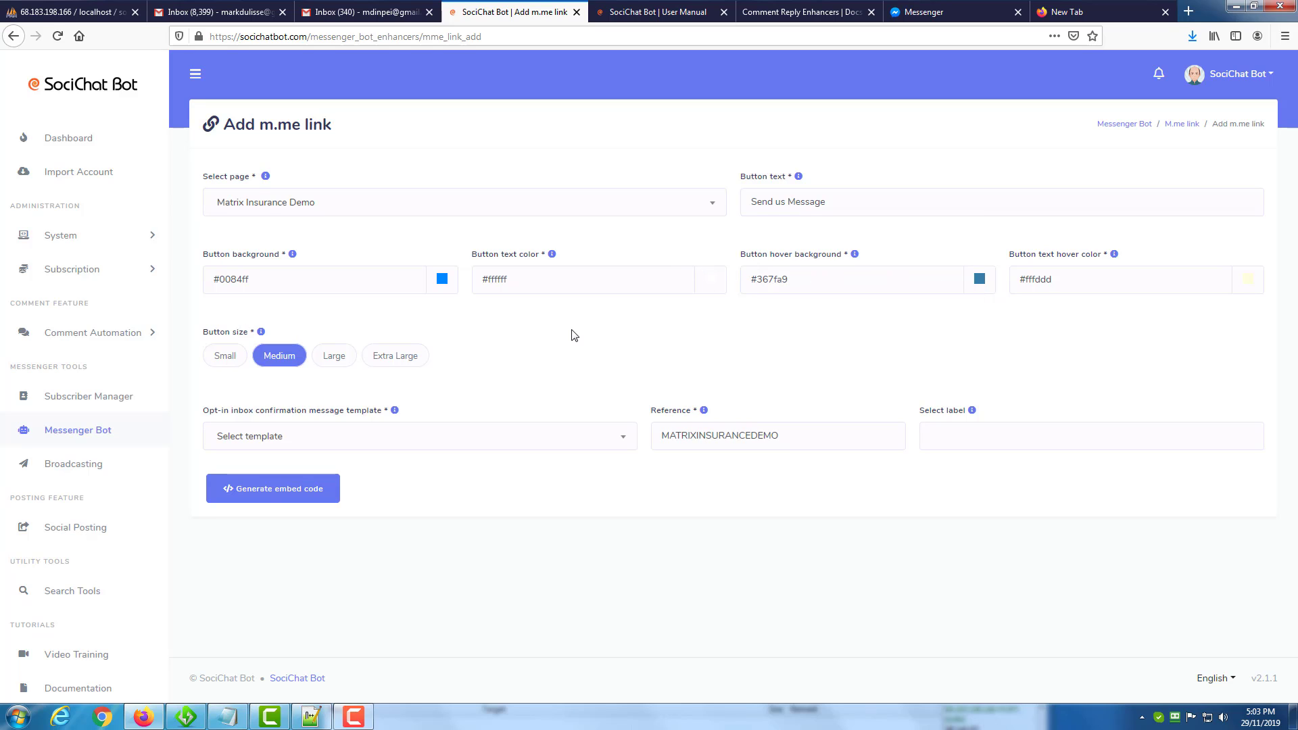
# Set the reference to 3, leave the label empty, and choose Sample: M.Me Link [melink-sample] as the opt-in inbox confirmation message template.
pyautogui.hotkey('ctrl', 'a')
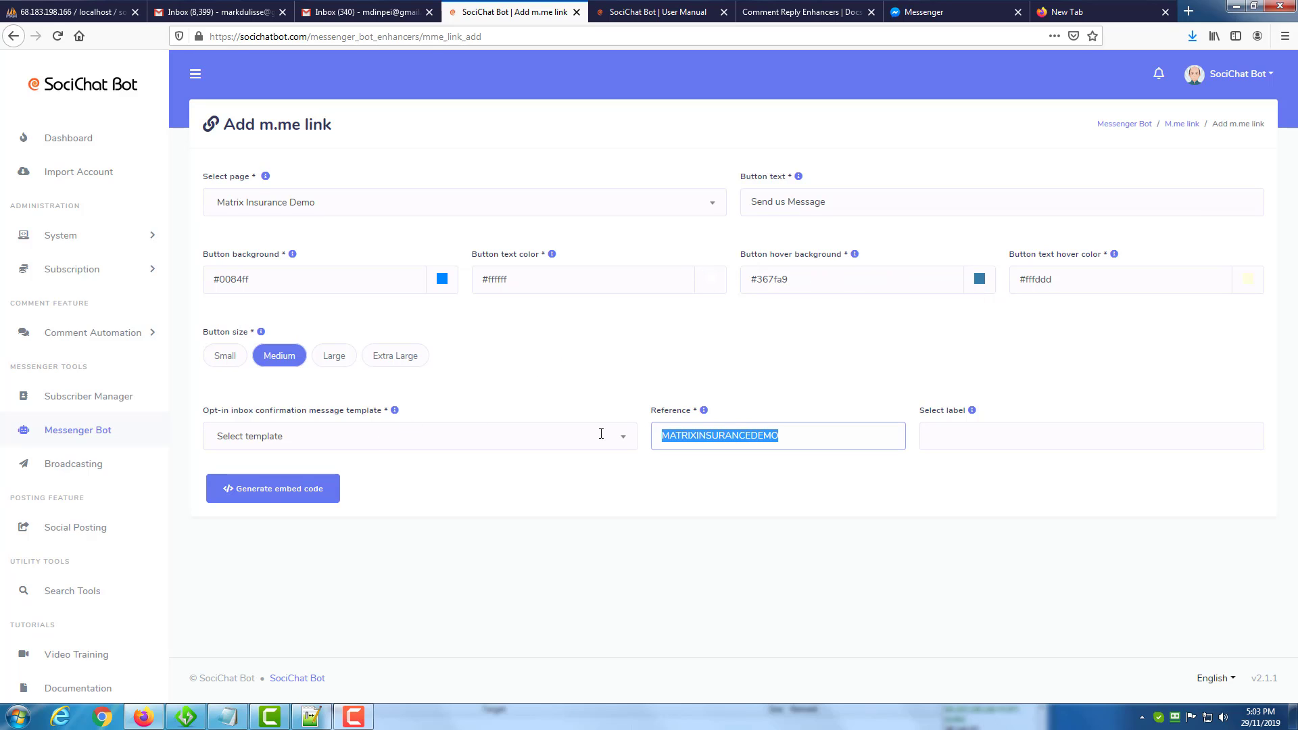
pyautogui.write('3')
pyautogui.click(1001, 440)
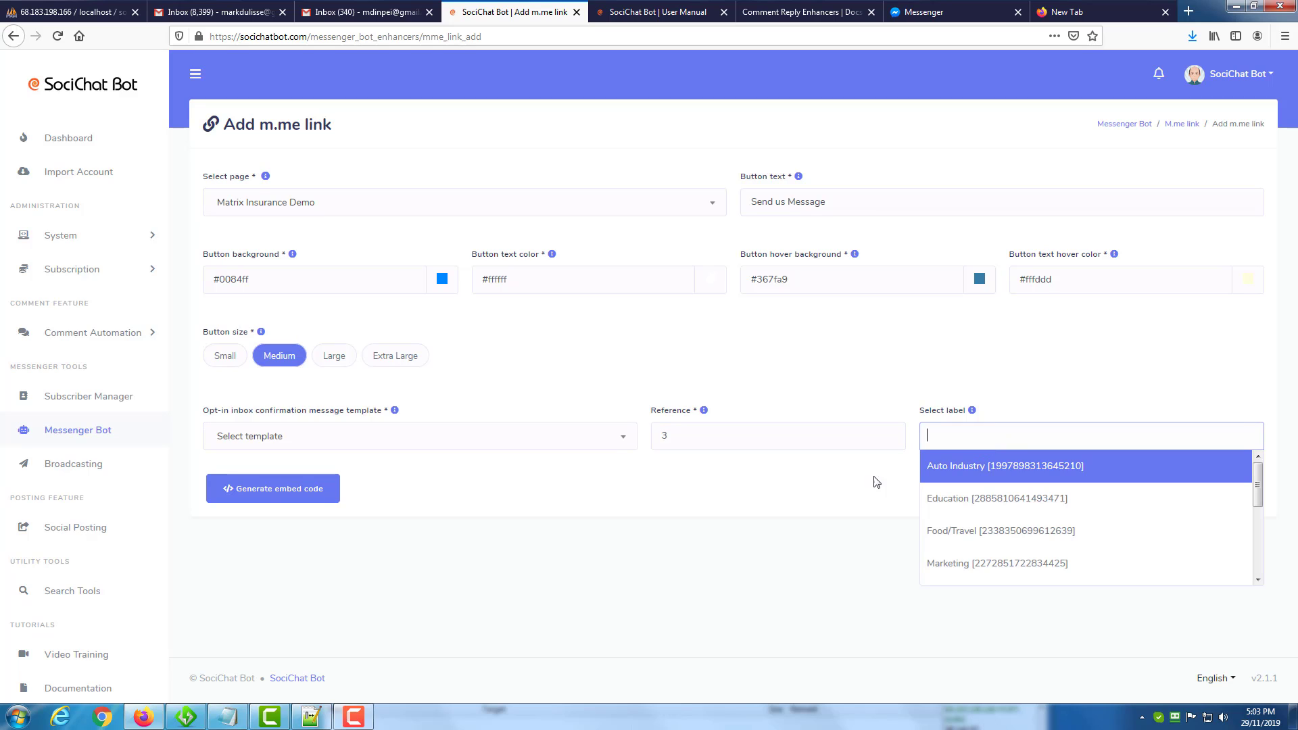
pyautogui.click(734, 494)
pyautogui.click(494, 450)
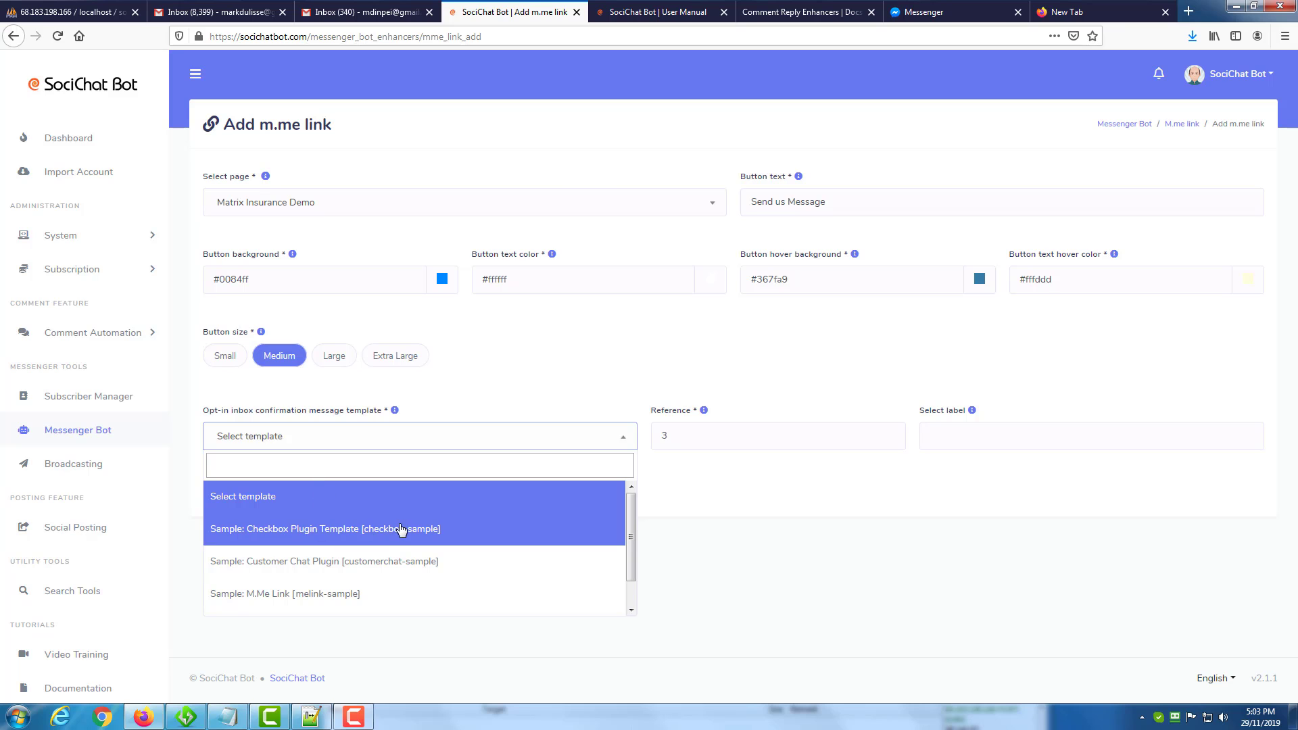
pyautogui.click(344, 593)
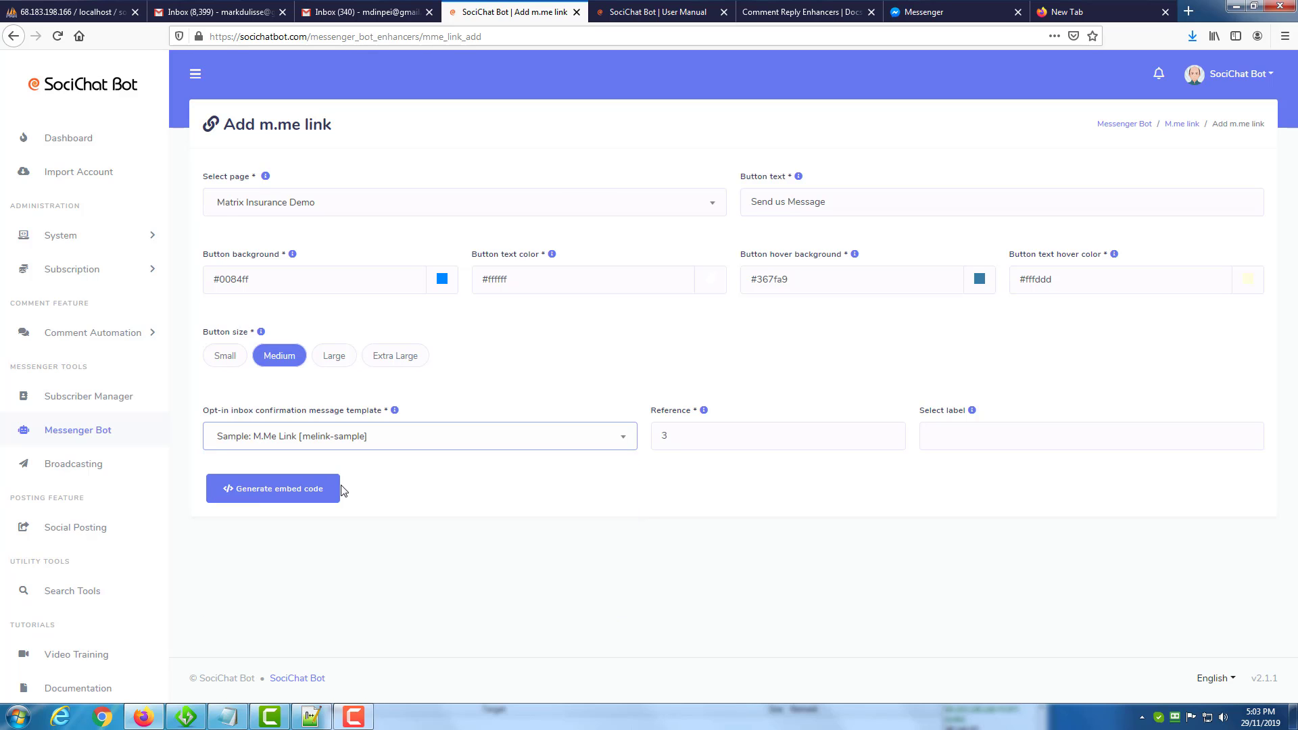
# Generate the M.me plugin and copy its embed code.
pyautogui.click(287, 489)
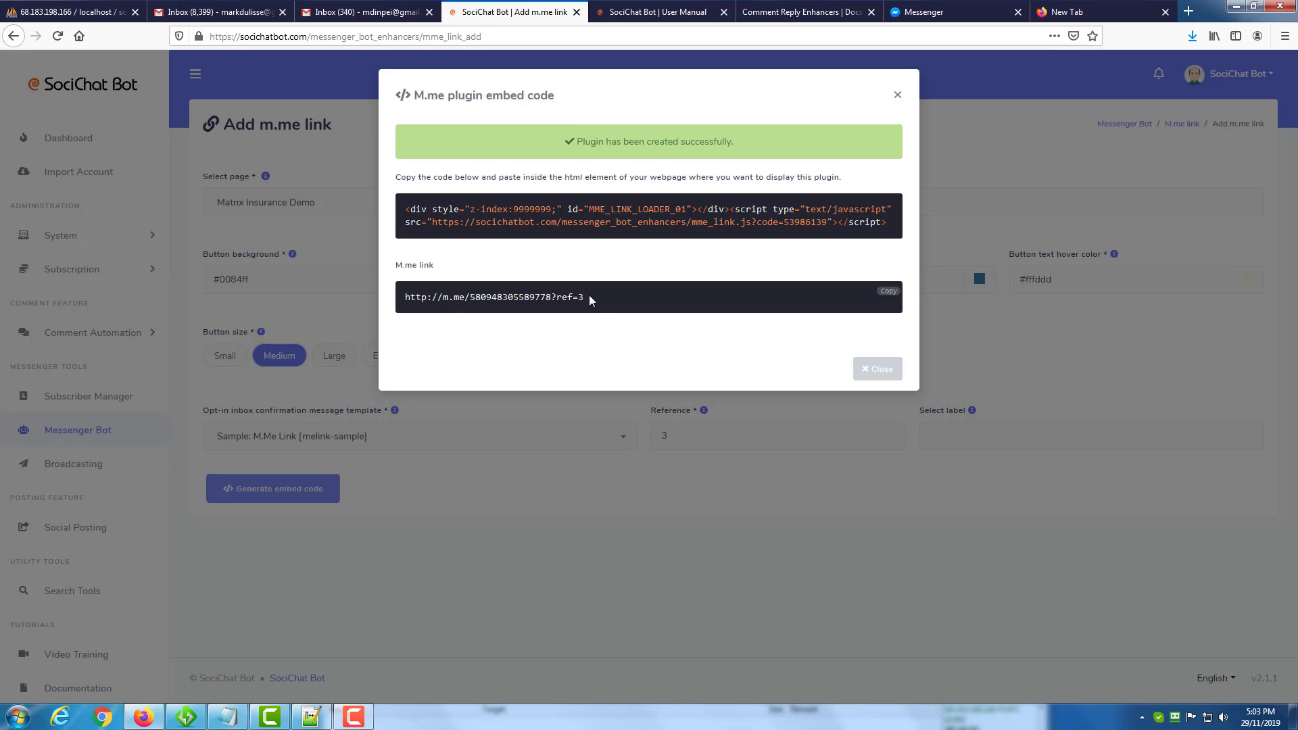
pyautogui.moveTo(586, 297); pyautogui.dragTo(409, 297)
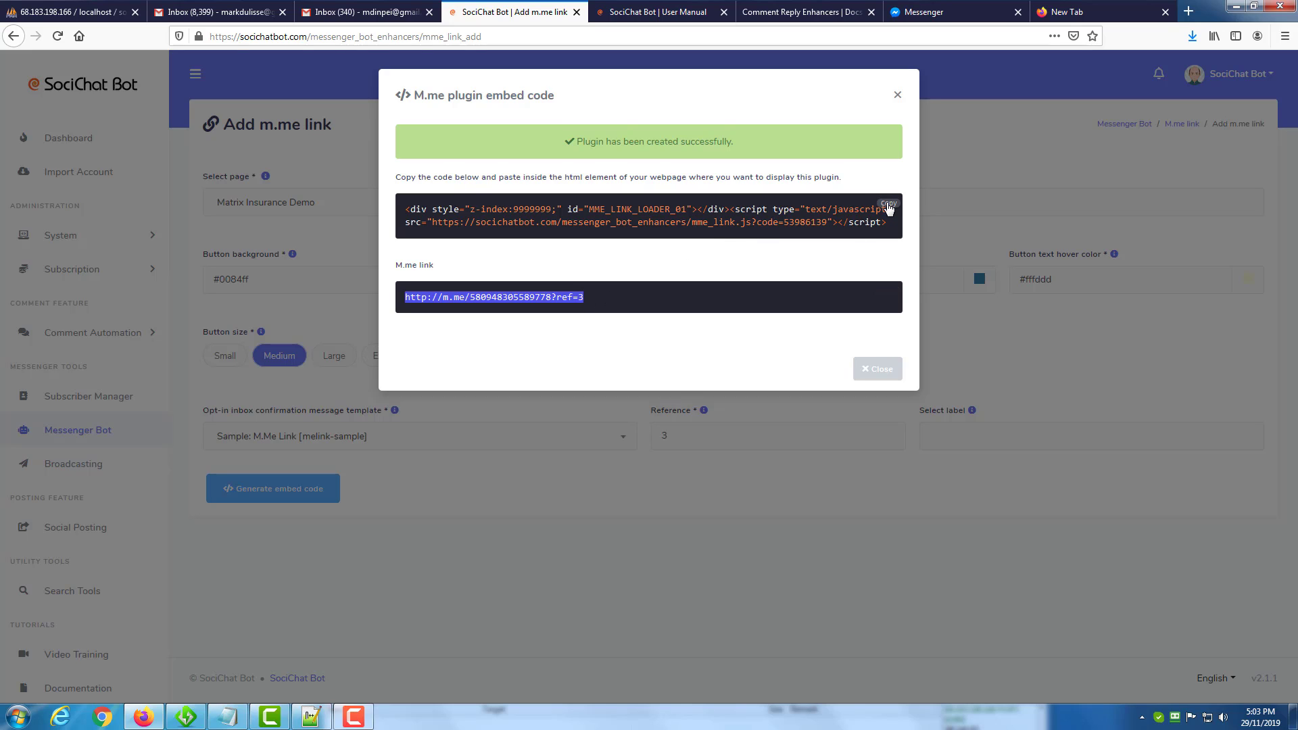
pyautogui.click(887, 205)
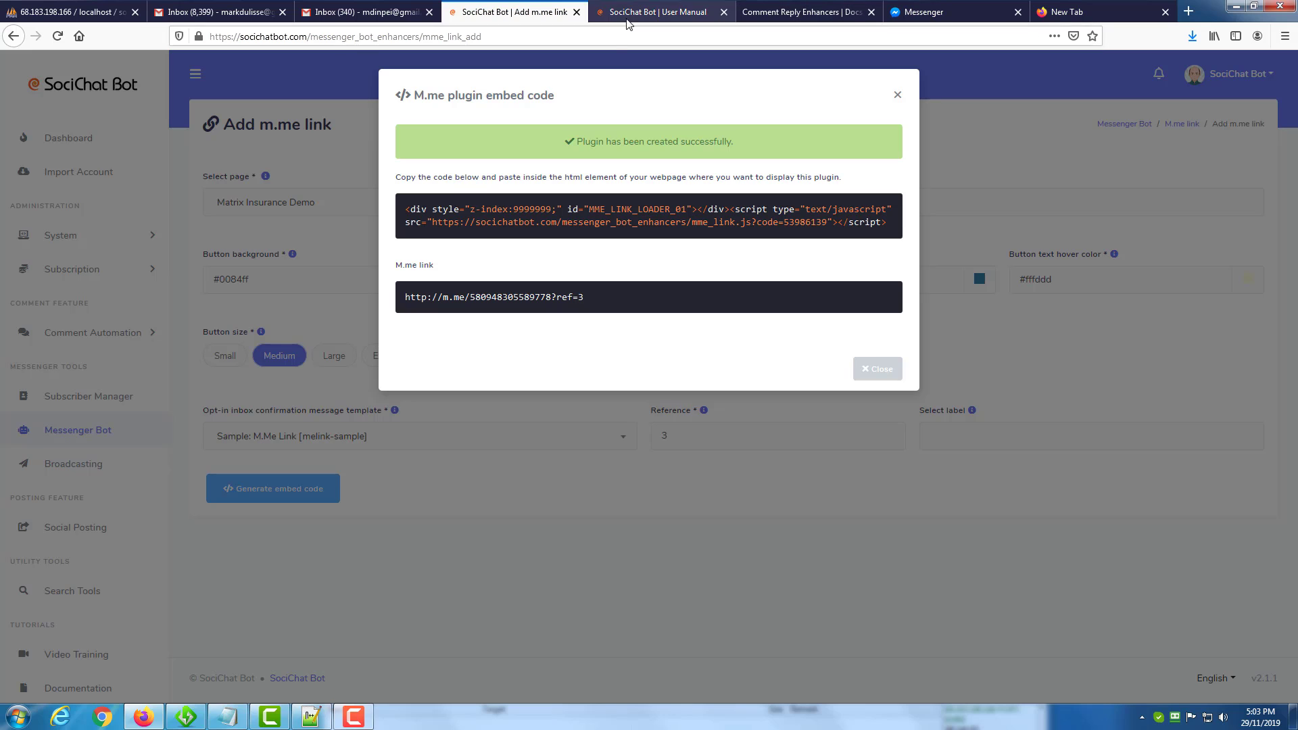
# Switch to Notepad++, paste the embed code below the M.Me Link heading in samples.html, and save the file.
pyautogui.click(313, 715)
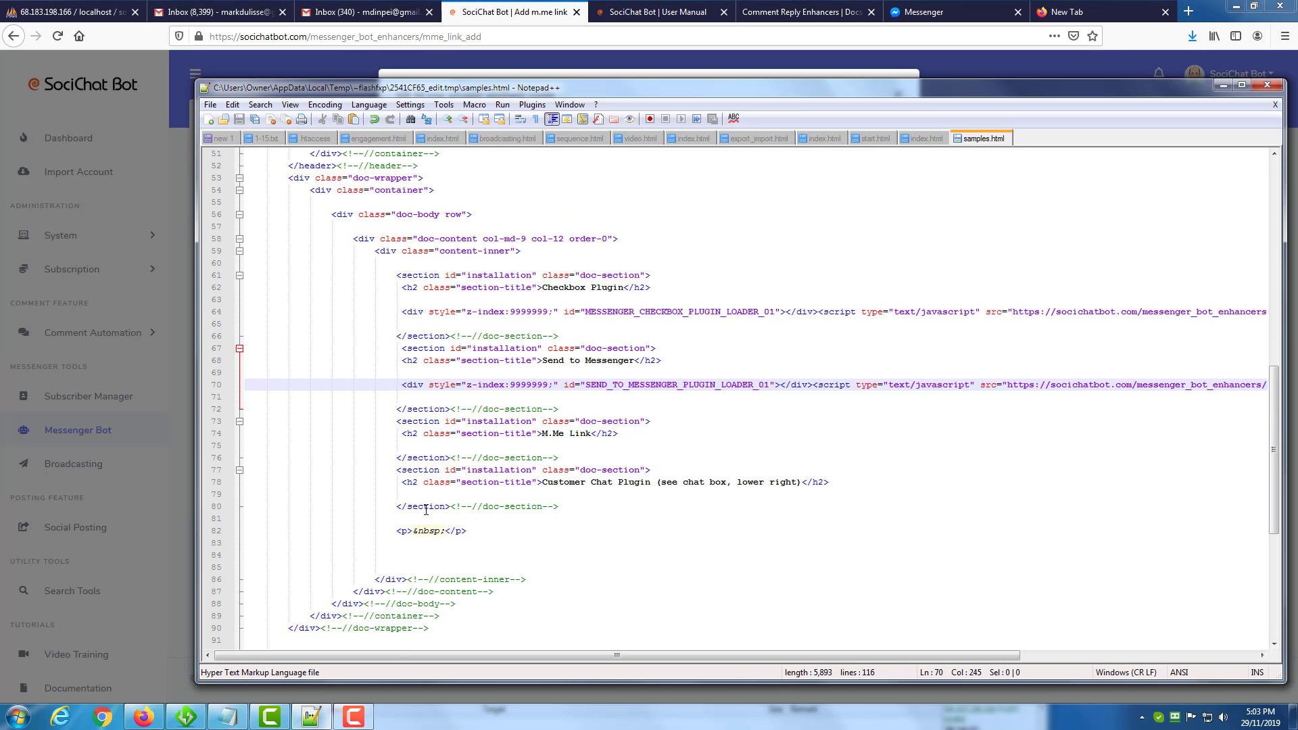
pyautogui.moveTo(550, 431); pyautogui.dragTo(574, 433)
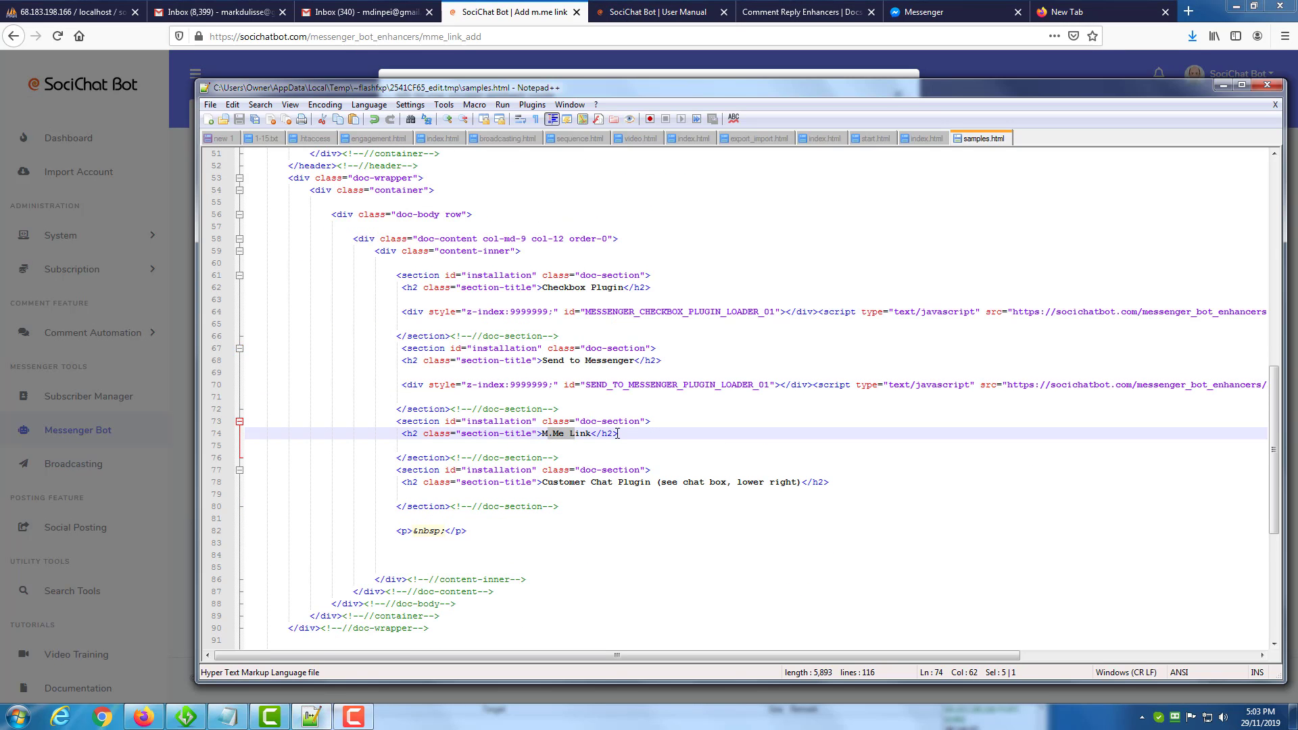
pyautogui.click(617, 433)
pyautogui.press('Return')
pyautogui.press('Return')
pyautogui.hotkey('ctrl', 'v')
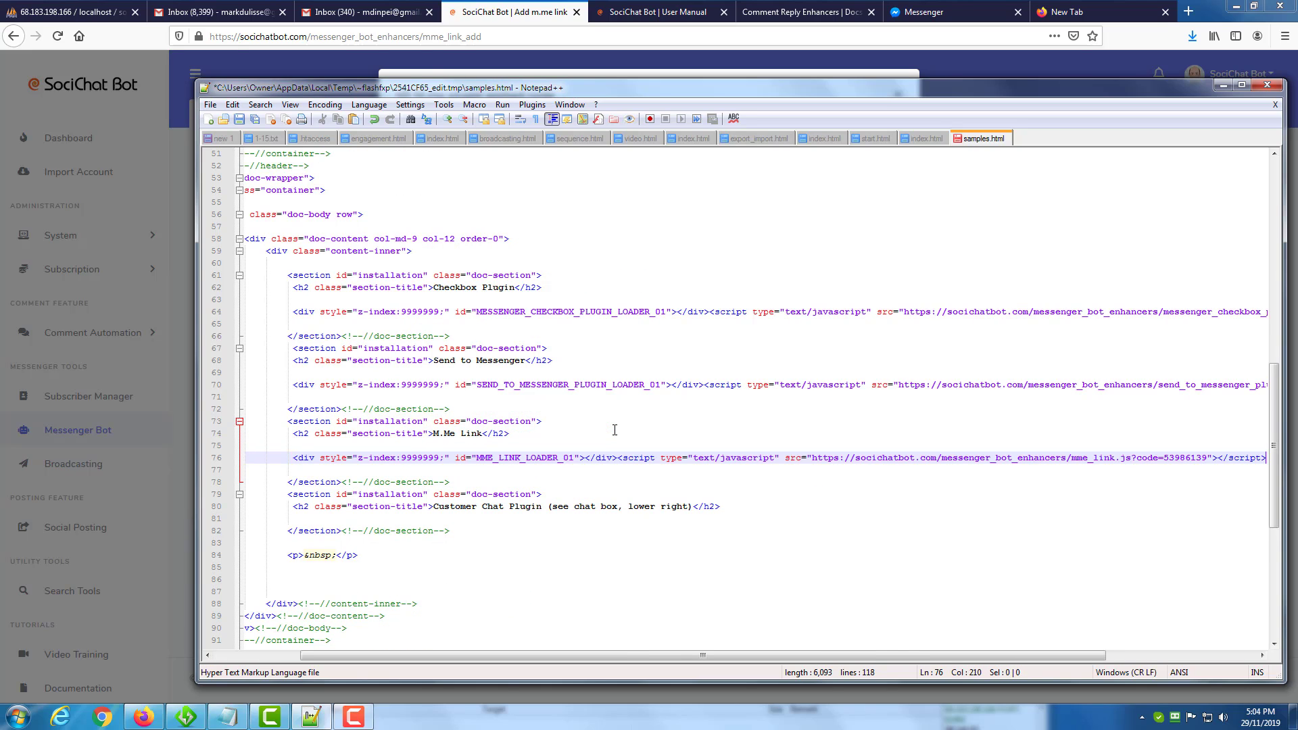
pyautogui.click(239, 120)
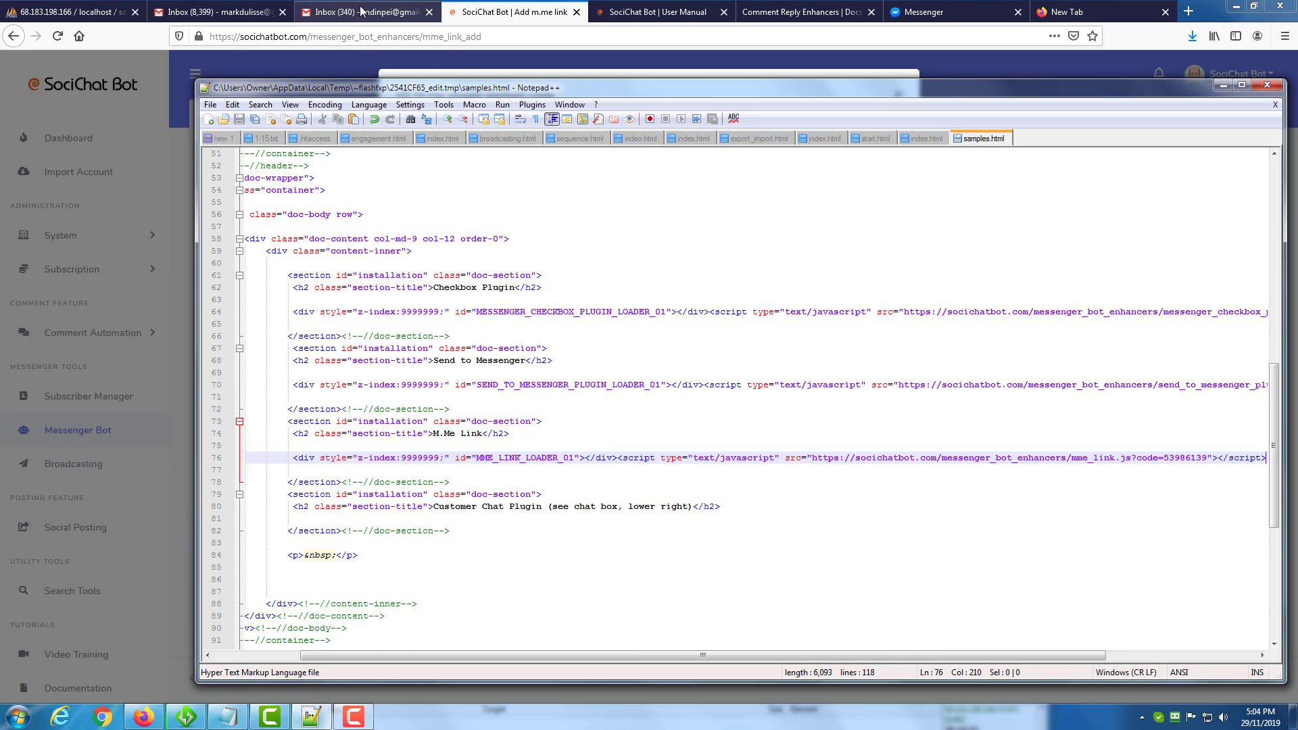
# Reload the samples page in Firefox, follow the Send us Message button, and check the M.Me link sample message in Messenger.
pyautogui.click(769, 14)
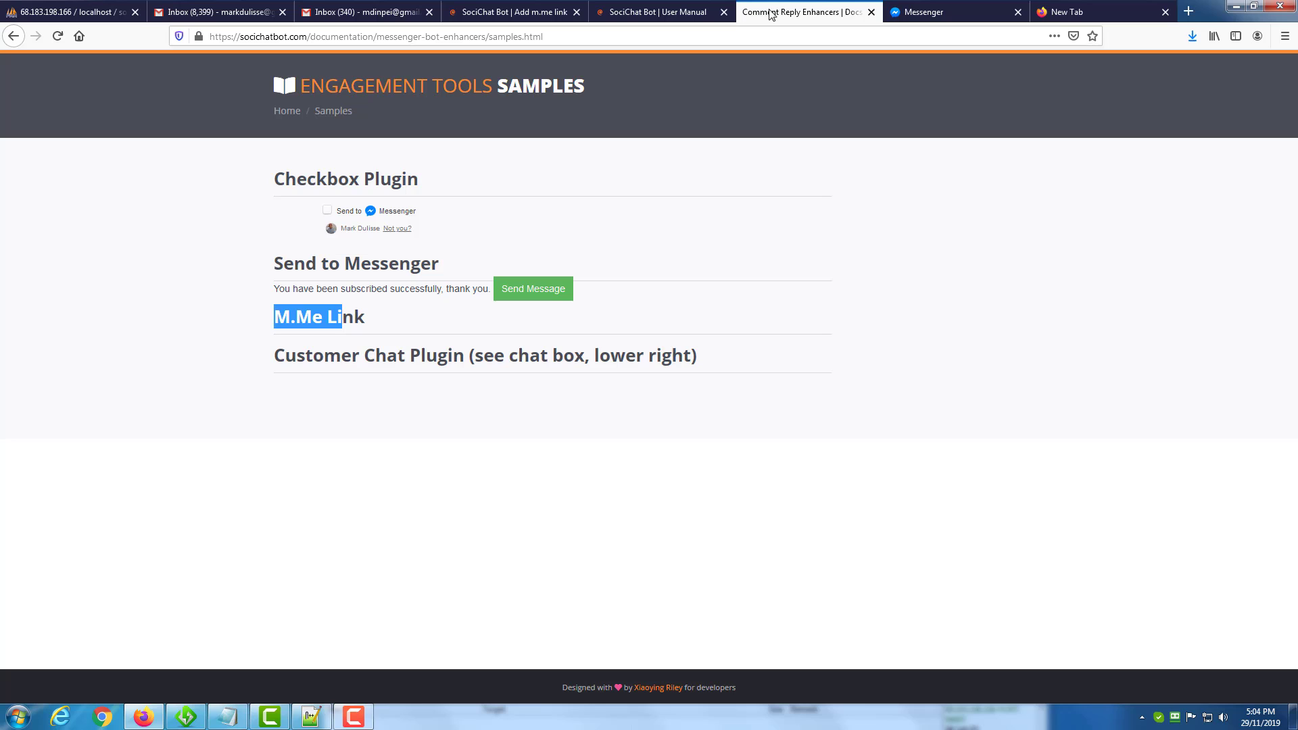
pyautogui.click(112, 103)
pyautogui.click(57, 37)
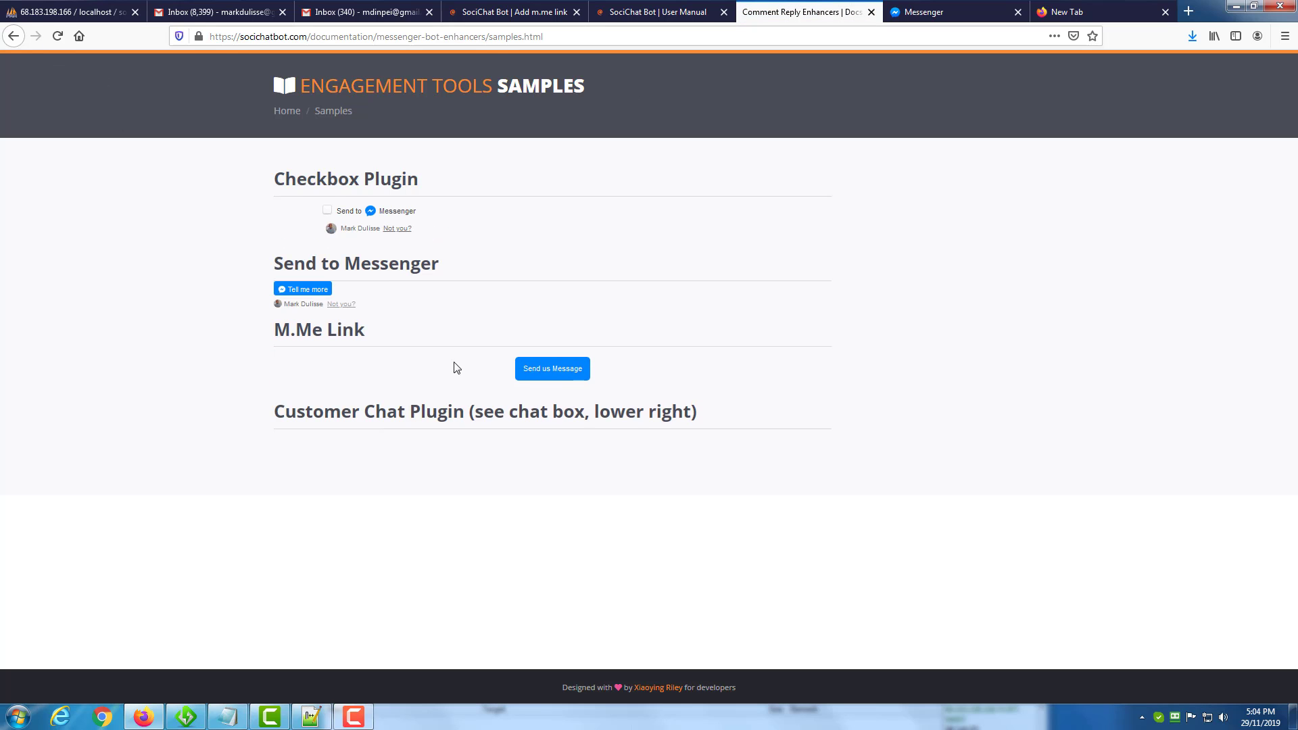
pyautogui.click(556, 370)
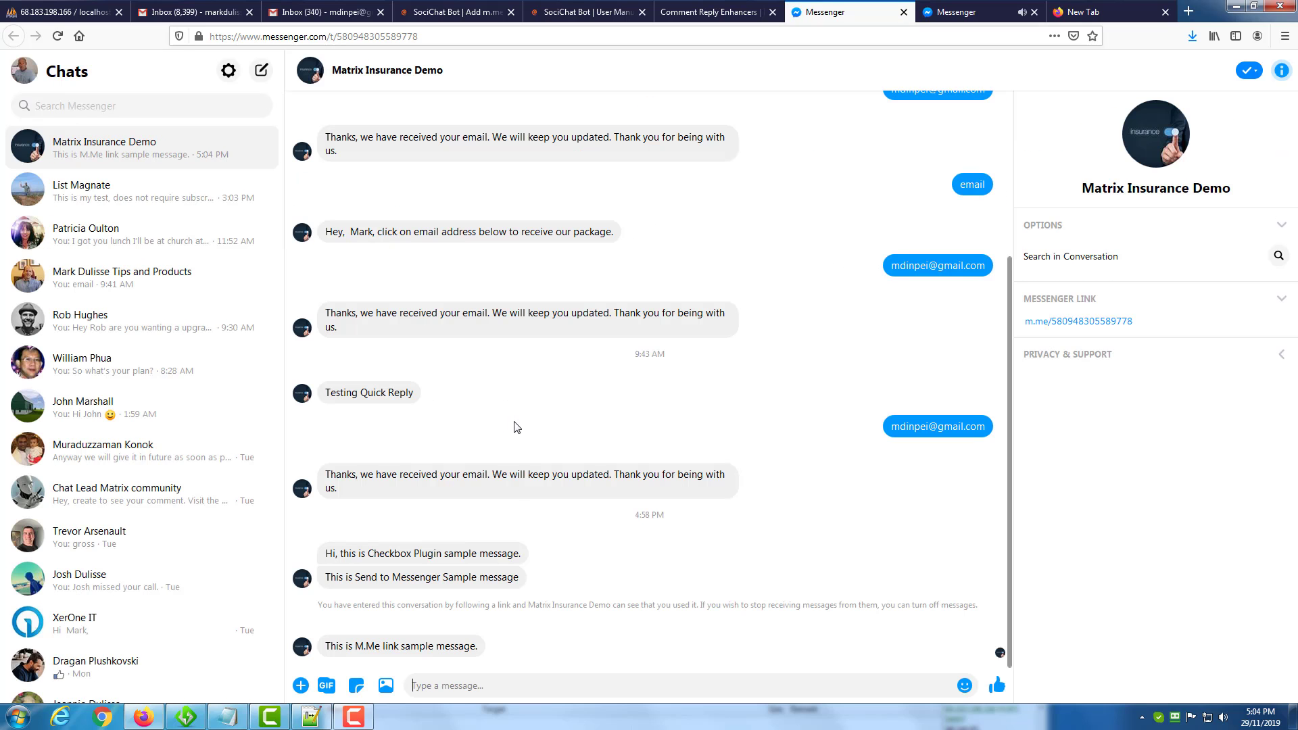
pyautogui.moveTo(345, 646); pyautogui.dragTo(458, 648)
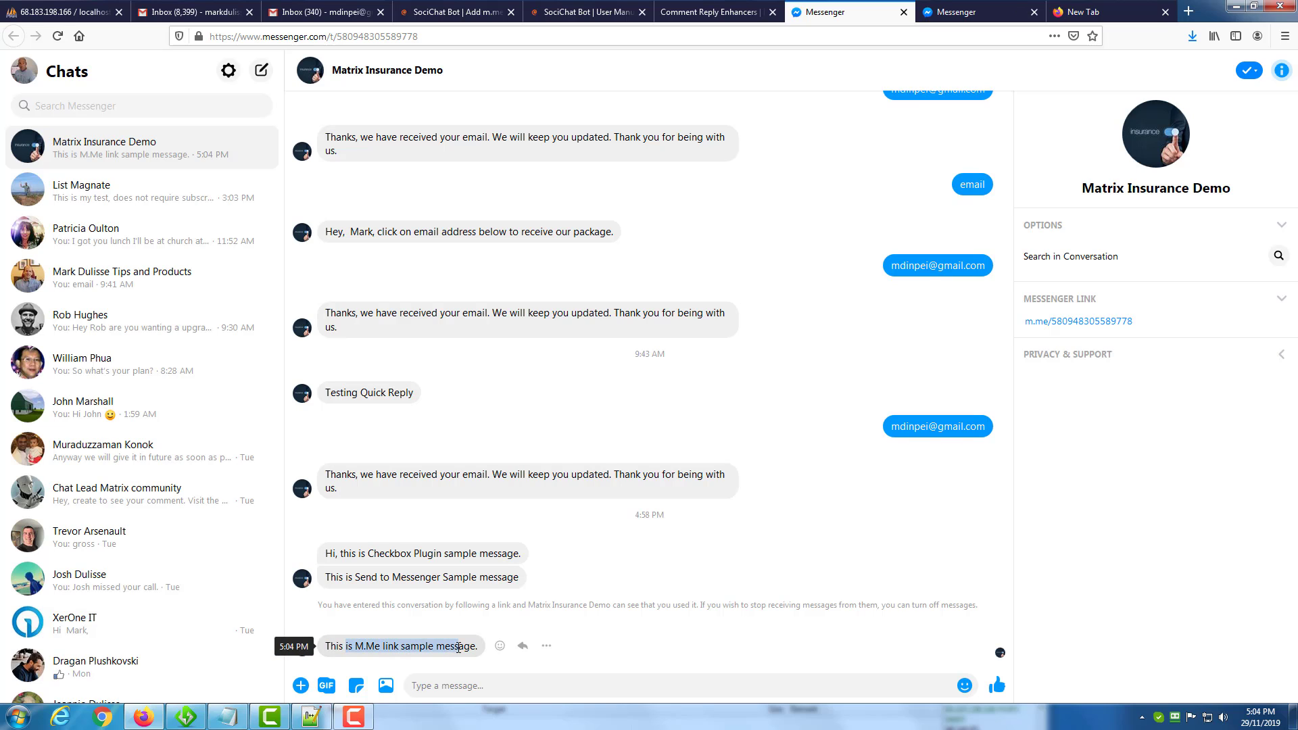
# Go back to SociChat Bot, close the M.me plugin embed code, and display the M.me link plugin list.
pyautogui.click(695, 18)
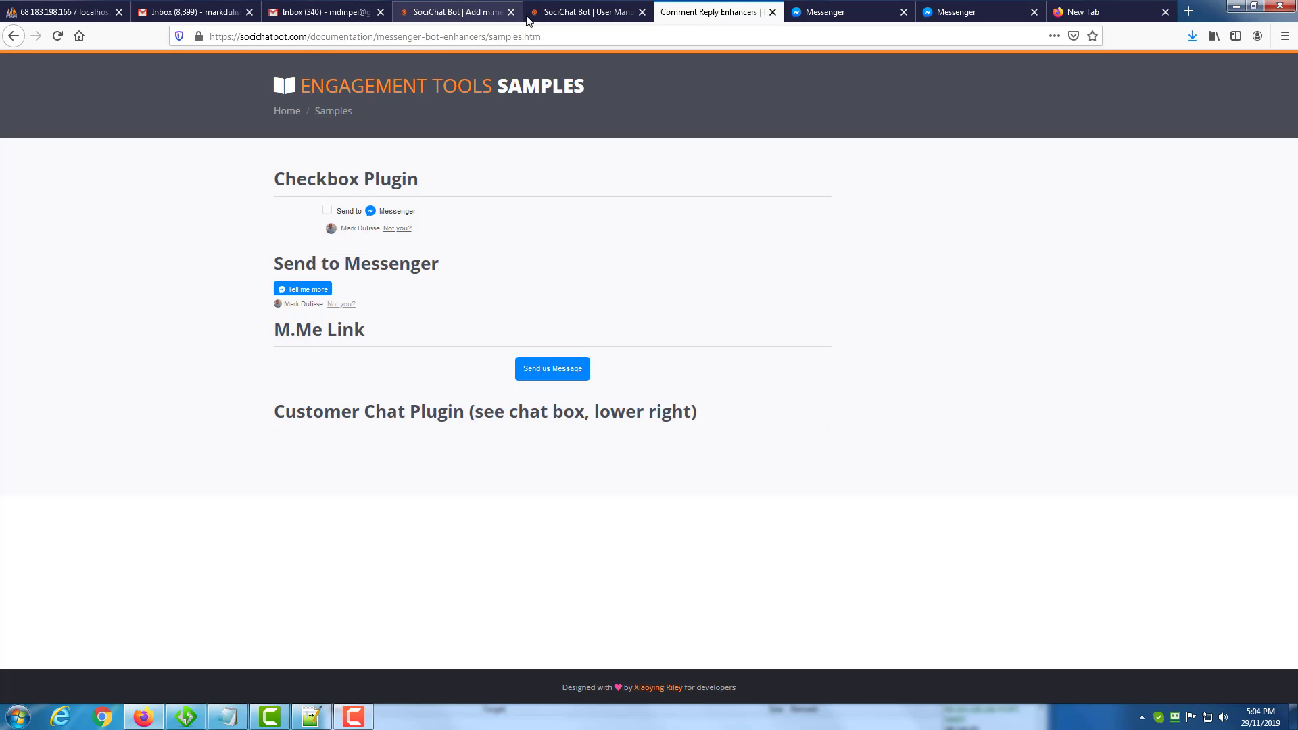
pyautogui.click(468, 16)
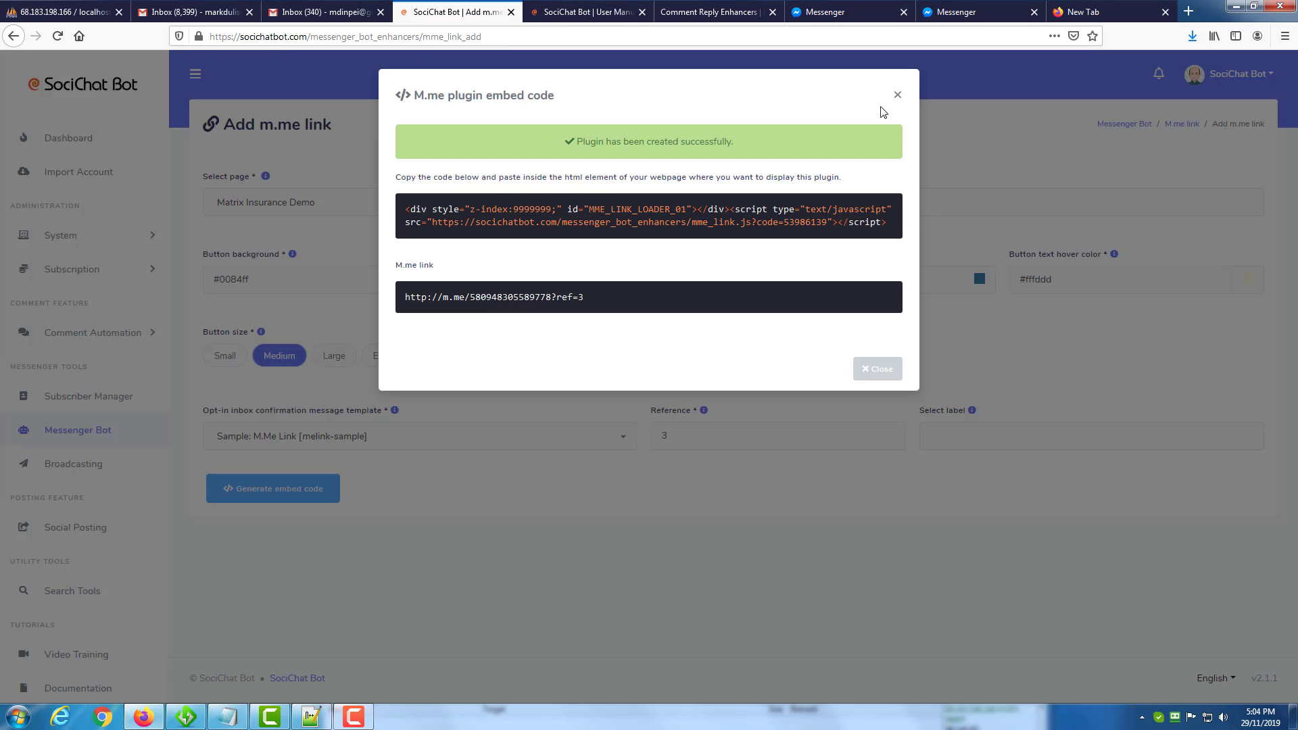
pyautogui.click(896, 95)
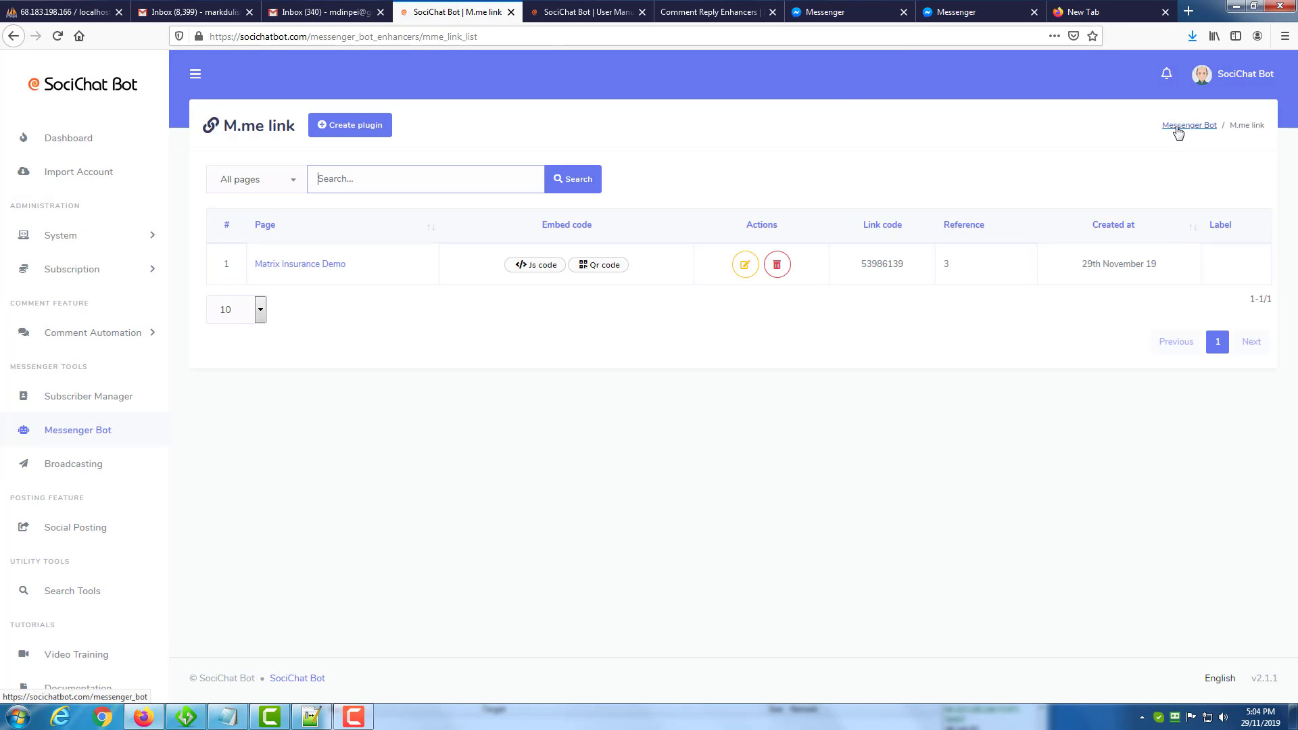
pyautogui.click(1176, 130)
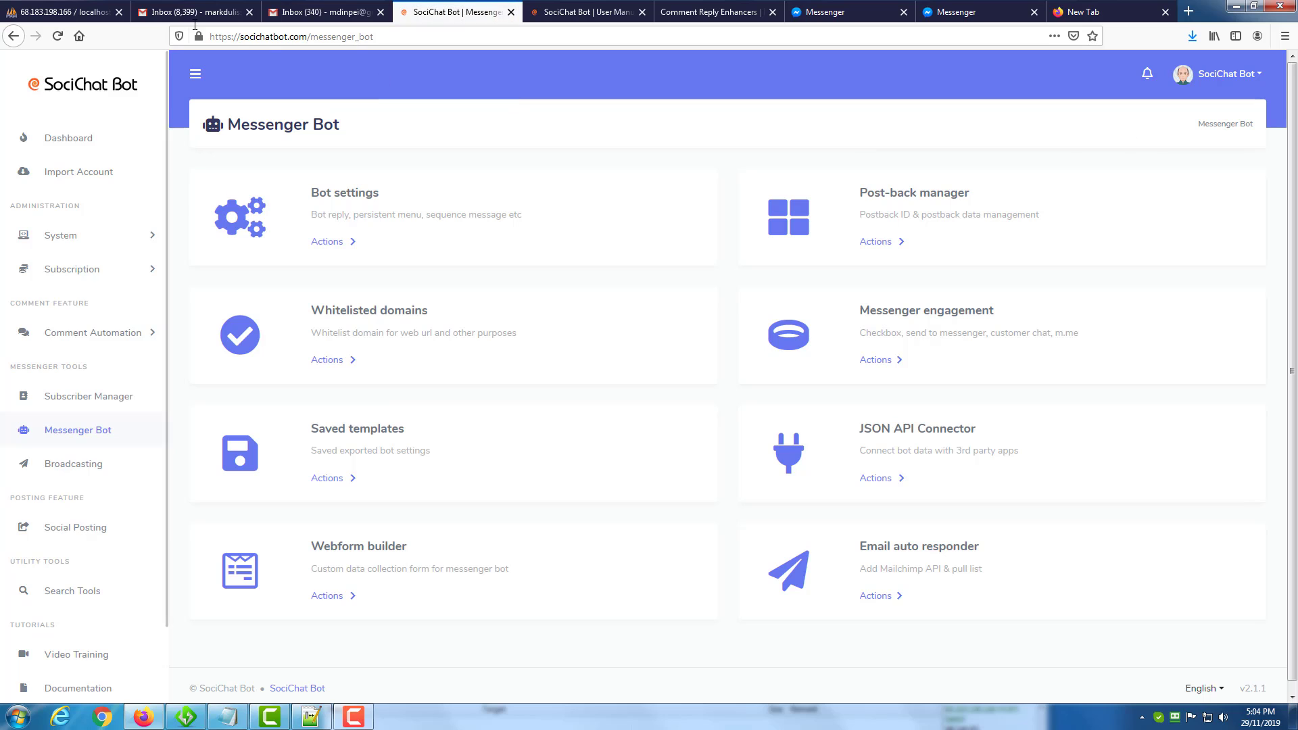
pyautogui.click(13, 36)
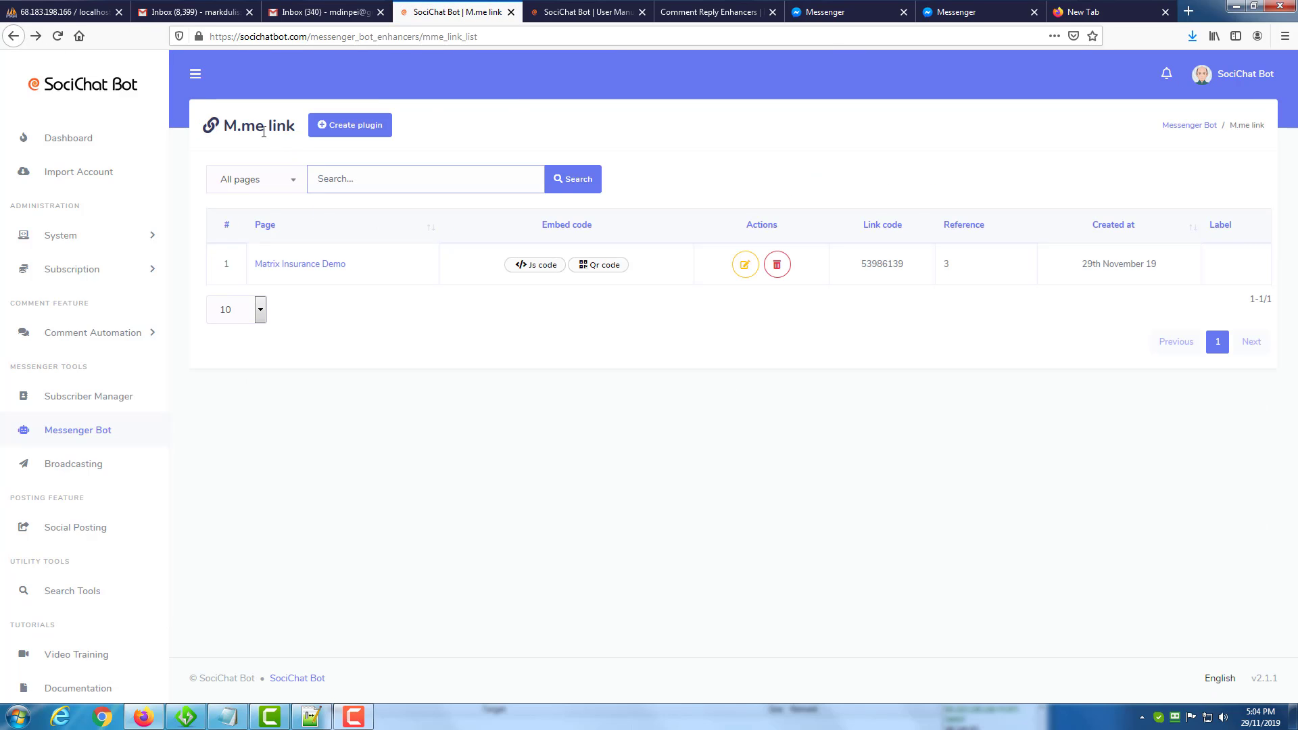
# View the QR code and the embed code of the Matrix Insurance Demo M.me link plugin.
pyautogui.click(600, 268)
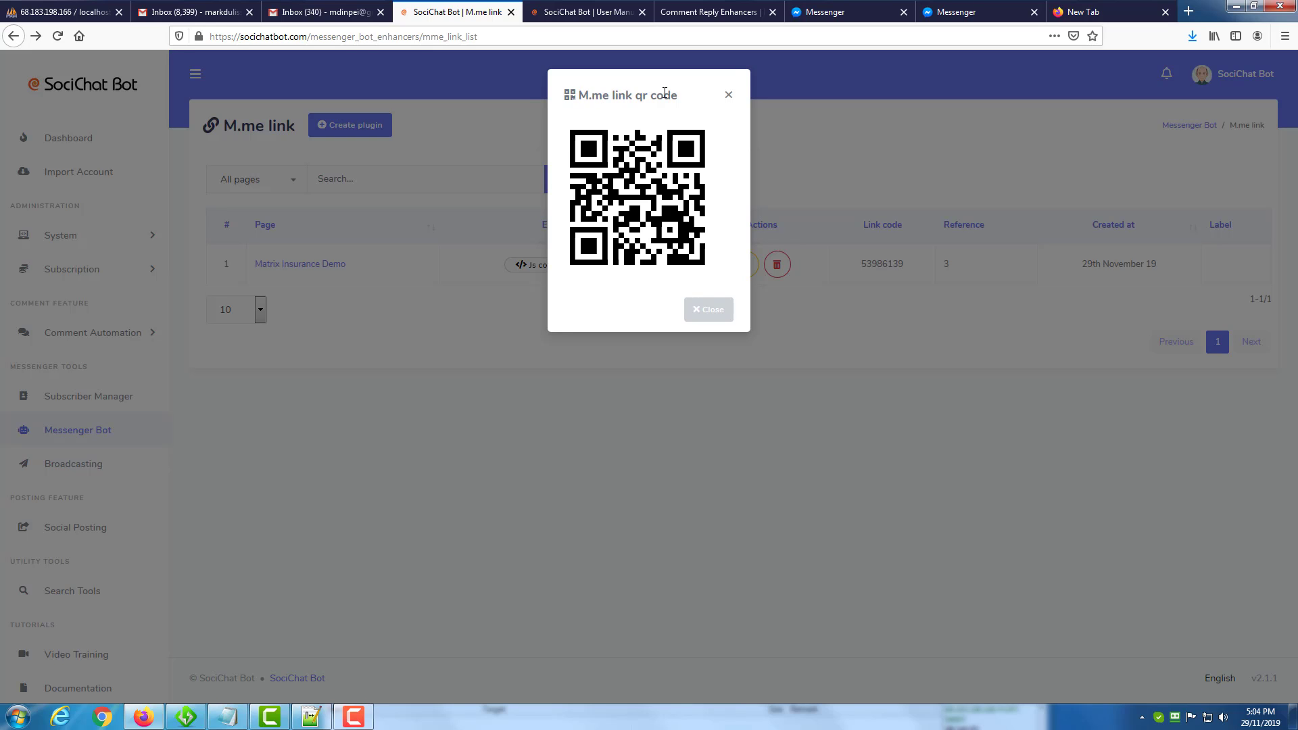
pyautogui.click(728, 95)
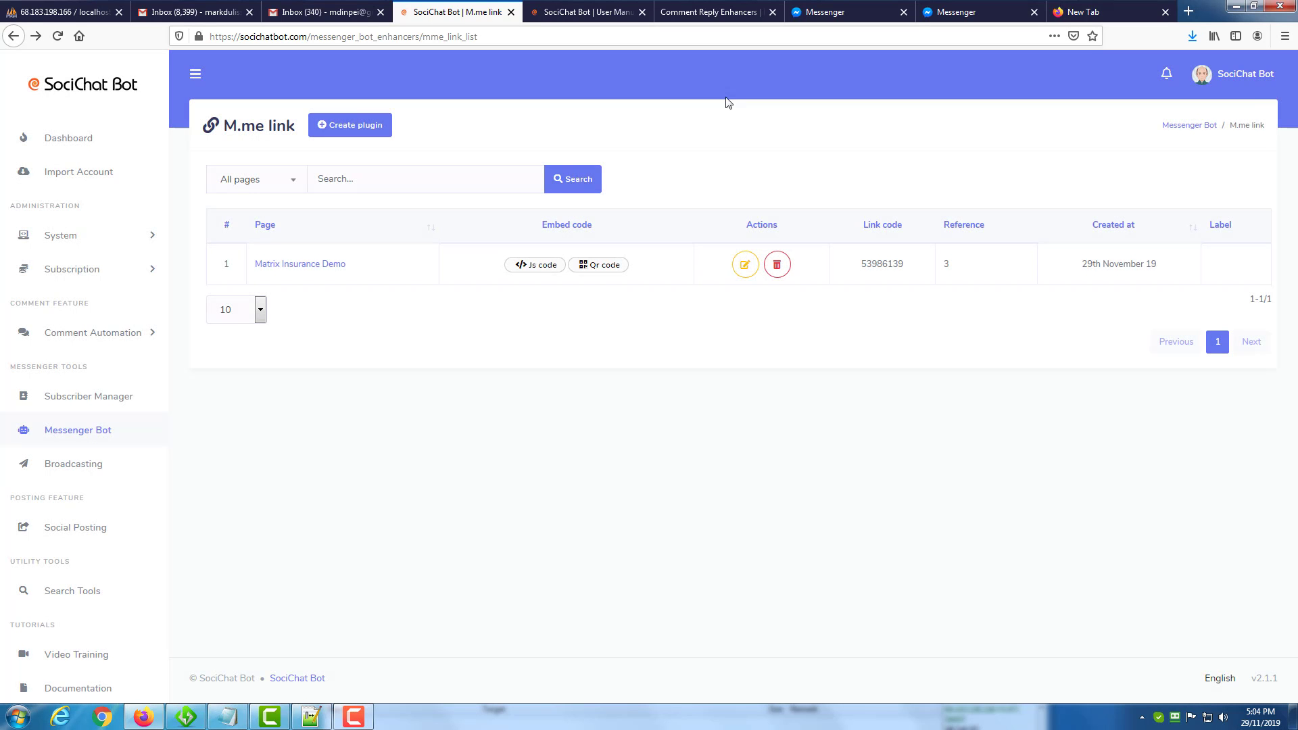
pyautogui.click(556, 270)
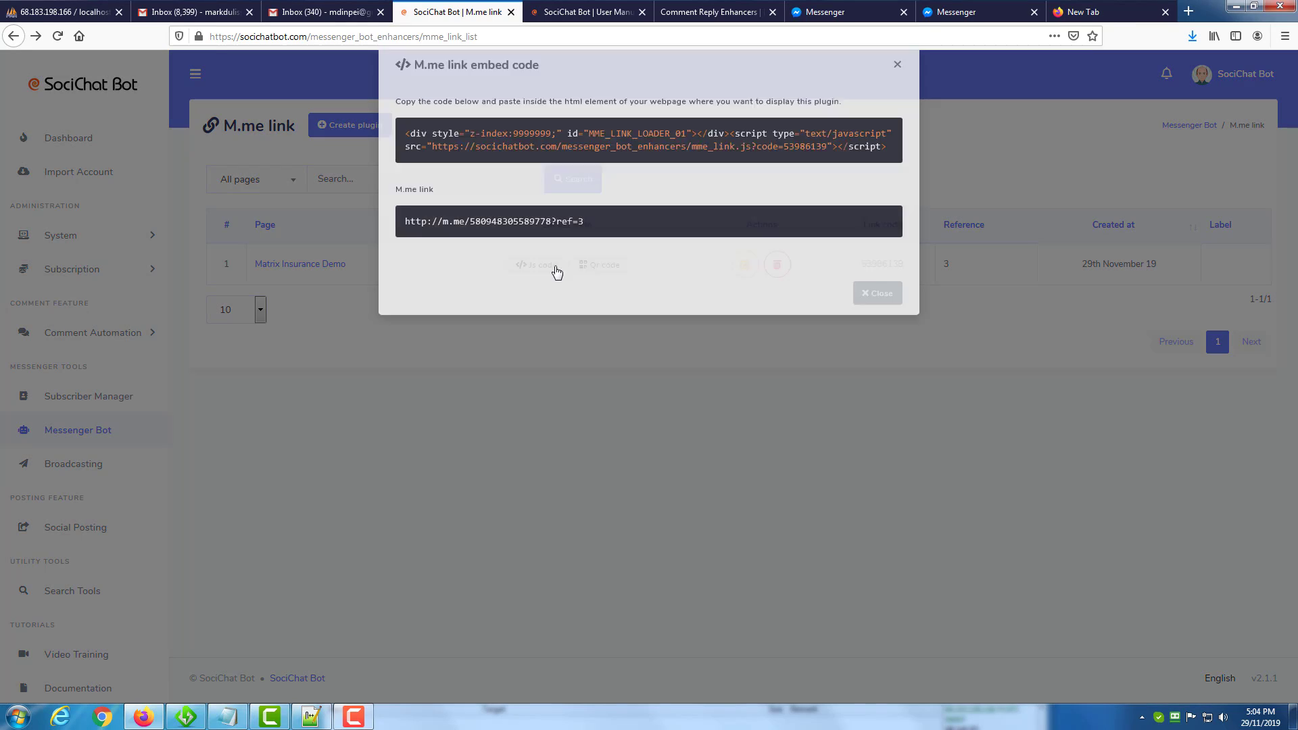
pyautogui.click(902, 98)
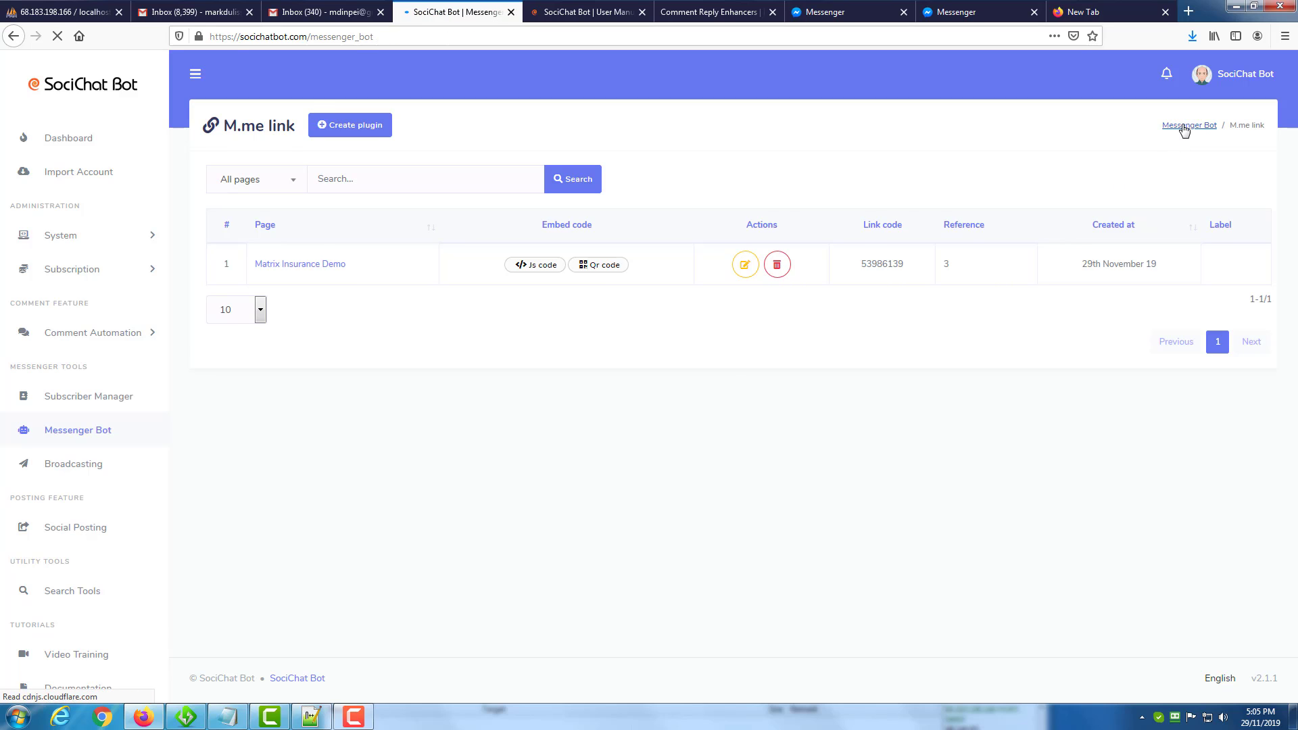
pyautogui.click(876, 361)
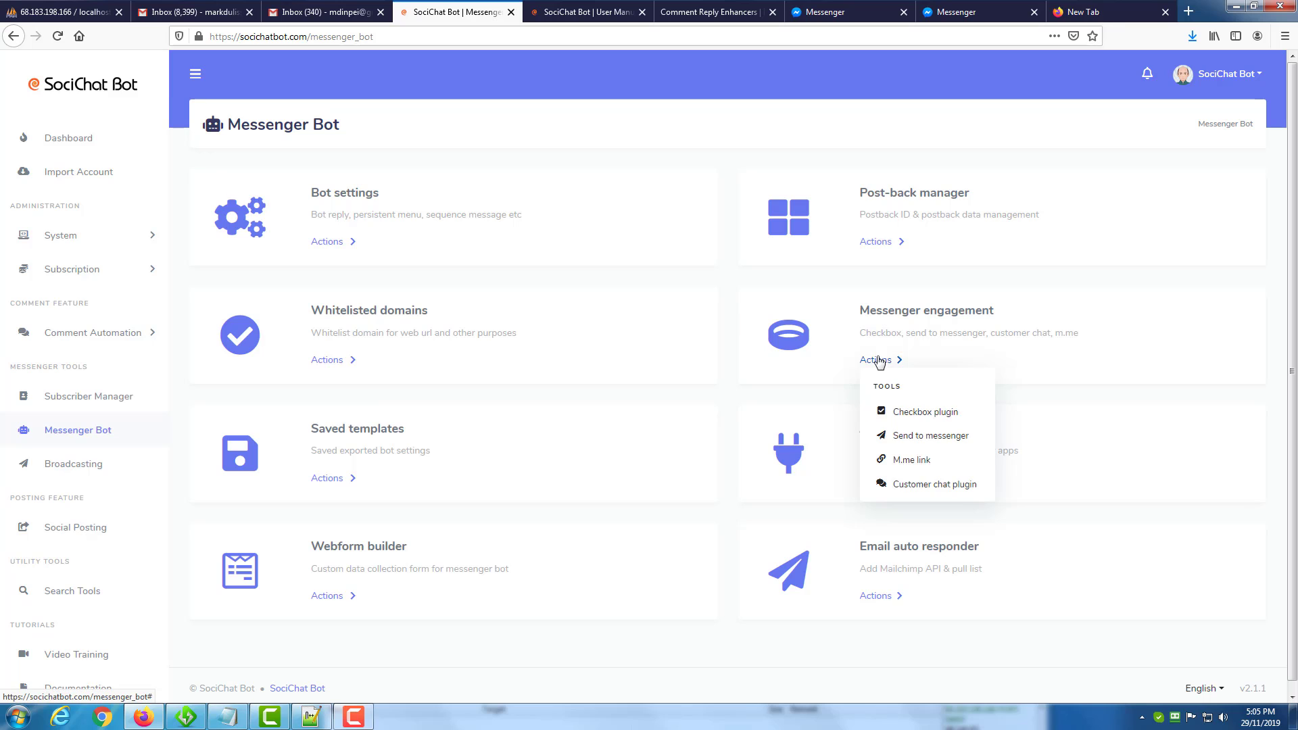
pyautogui.click(913, 485)
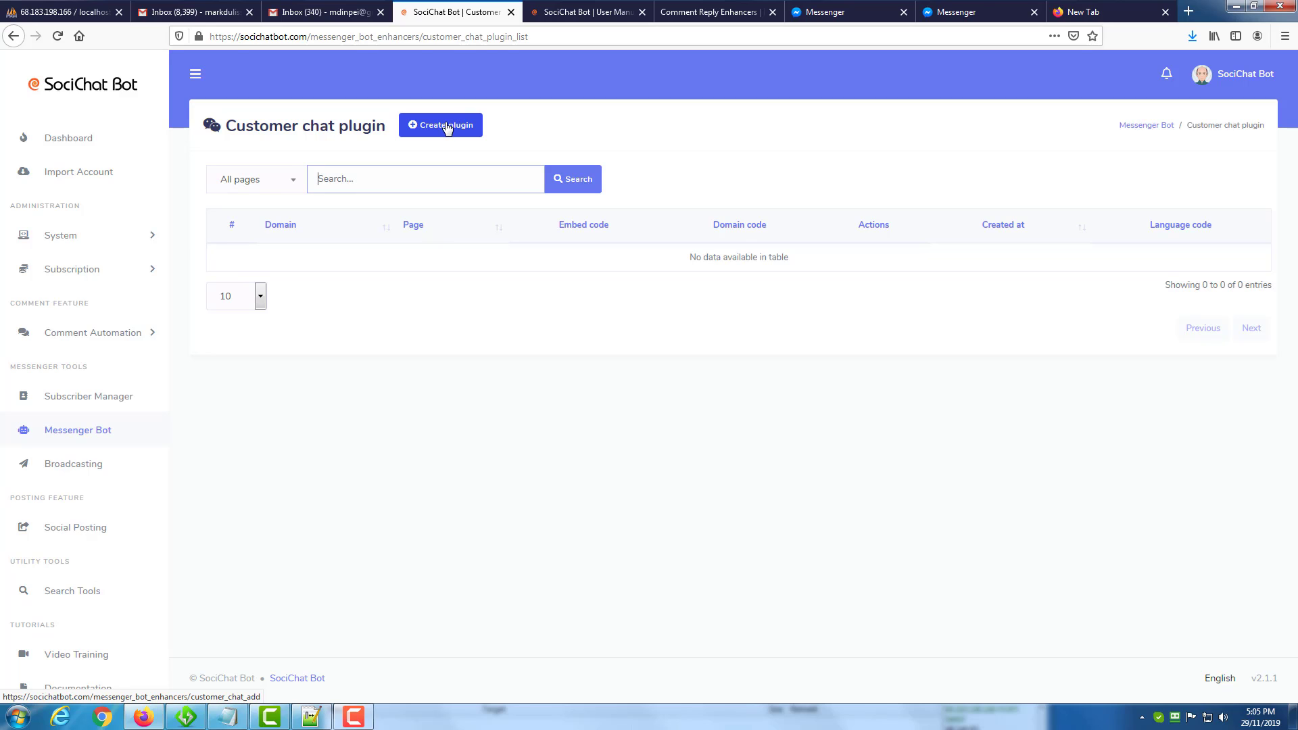
pyautogui.click(446, 127)
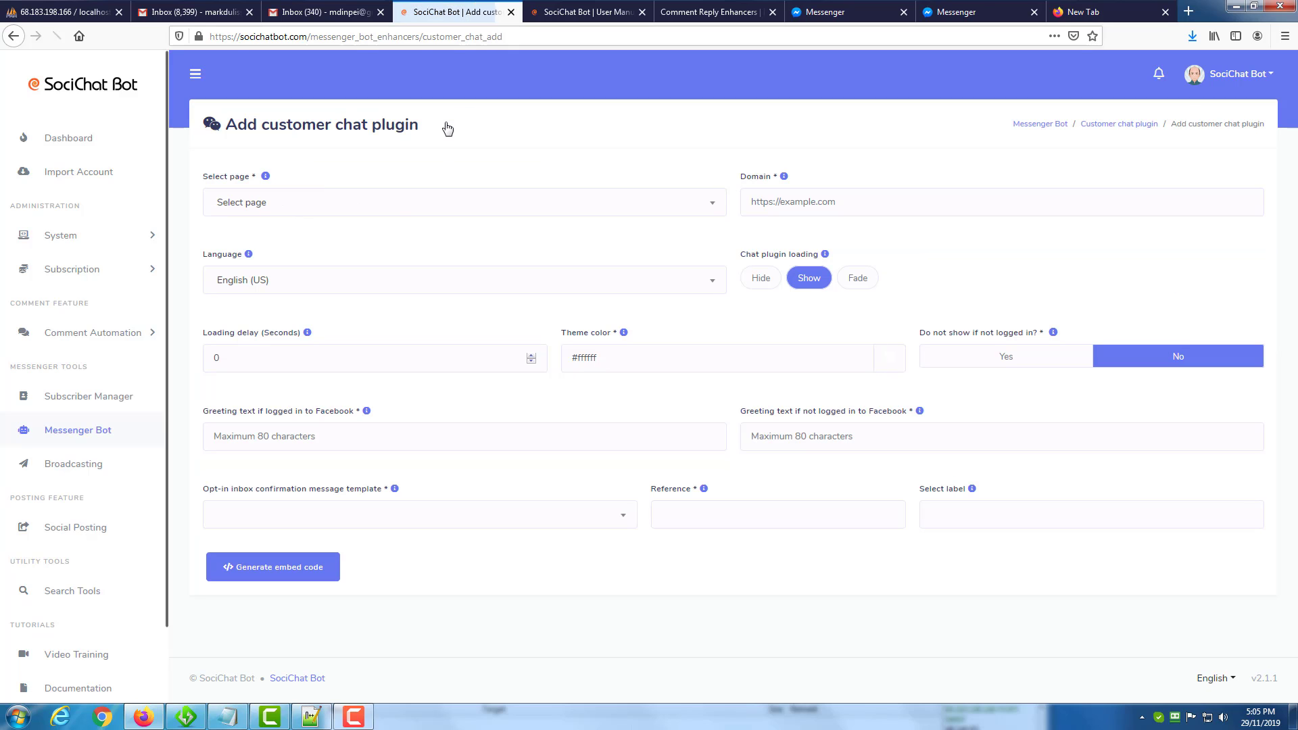
pyautogui.click(403, 202)
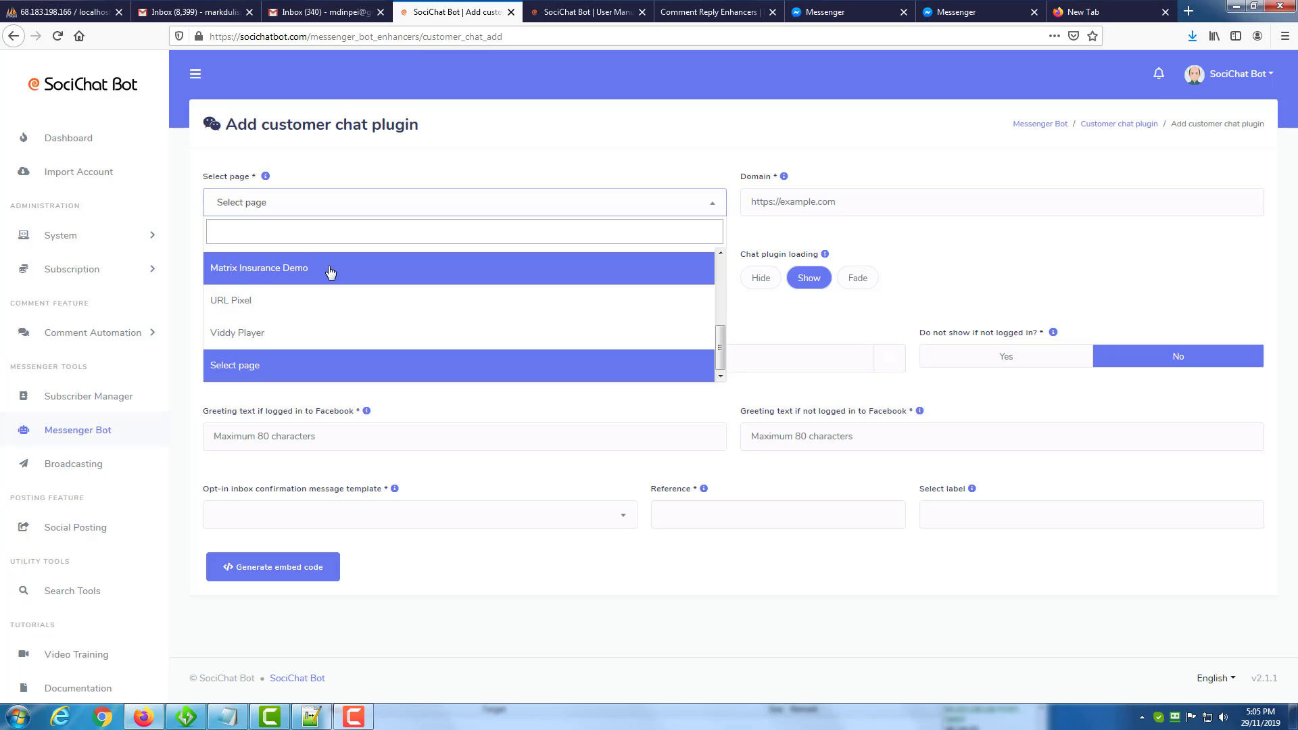
pyautogui.click(331, 269)
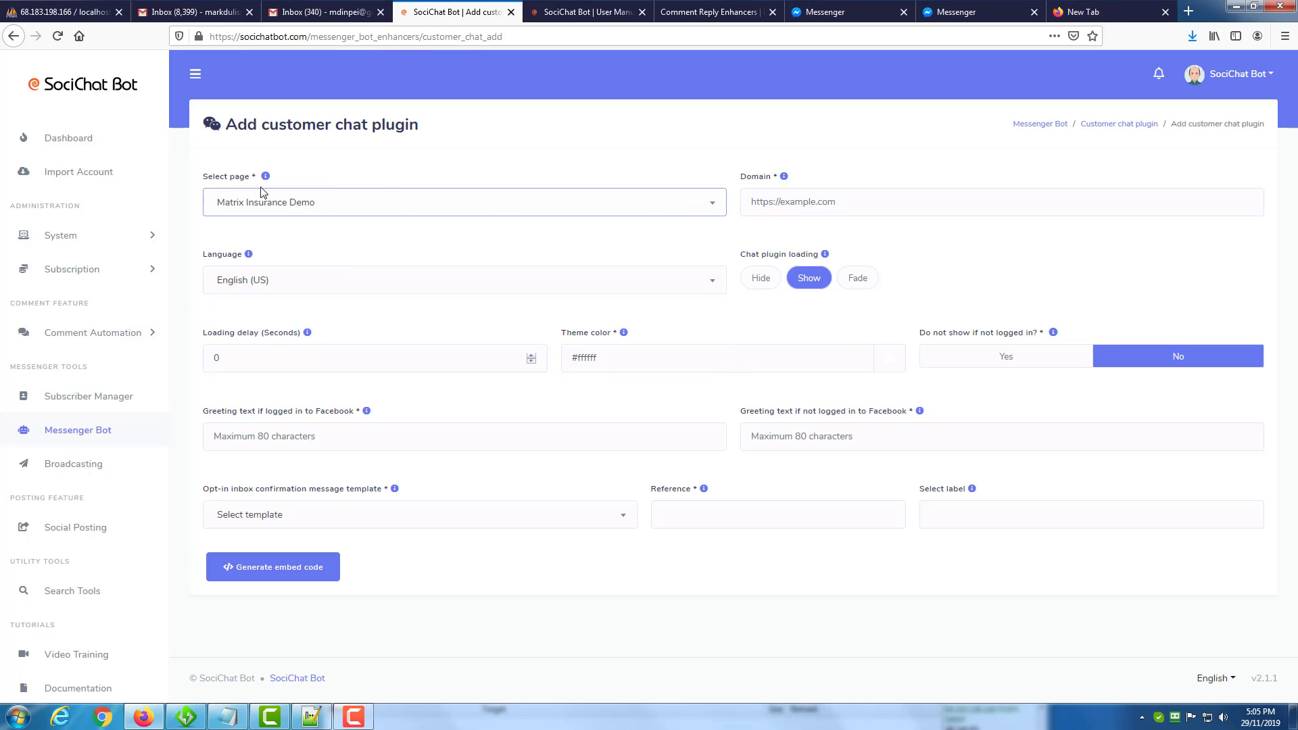
pyautogui.click(761, 208)
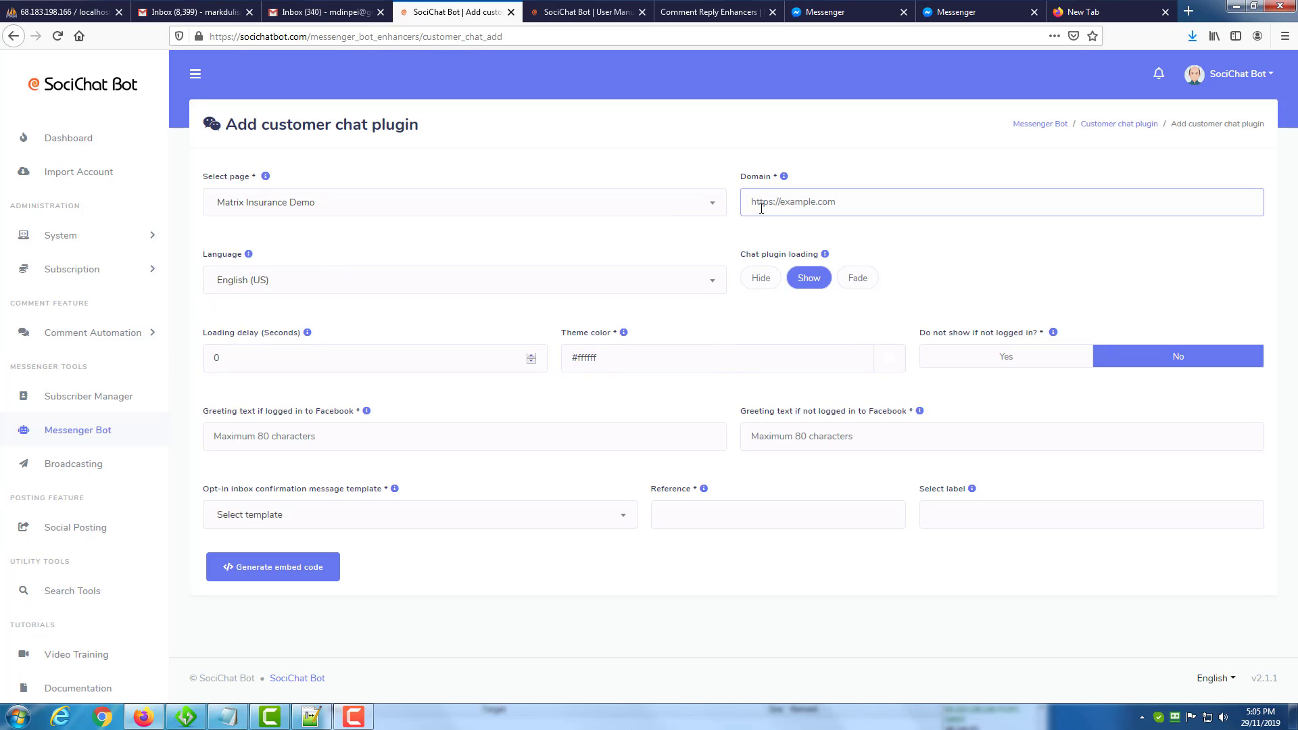
pyautogui.write('https://socichatbot.com')
# Review the language choices, keep English (US), and set the chat plugin's loading delay to 2 seconds.
pyautogui.click(396, 292)
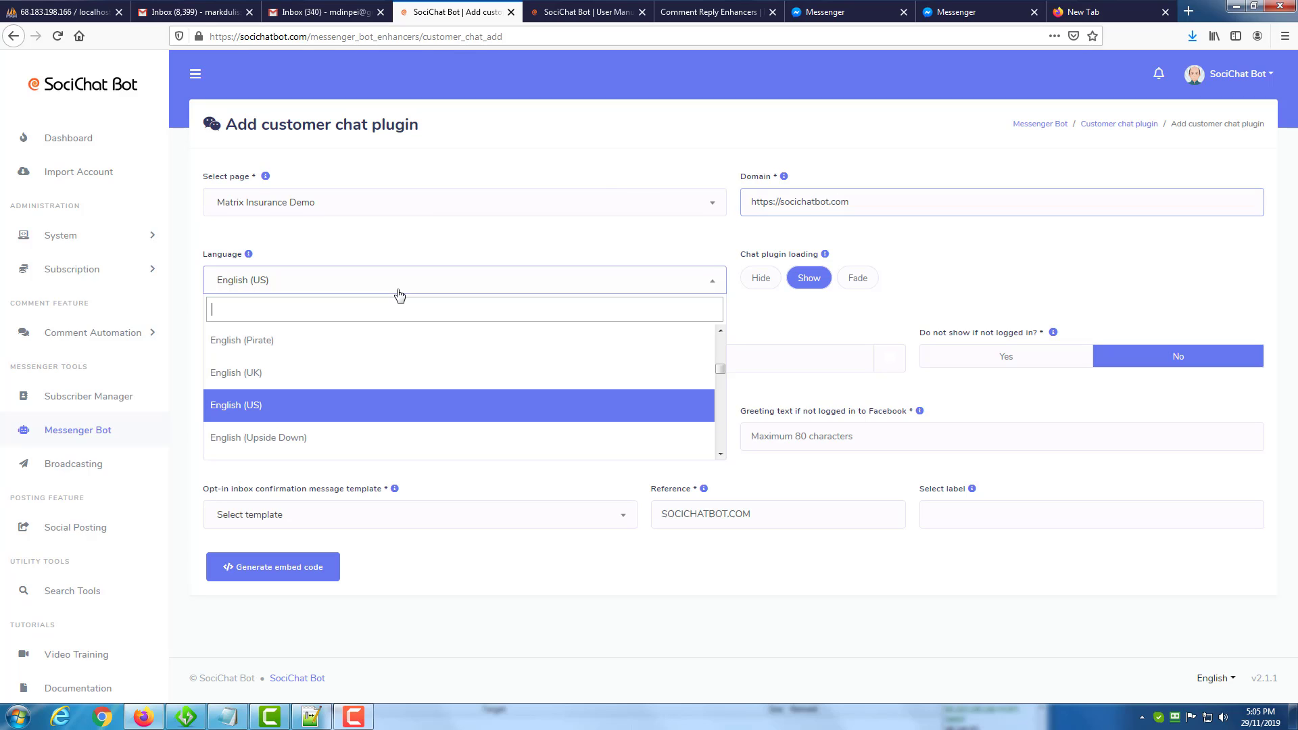
pyautogui.scroll(-8, 417, 369)
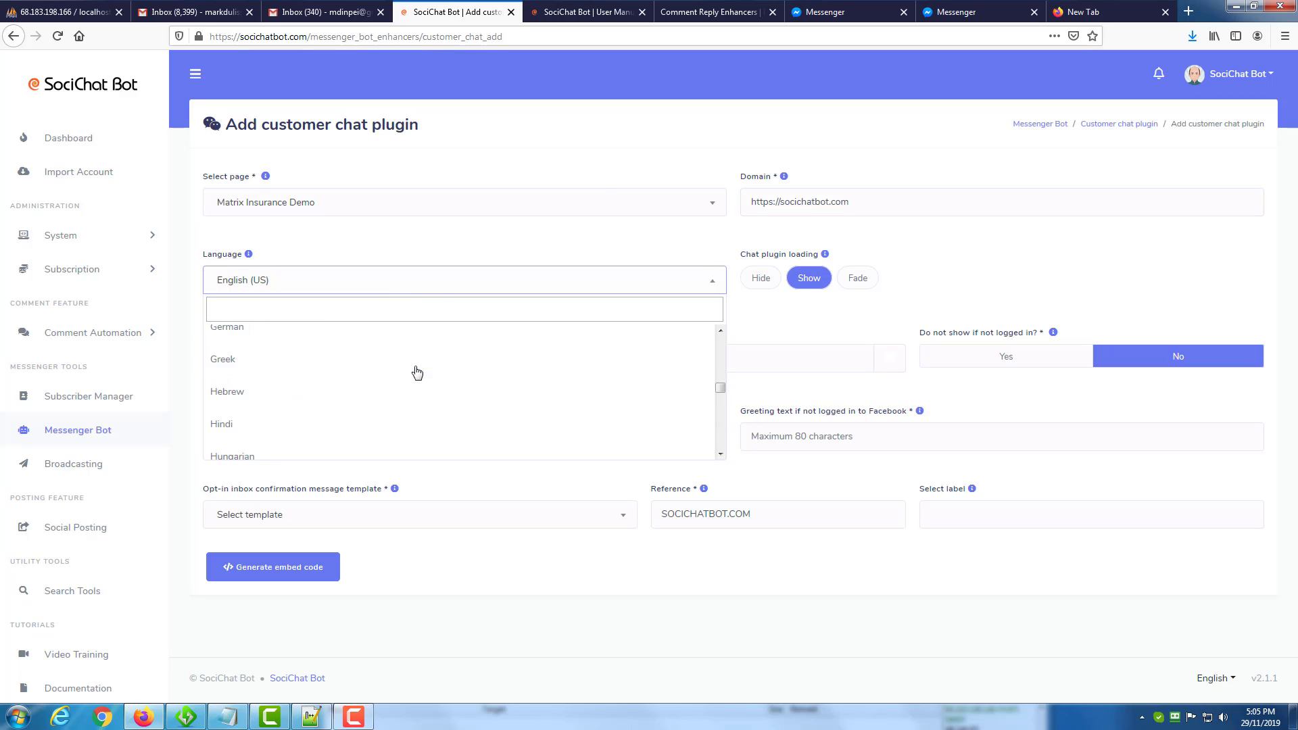
pyautogui.click(473, 240)
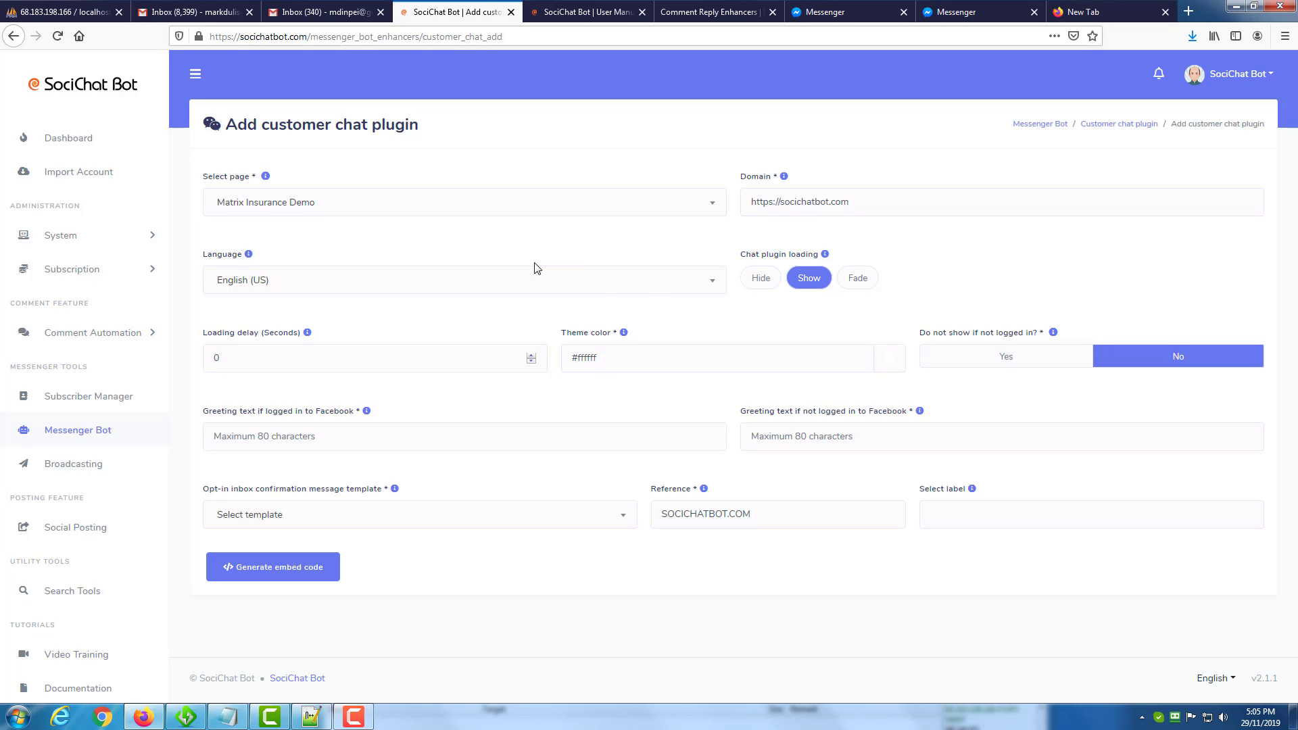
pyautogui.write('2')
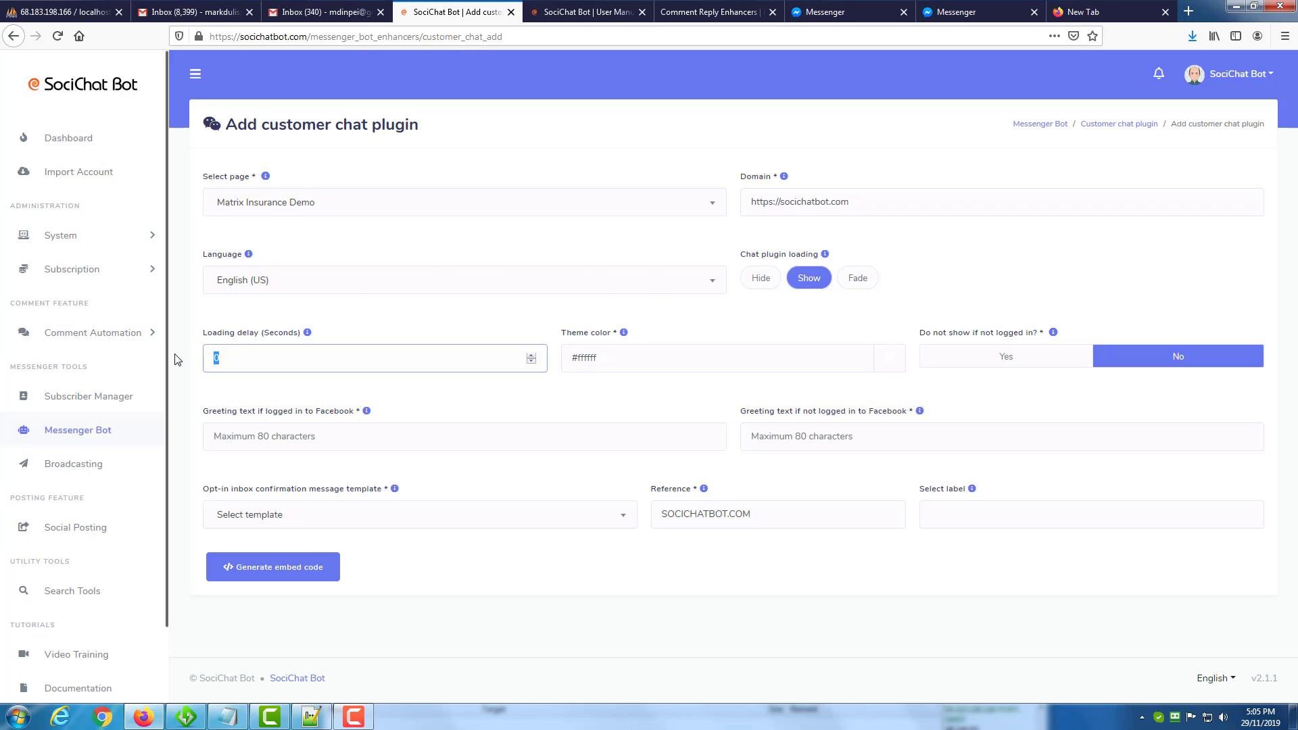
pyautogui.click(399, 329)
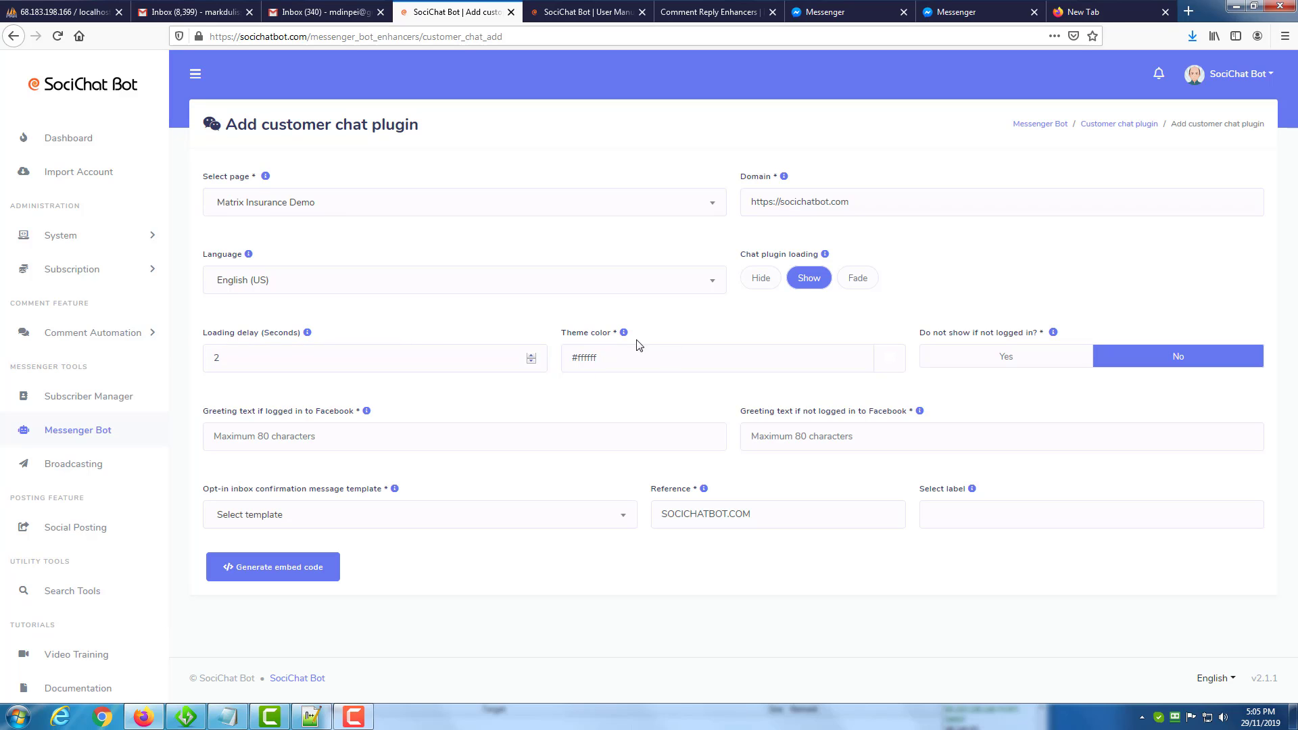
# Look over the theme color picker and both Facebook greeting text fields without entering anything.
pyautogui.click(889, 357)
pyautogui.click(890, 328)
pyautogui.click(366, 411)
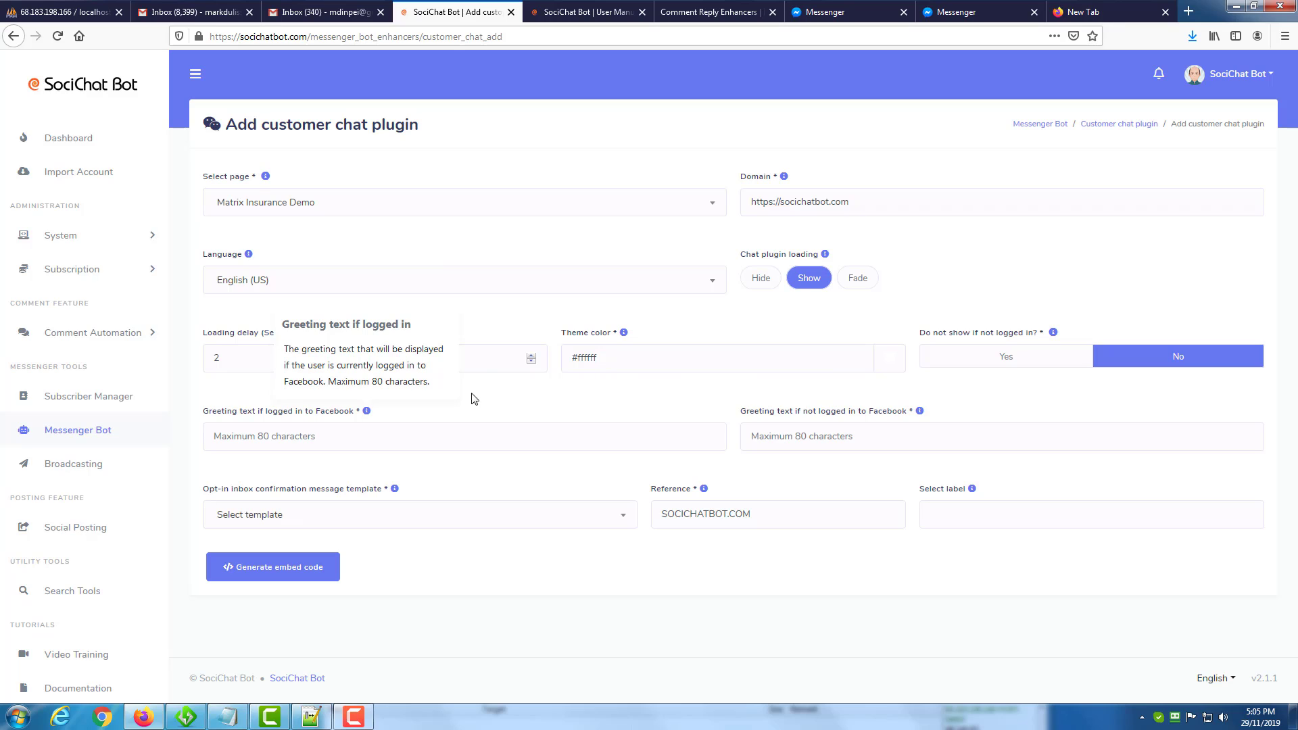
pyautogui.click(404, 441)
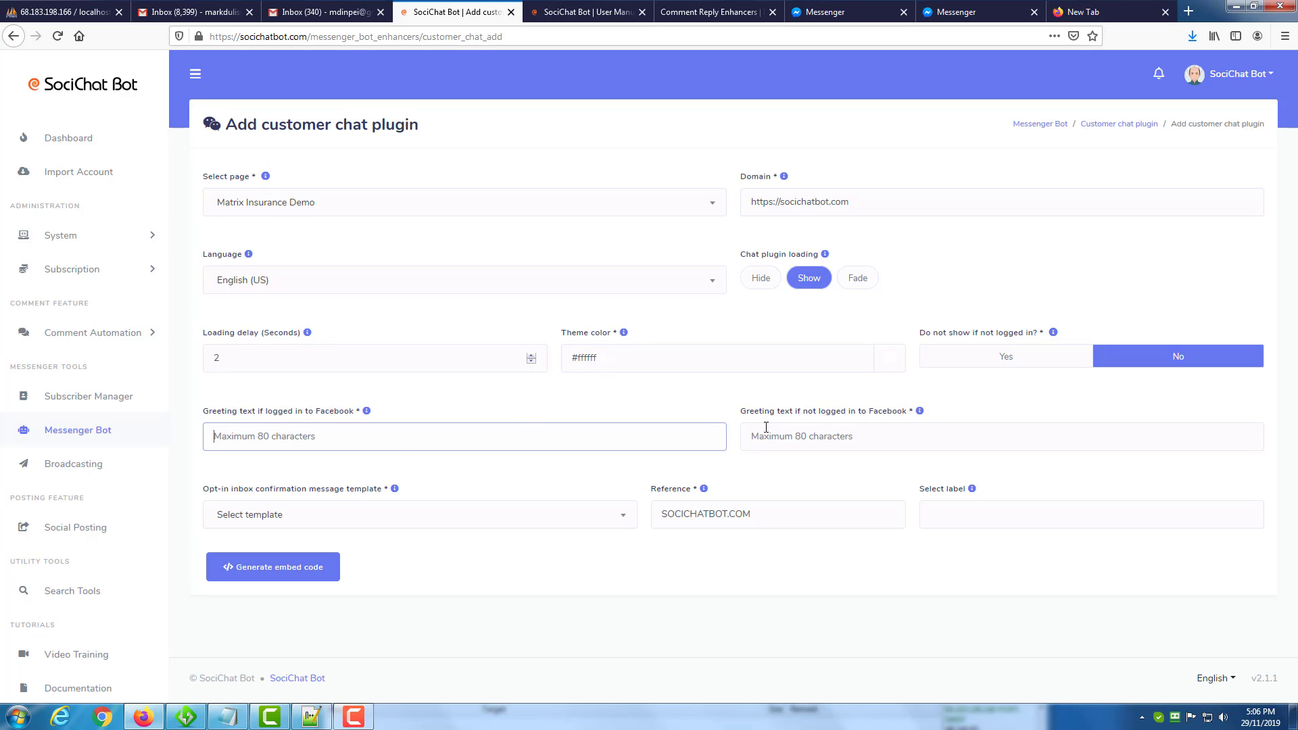
pyautogui.click(884, 435)
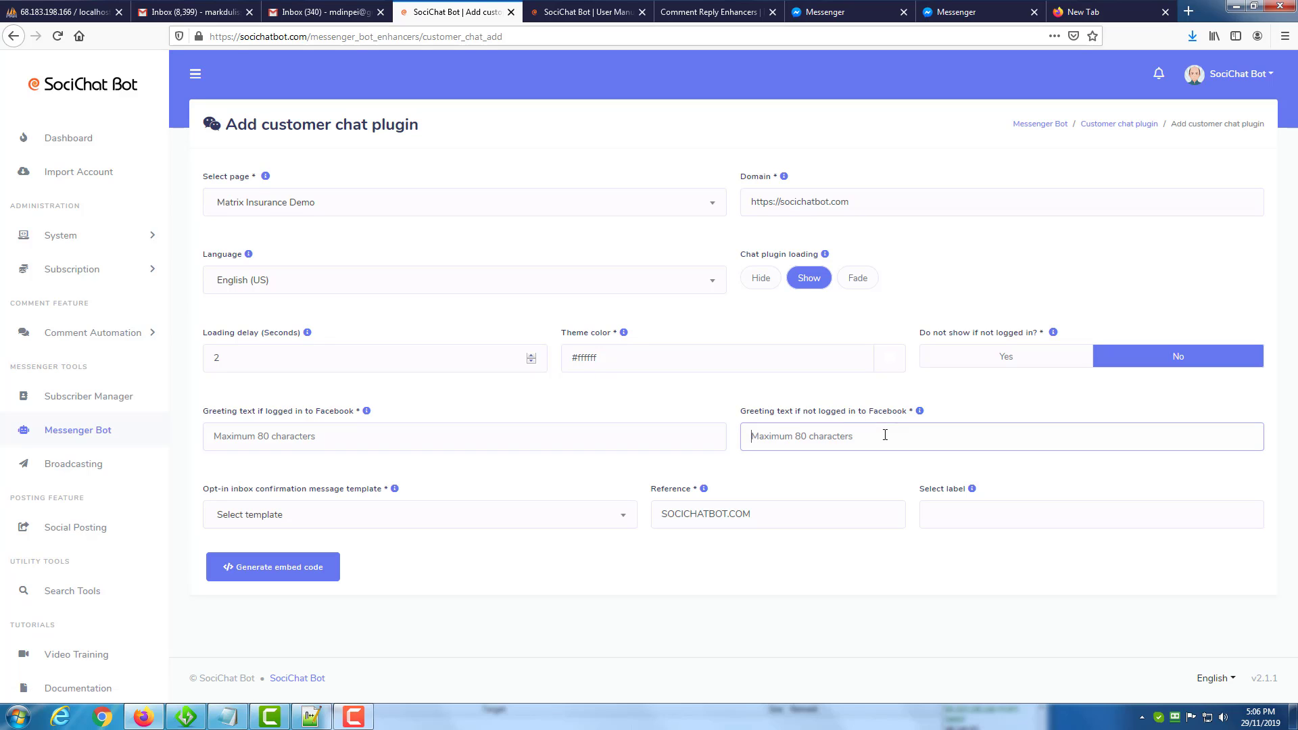
# Choose Sample: Customer Chat Plugin [customerchat-sample] as the opt-in confirmation template, set the reference to 4, and leave the label empty.
pyautogui.click(402, 530)
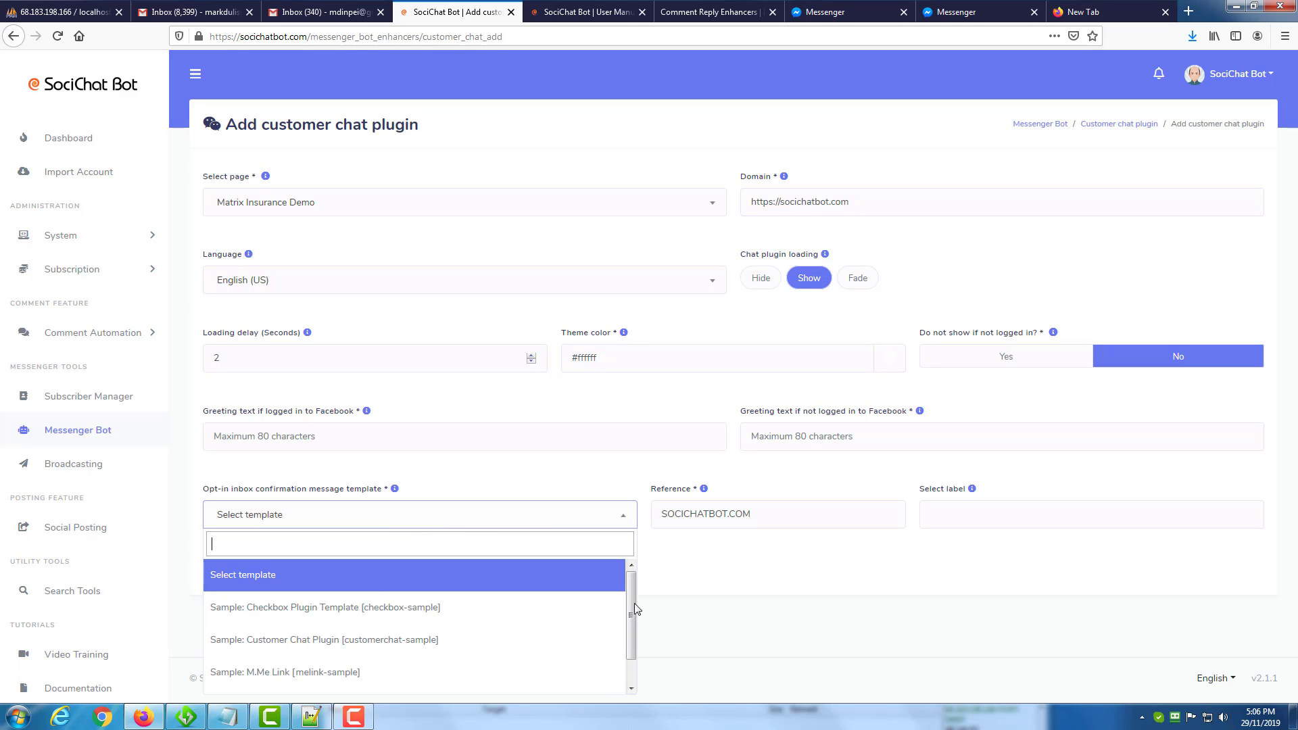
pyautogui.click(343, 640)
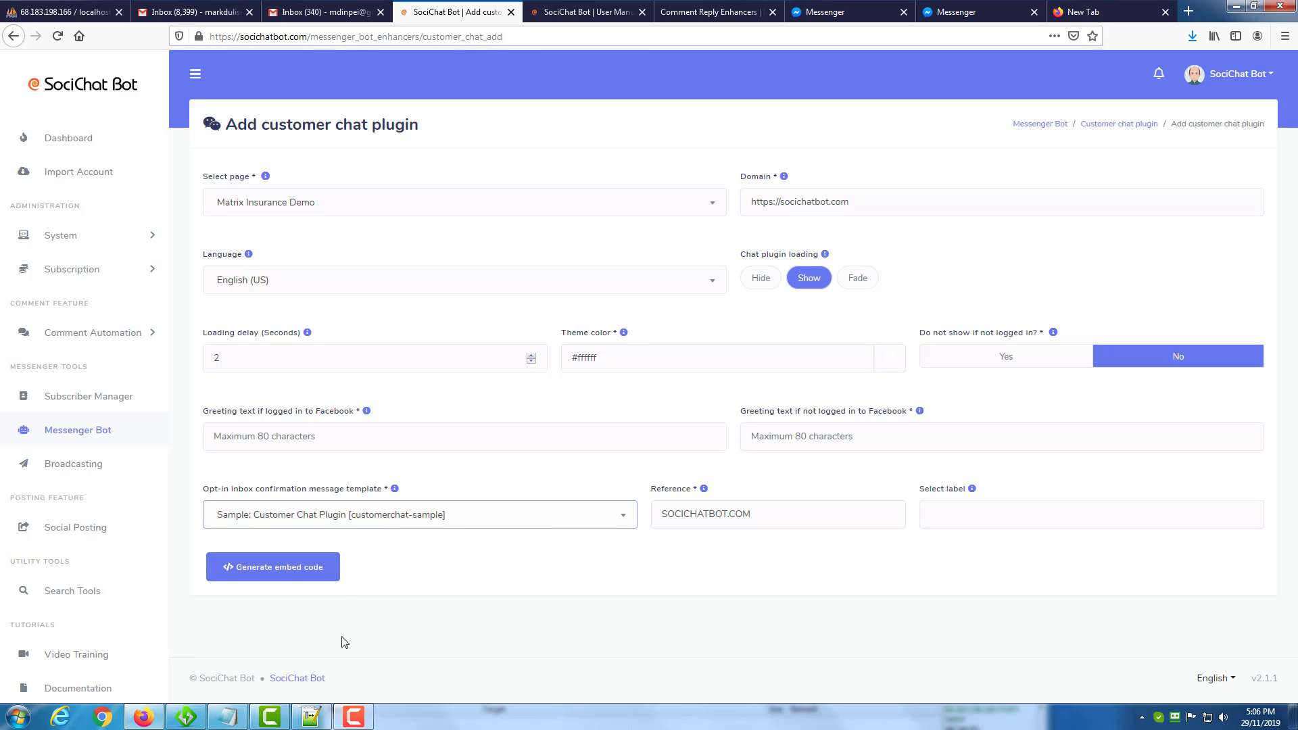
pyautogui.moveTo(751, 514); pyautogui.dragTo(588, 515)
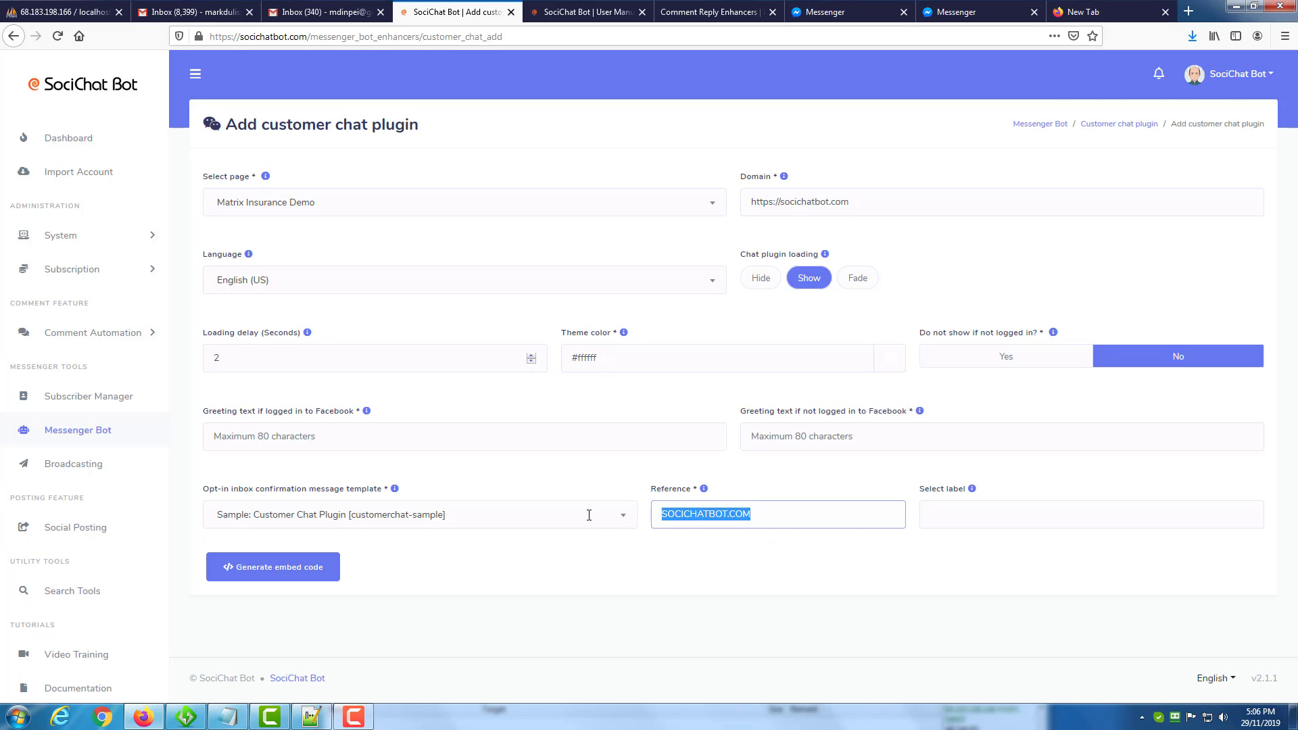
pyautogui.write('4')
pyautogui.click(1003, 517)
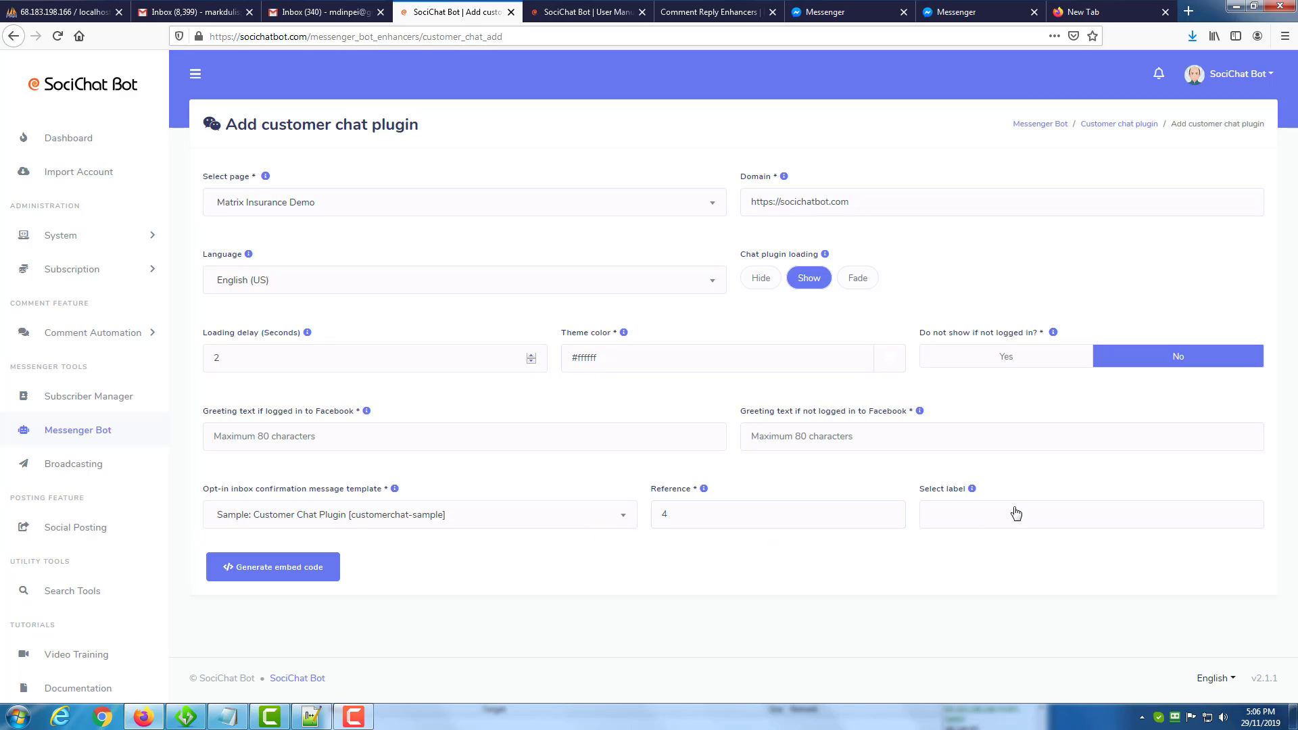
pyautogui.click(816, 580)
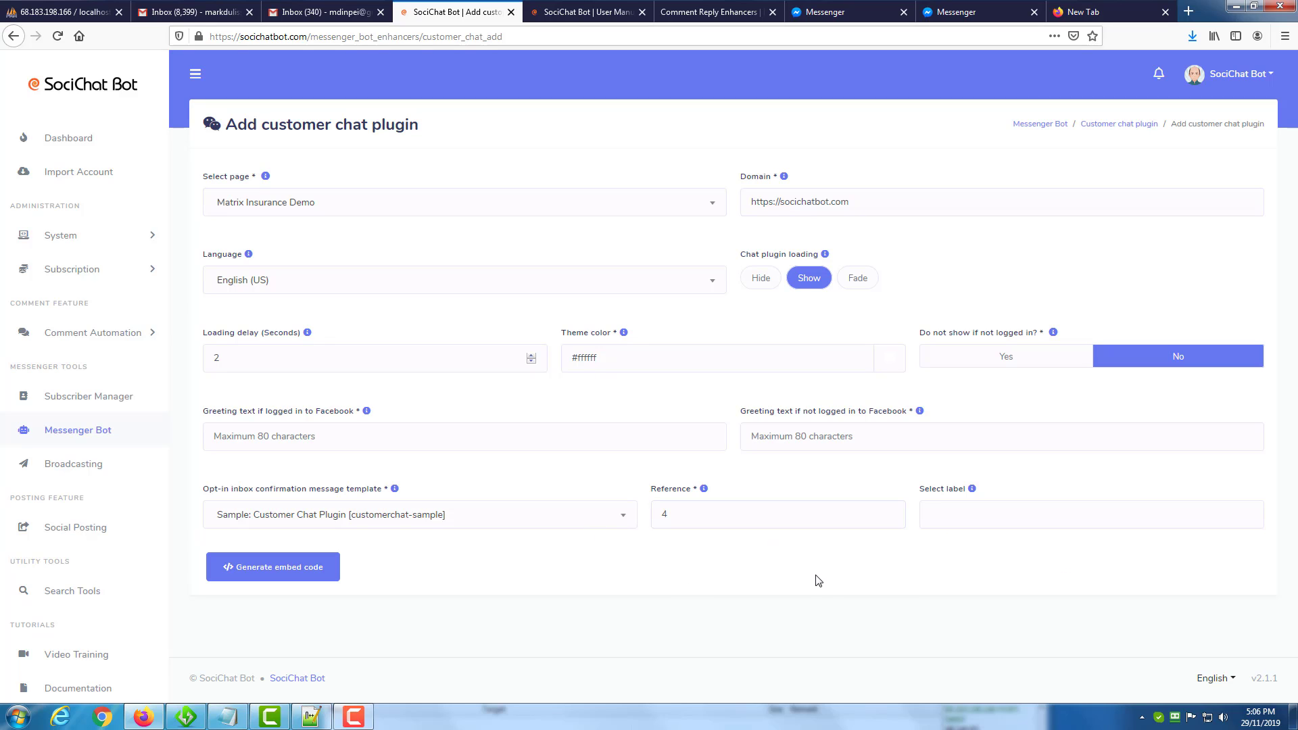
# Generate the customer chat plugin, check its WordPress plugin download without saving the file, and copy the embed code.
pyautogui.click(301, 571)
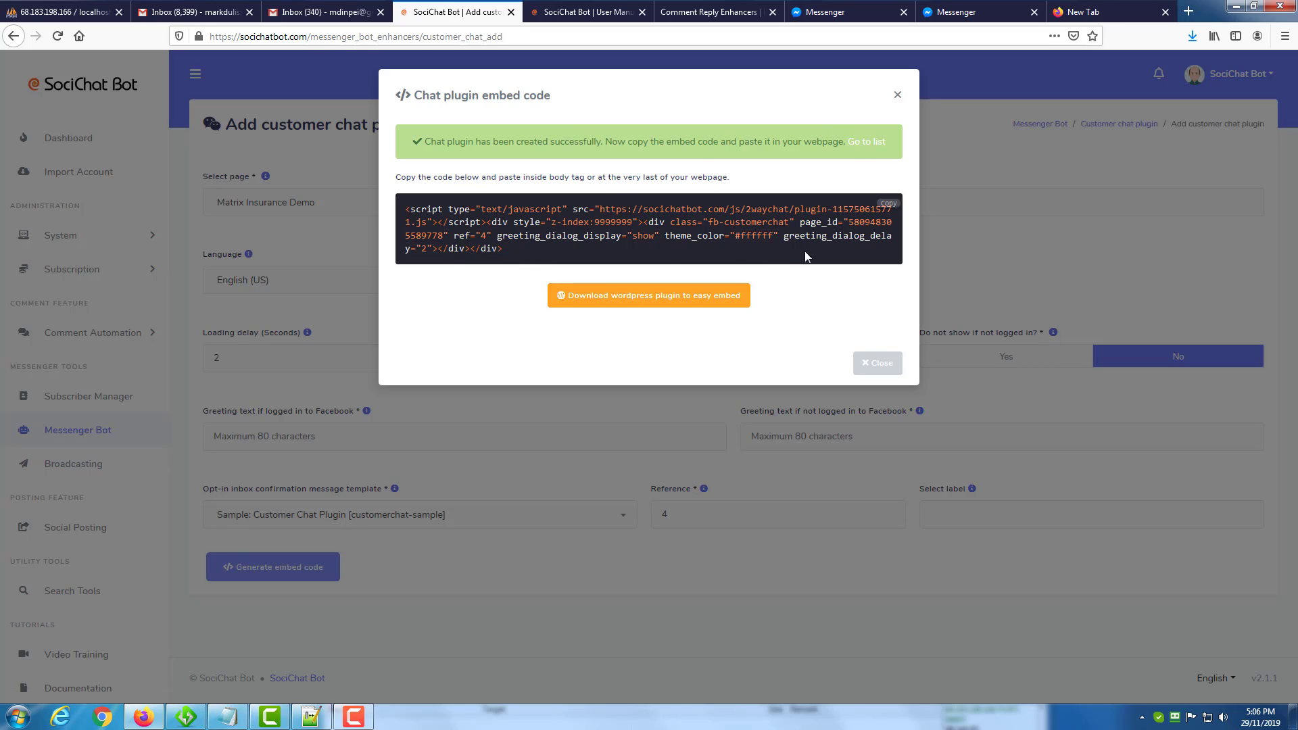
pyautogui.click(888, 205)
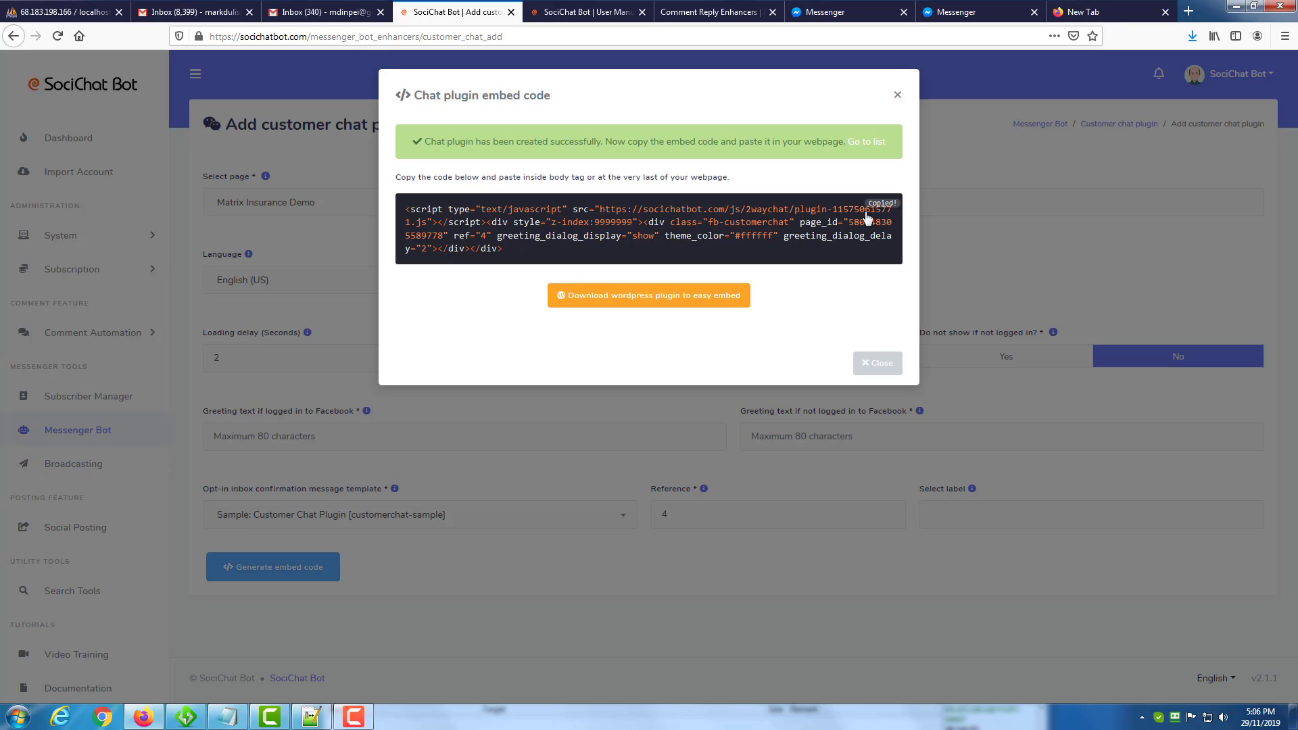
pyautogui.click(630, 302)
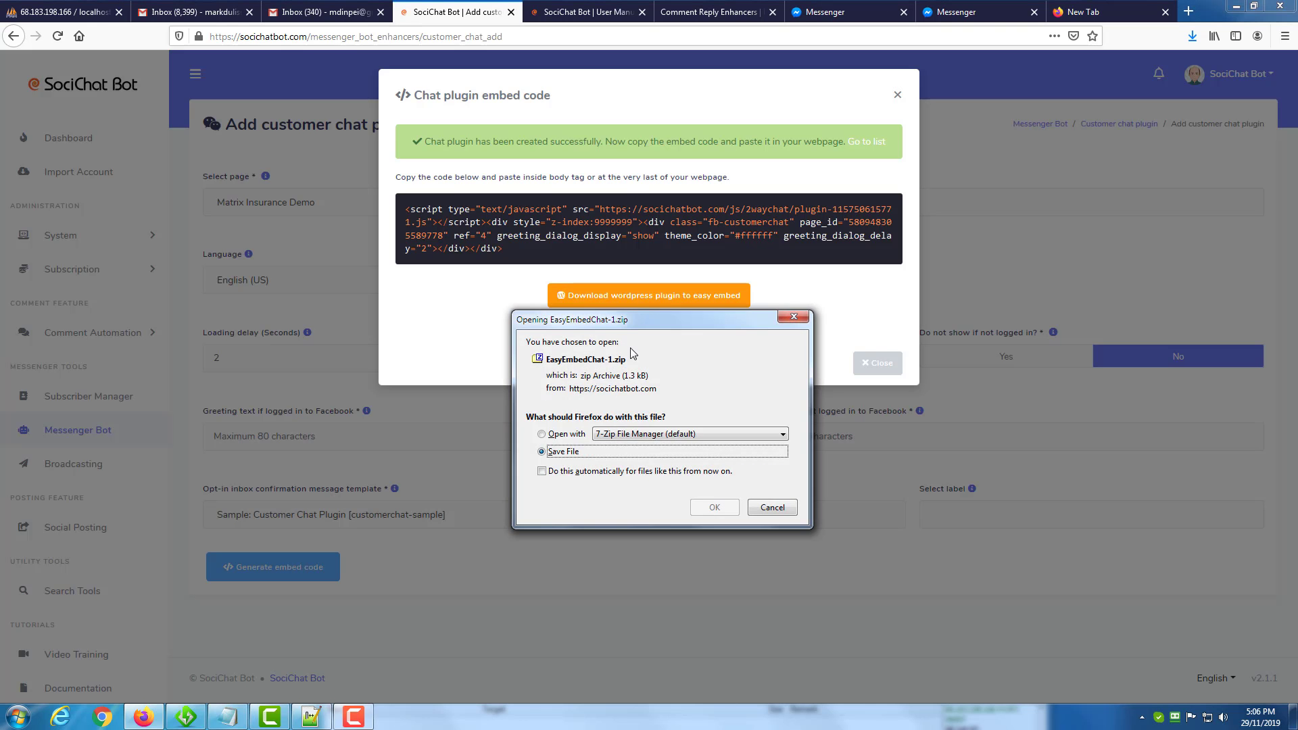
pyautogui.click(773, 508)
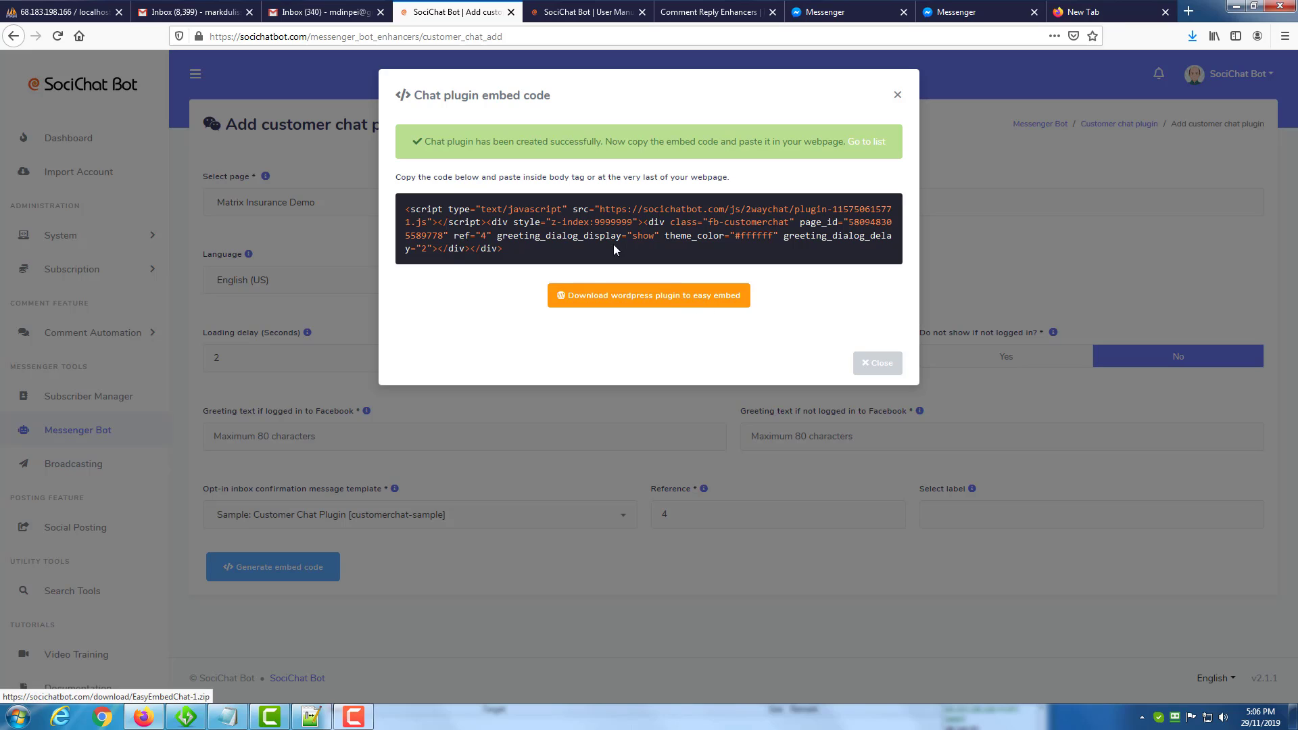
pyautogui.click(893, 204)
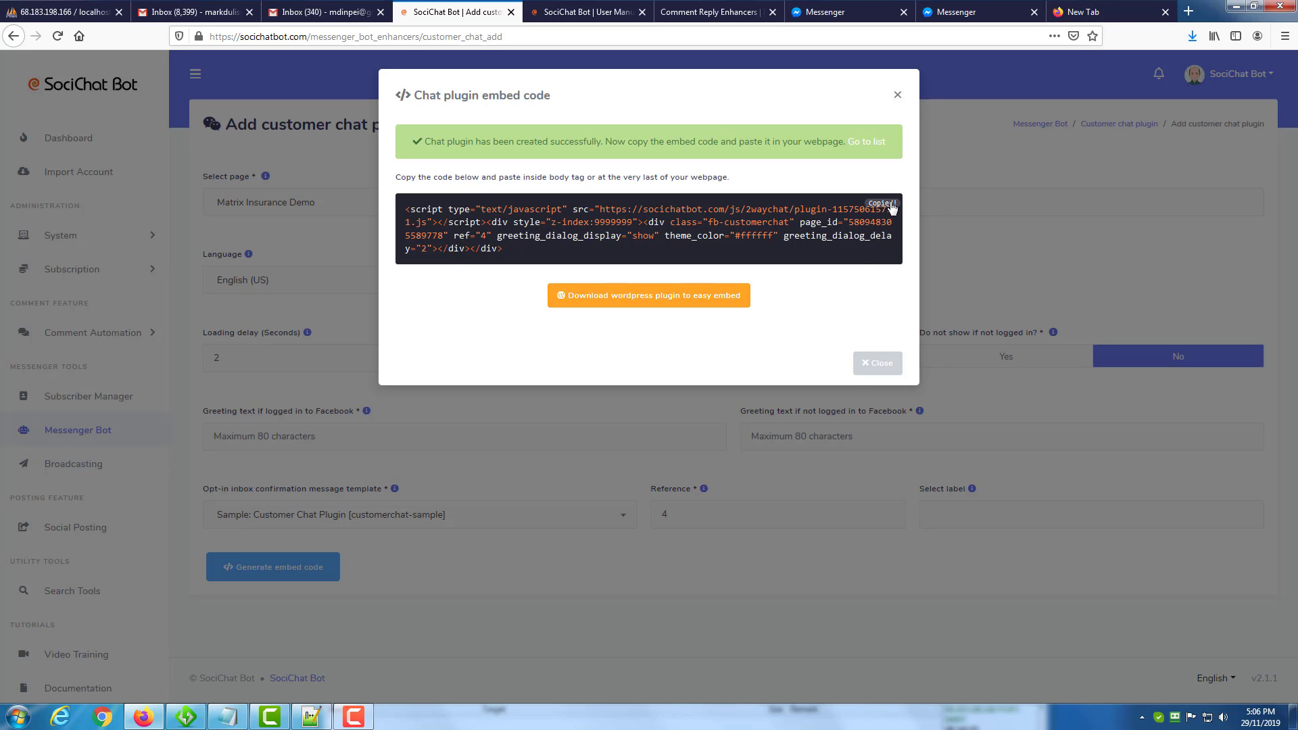
# Close the generated code and check the plugin's embed code and WordPress download in the customer chat plugin list.
pyautogui.click(880, 369)
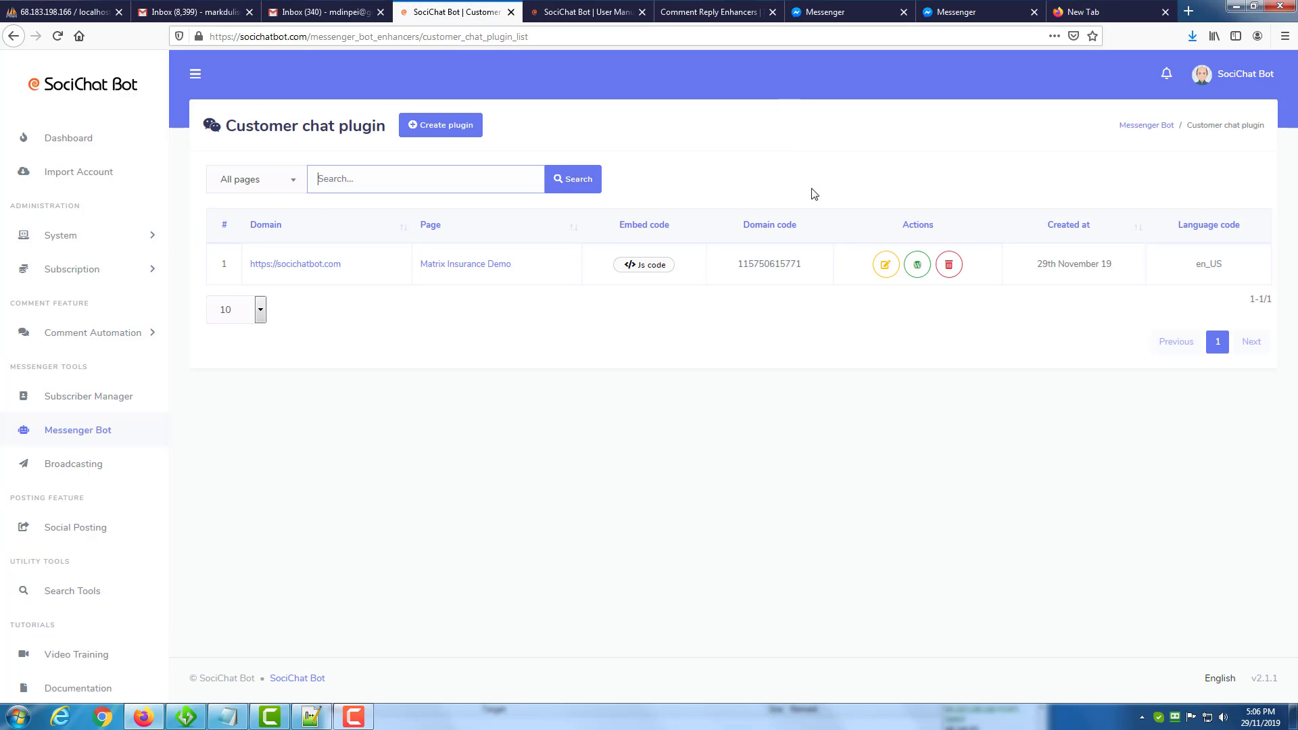
pyautogui.click(644, 264)
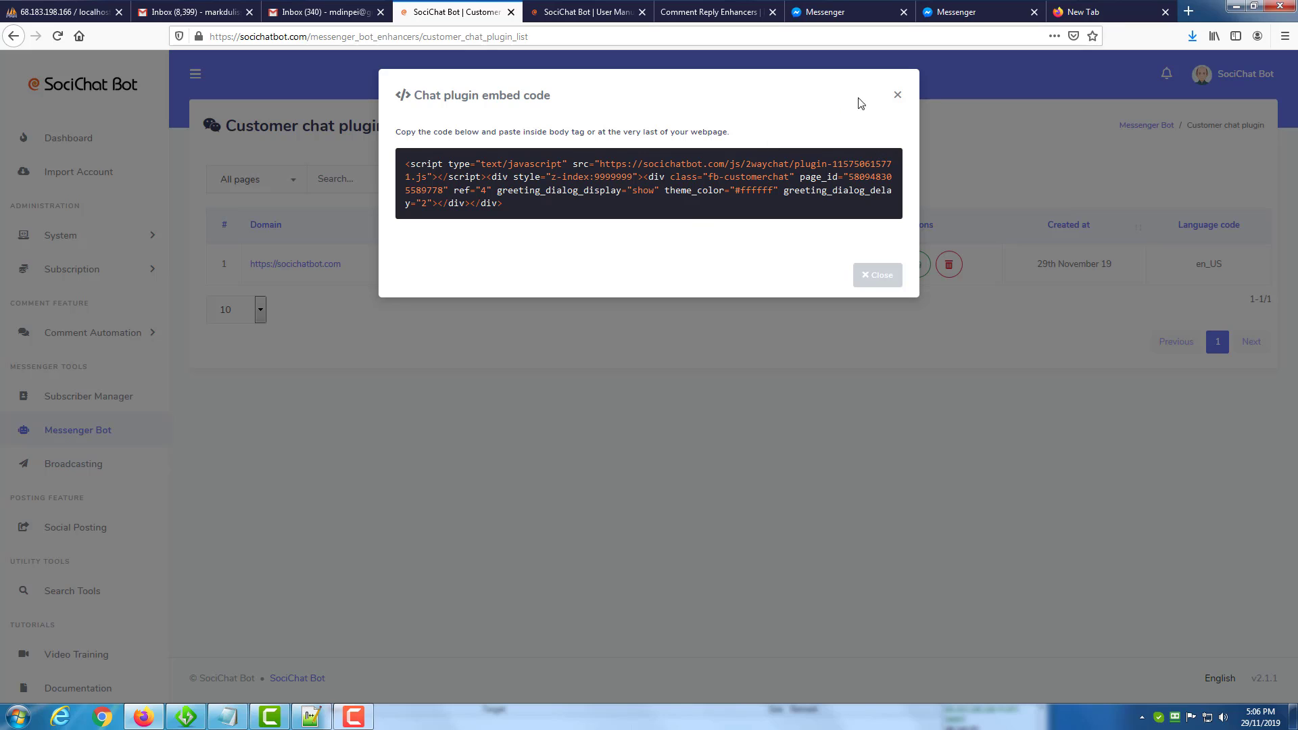
pyautogui.click(897, 98)
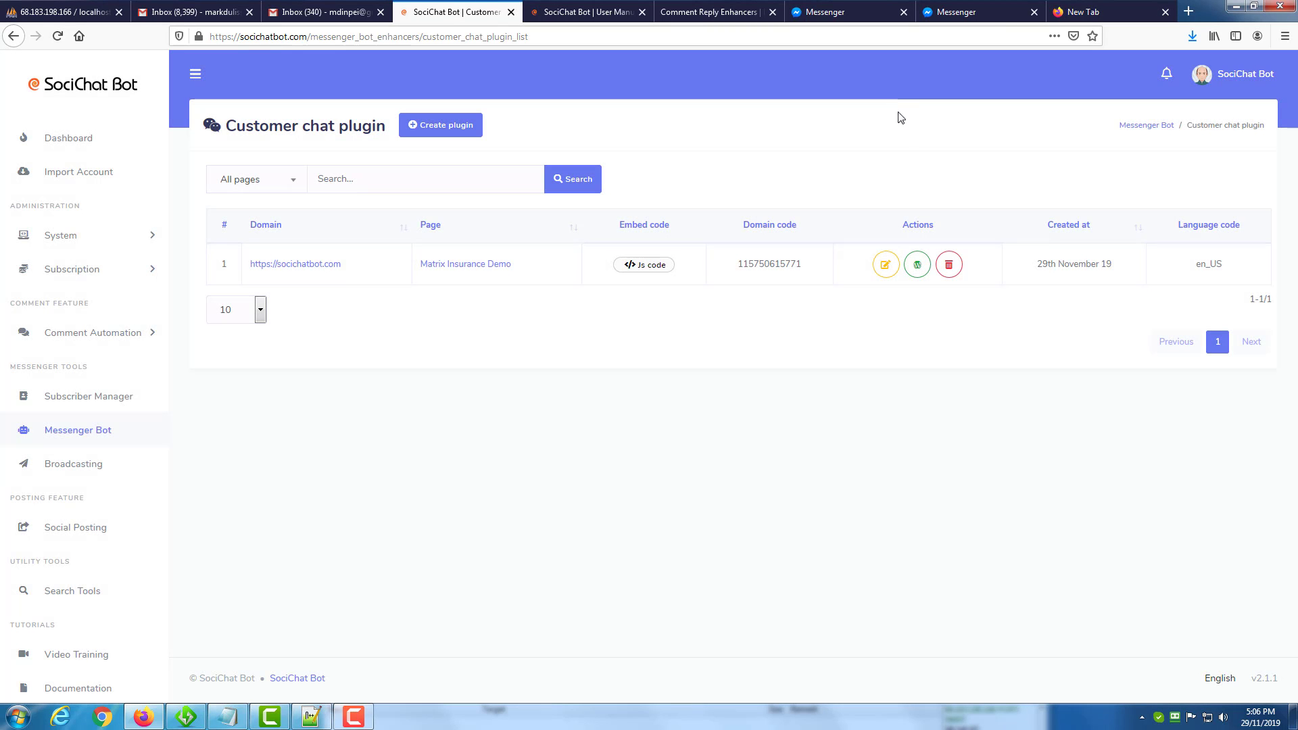
pyautogui.click(917, 268)
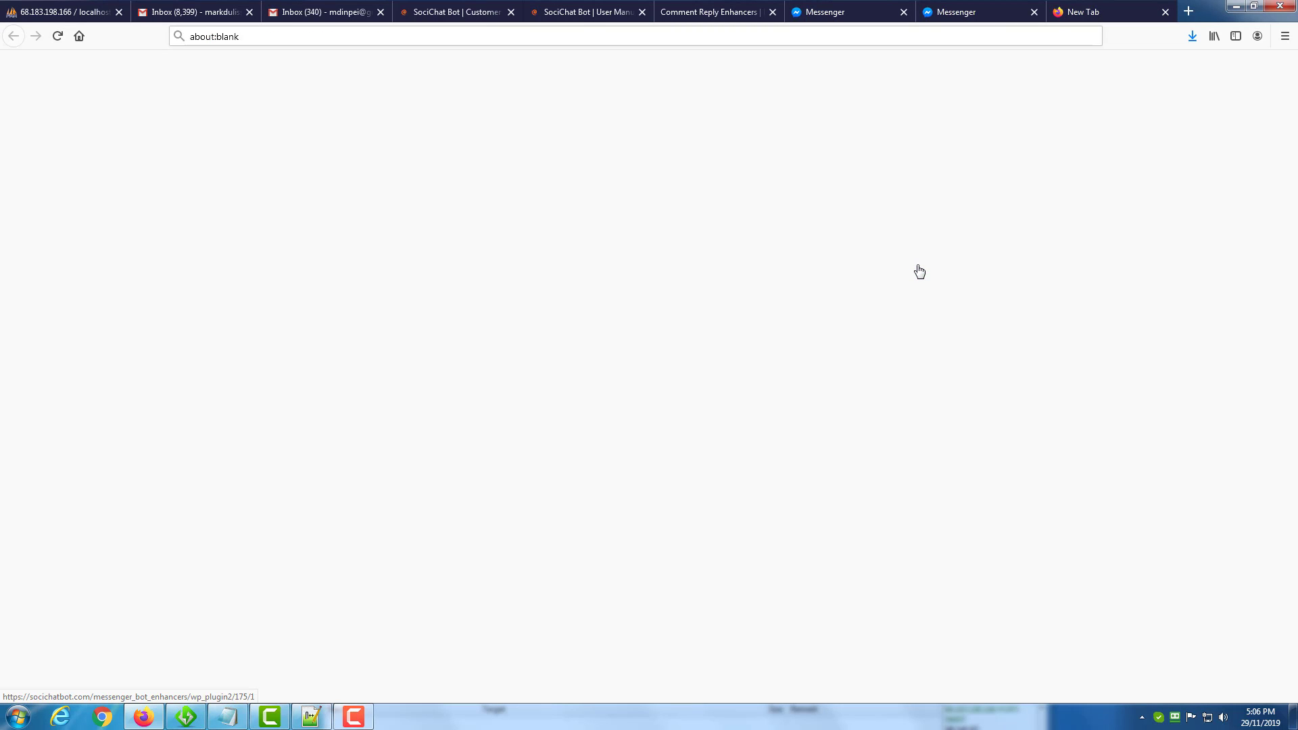
pyautogui.click(763, 498)
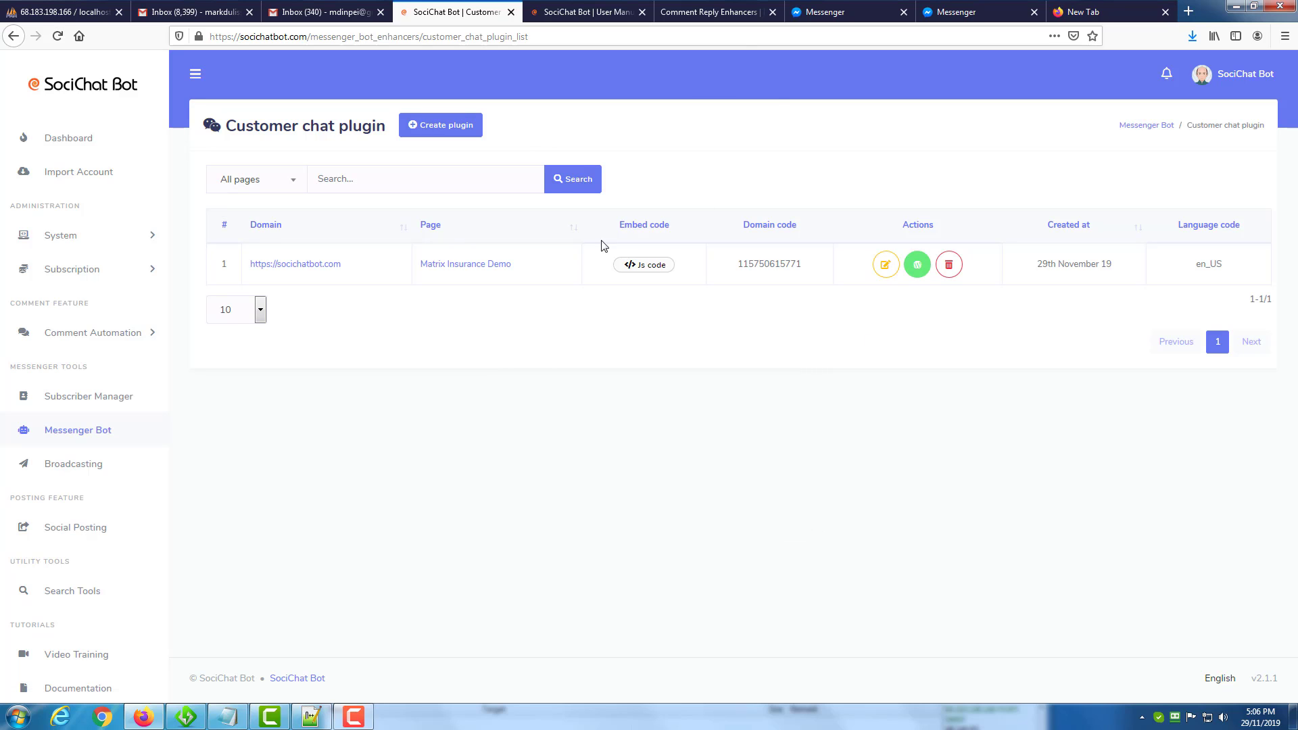
# Switch to Notepad++, paste the customer chat embed code below the Customer Chat Plugin heading in samples.html, and save the file.
pyautogui.click(311, 717)
pyautogui.scroll(-1, 467, 450)
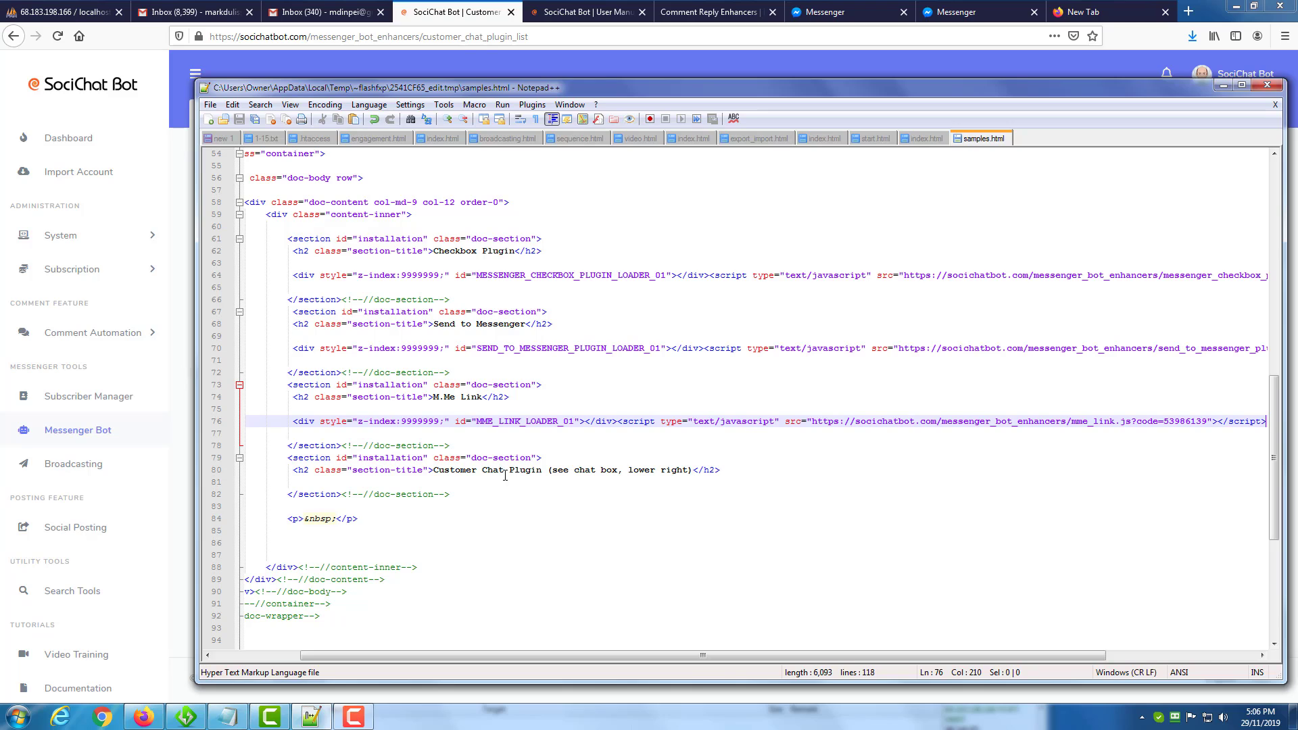
pyautogui.click(720, 471)
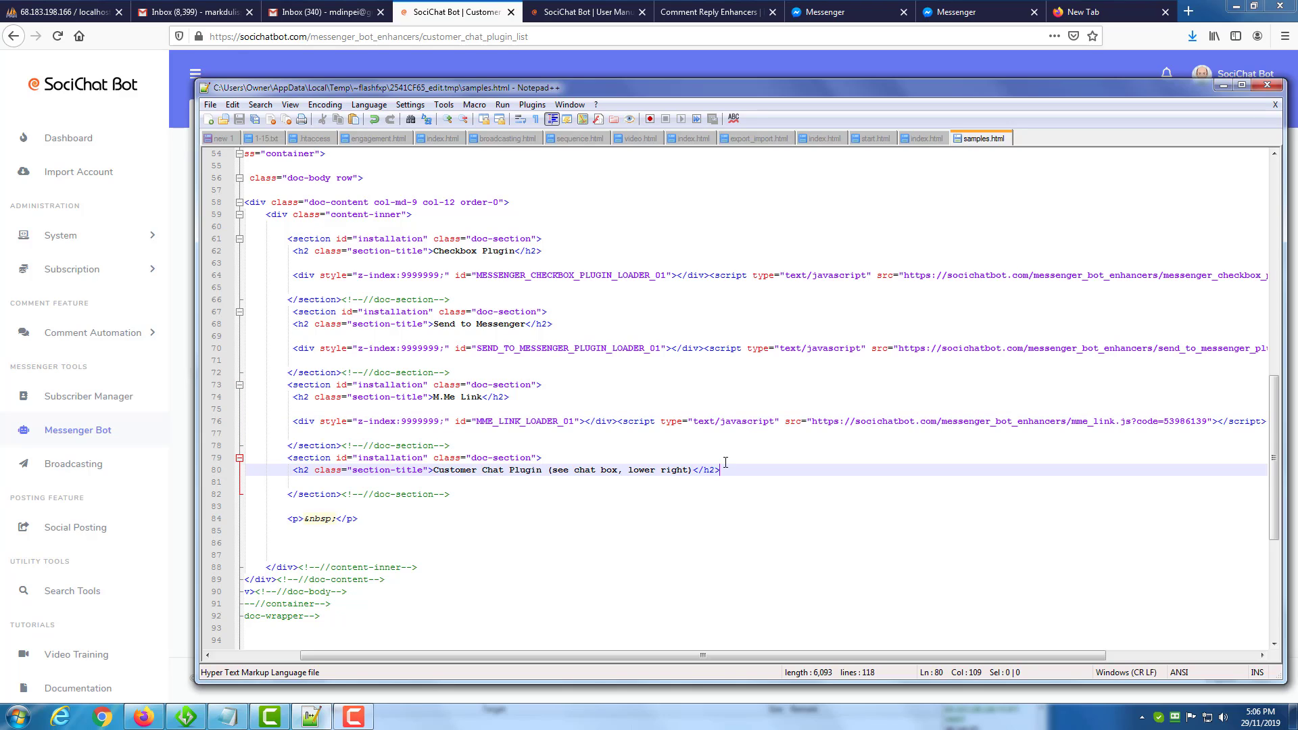
pyautogui.press('Return')
pyautogui.press('Return')
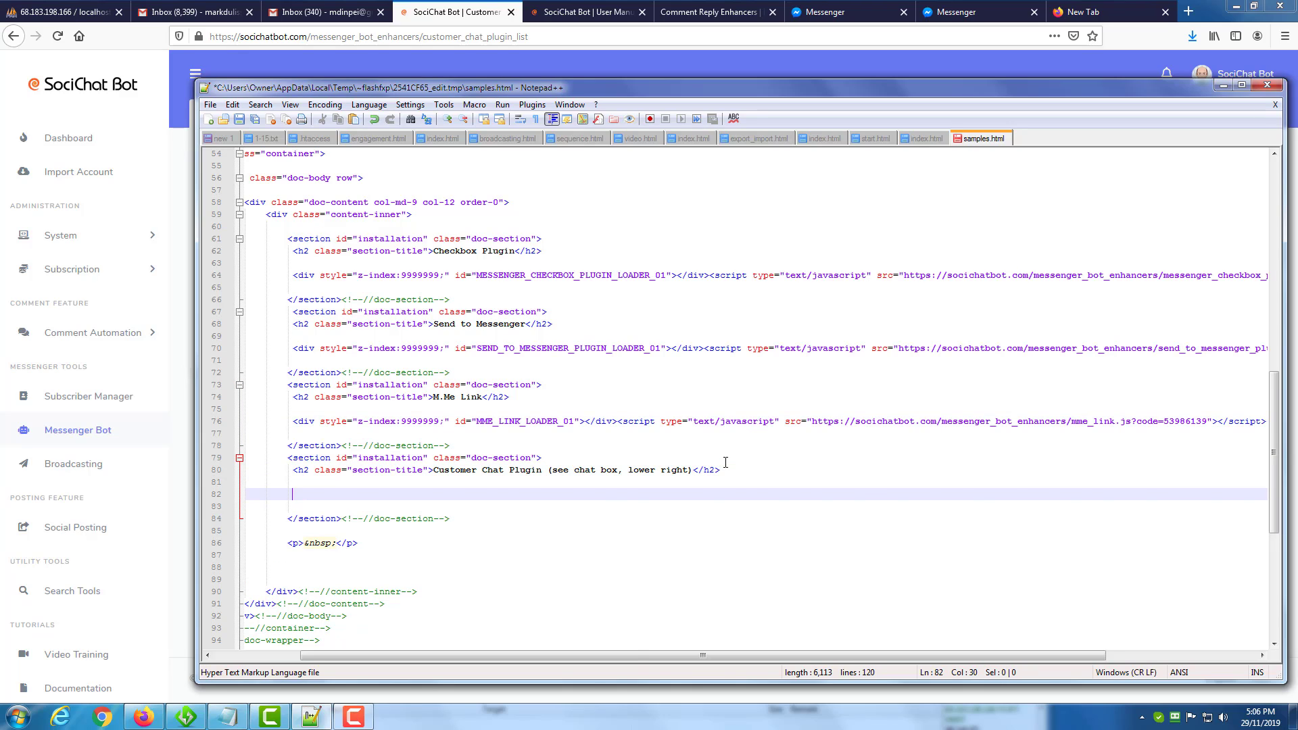
pyautogui.hotkey('ctrl', 'v')
pyautogui.moveTo(753, 656); pyautogui.dragTo(332, 657)
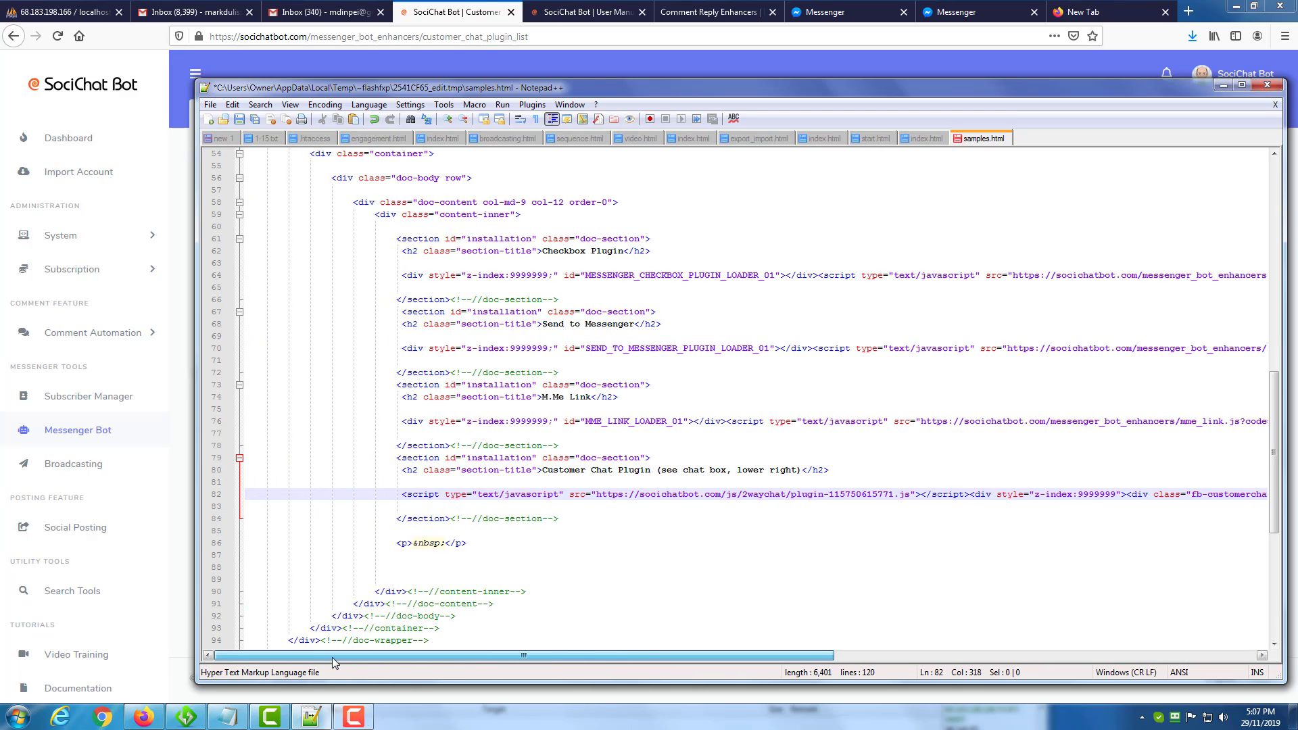
pyautogui.click(239, 119)
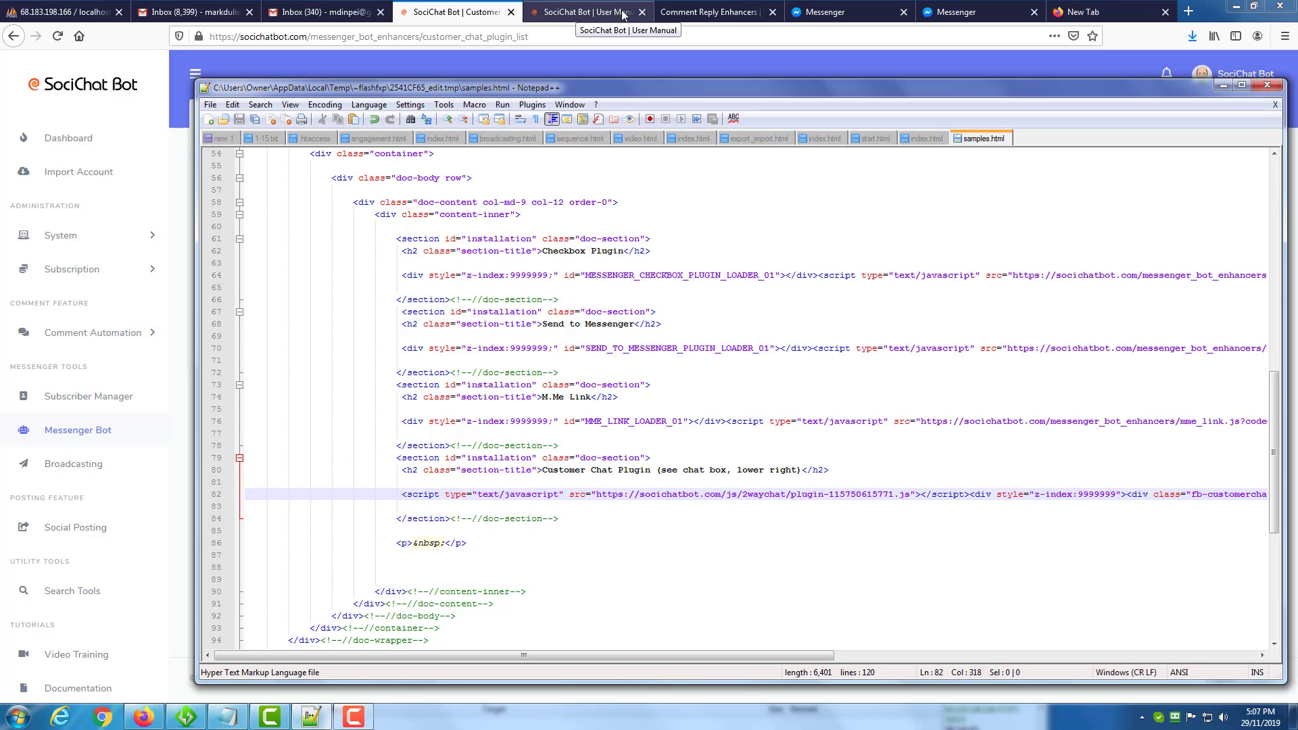
# Reload the Engagement Tools Samples page in Firefox and start a customer chat with Matrix Insurance Demo using the signed-in account.
pyautogui.click(710, 12)
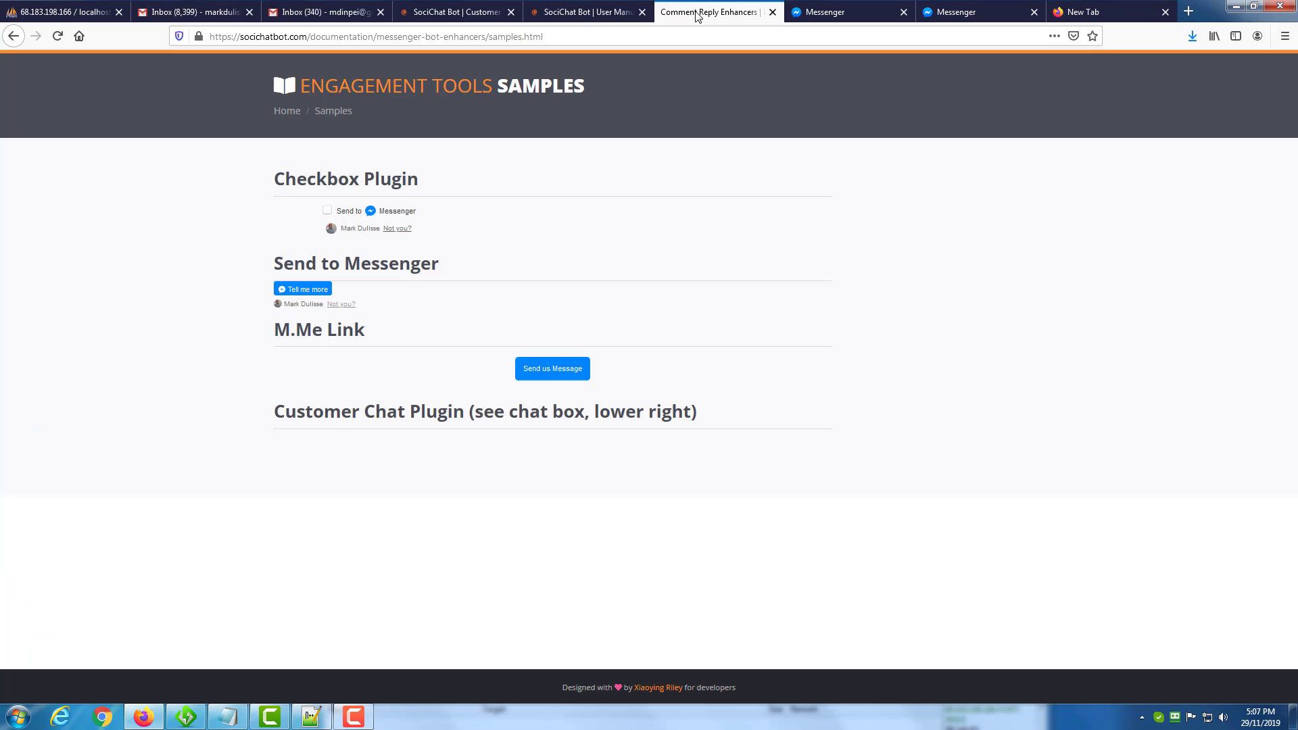
pyautogui.click(60, 36)
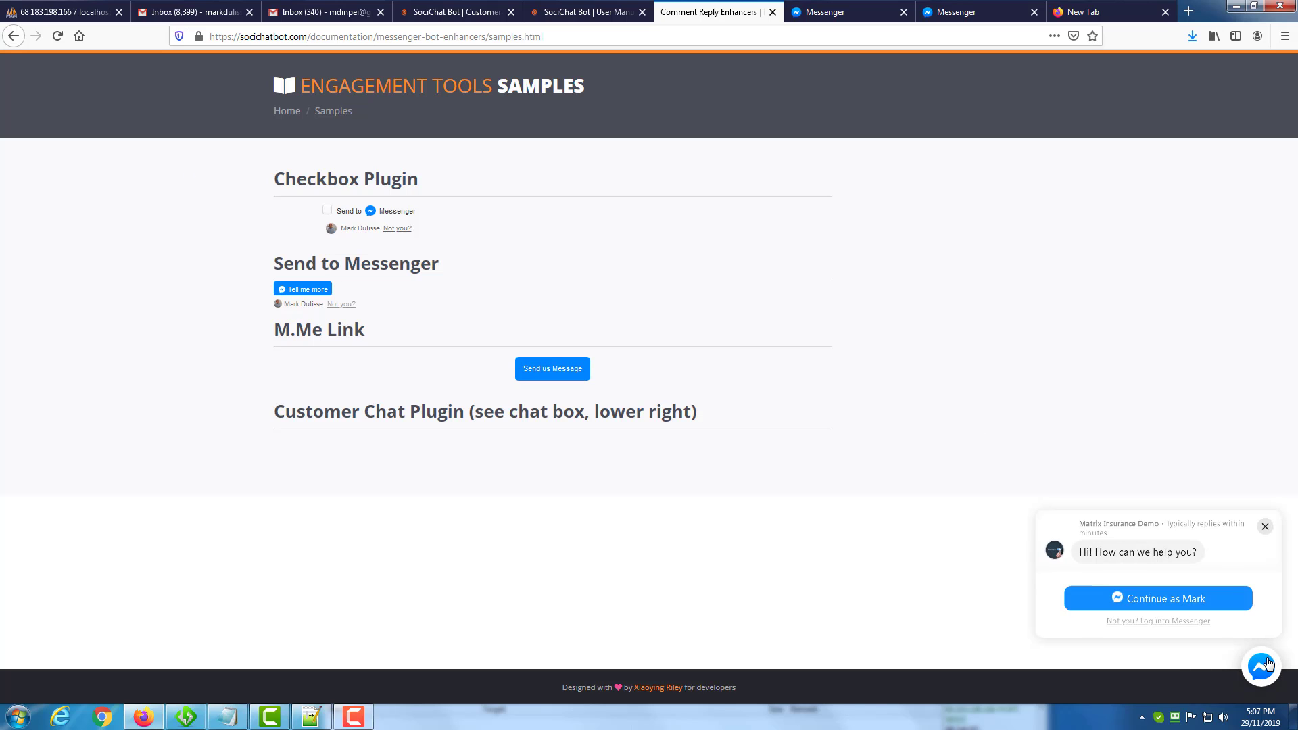
pyautogui.click(1149, 601)
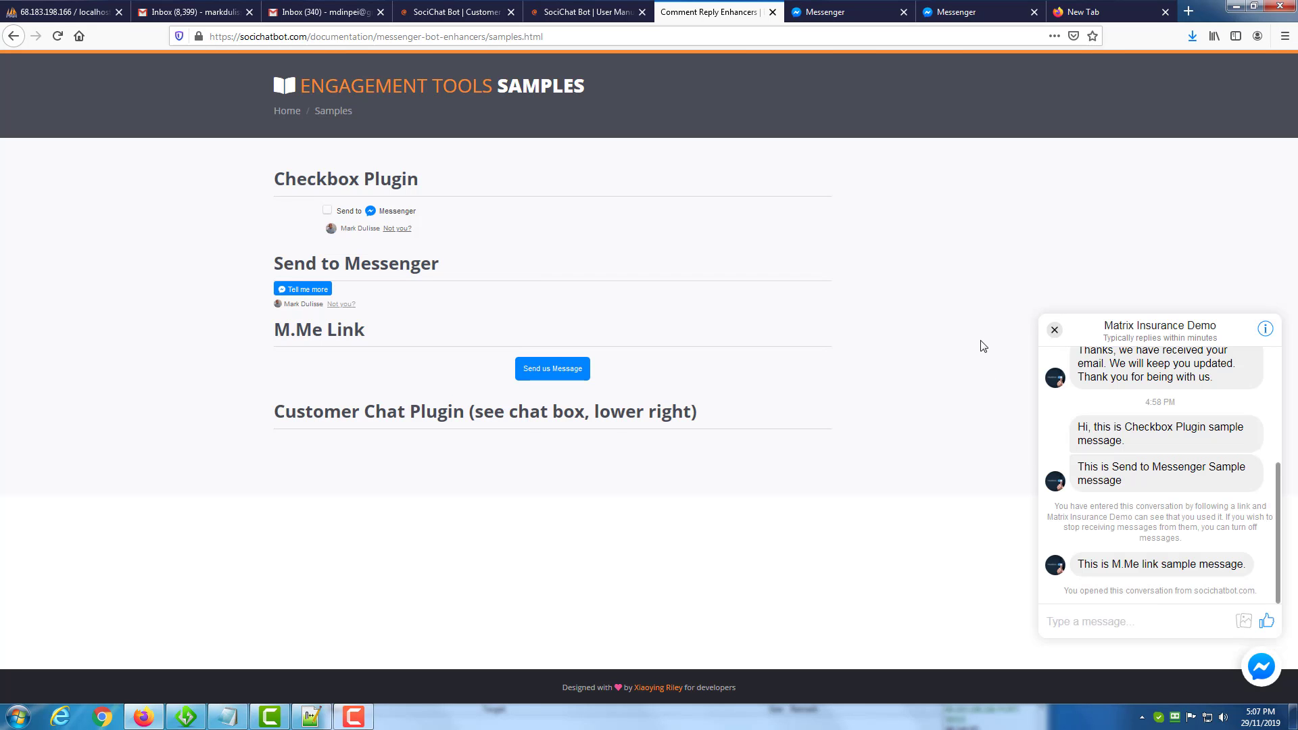
pyautogui.moveTo(1097, 570); pyautogui.dragTo(1159, 568)
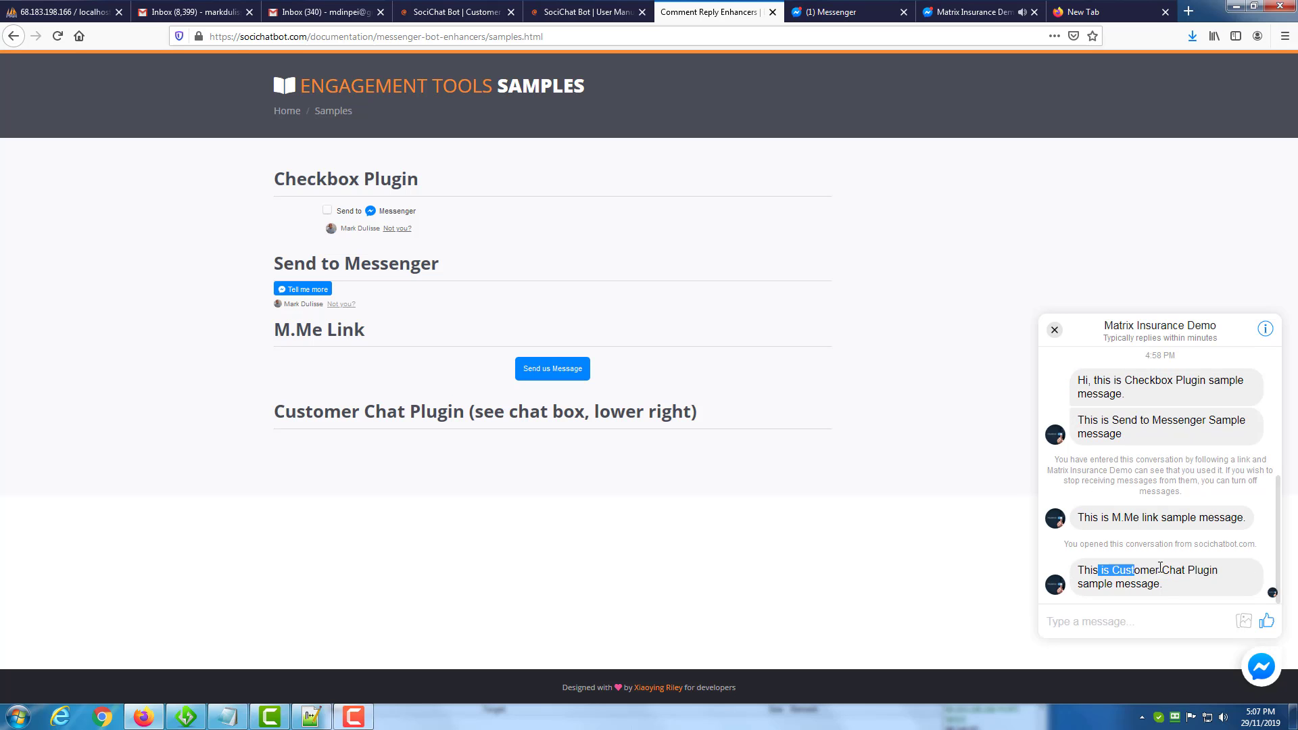
# Check the Matrix Insurance Demo conversation in Messenger for the customer chat sample message, and close the chat box on the samples page.
pyautogui.click(819, 14)
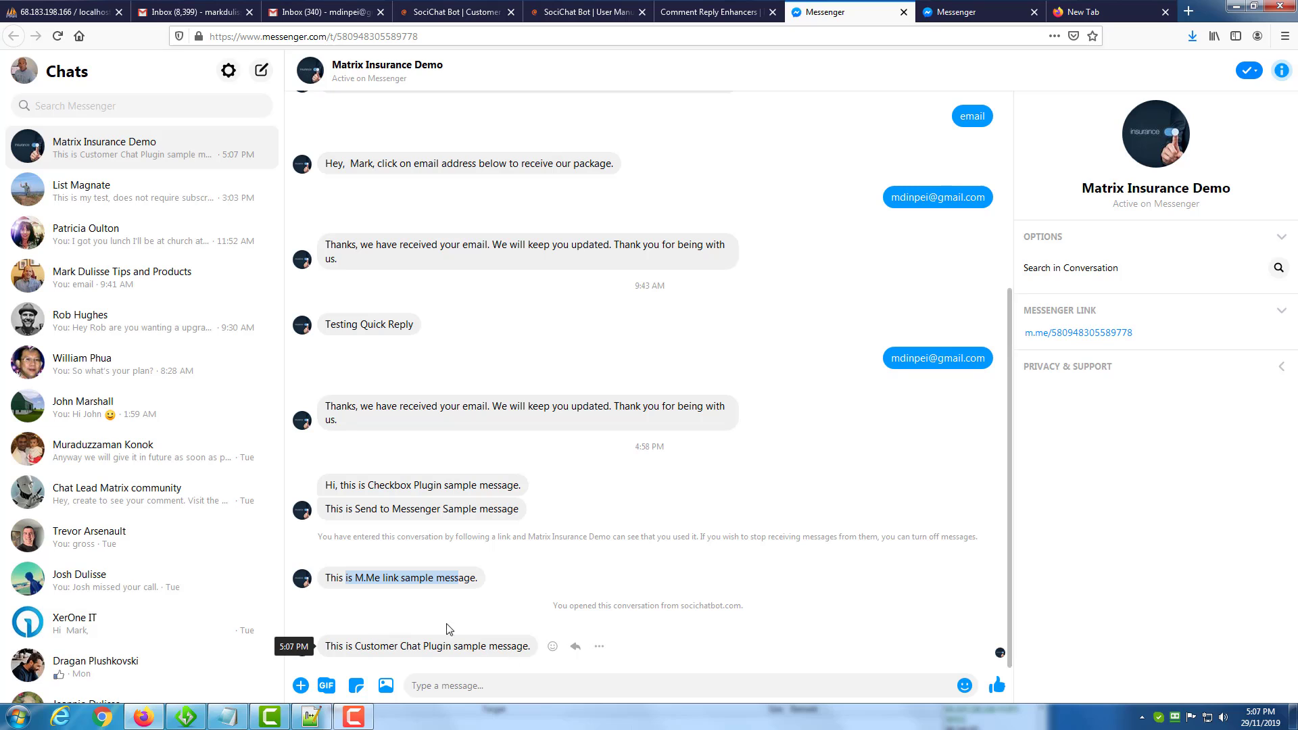
pyautogui.click(706, 12)
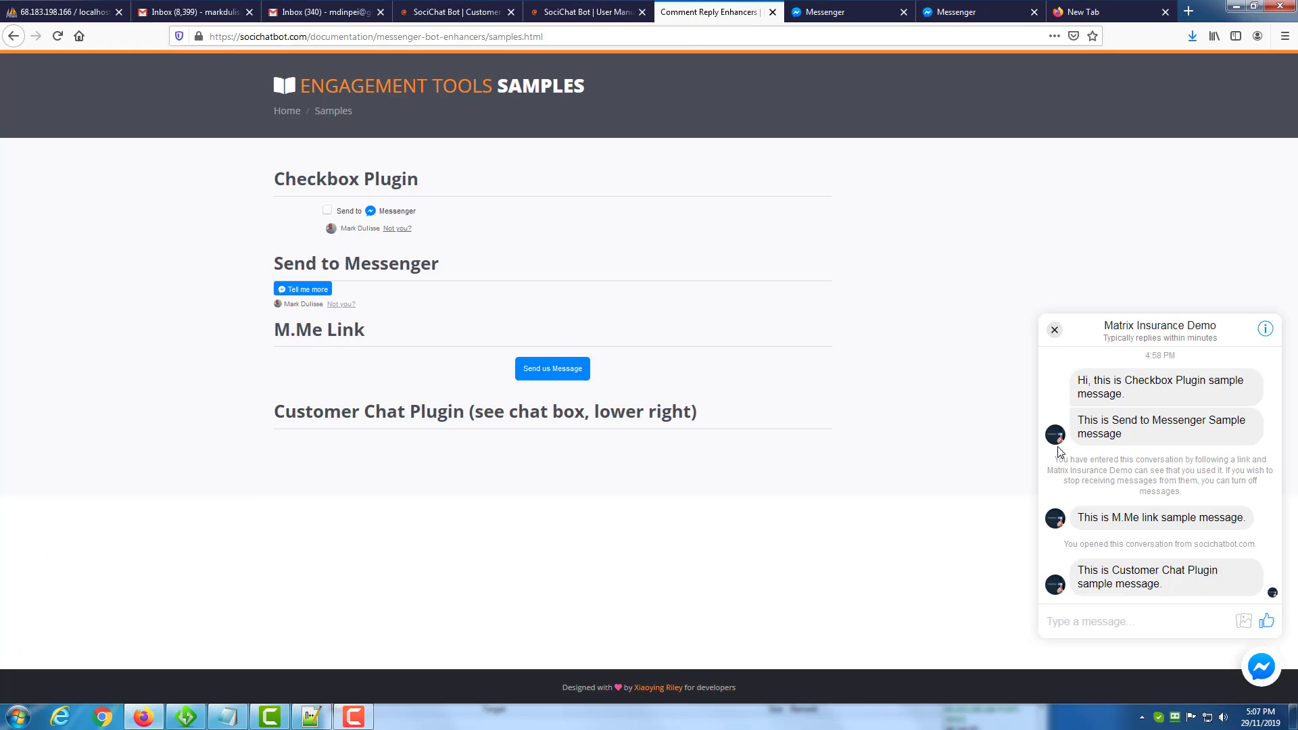
pyautogui.click(1054, 330)
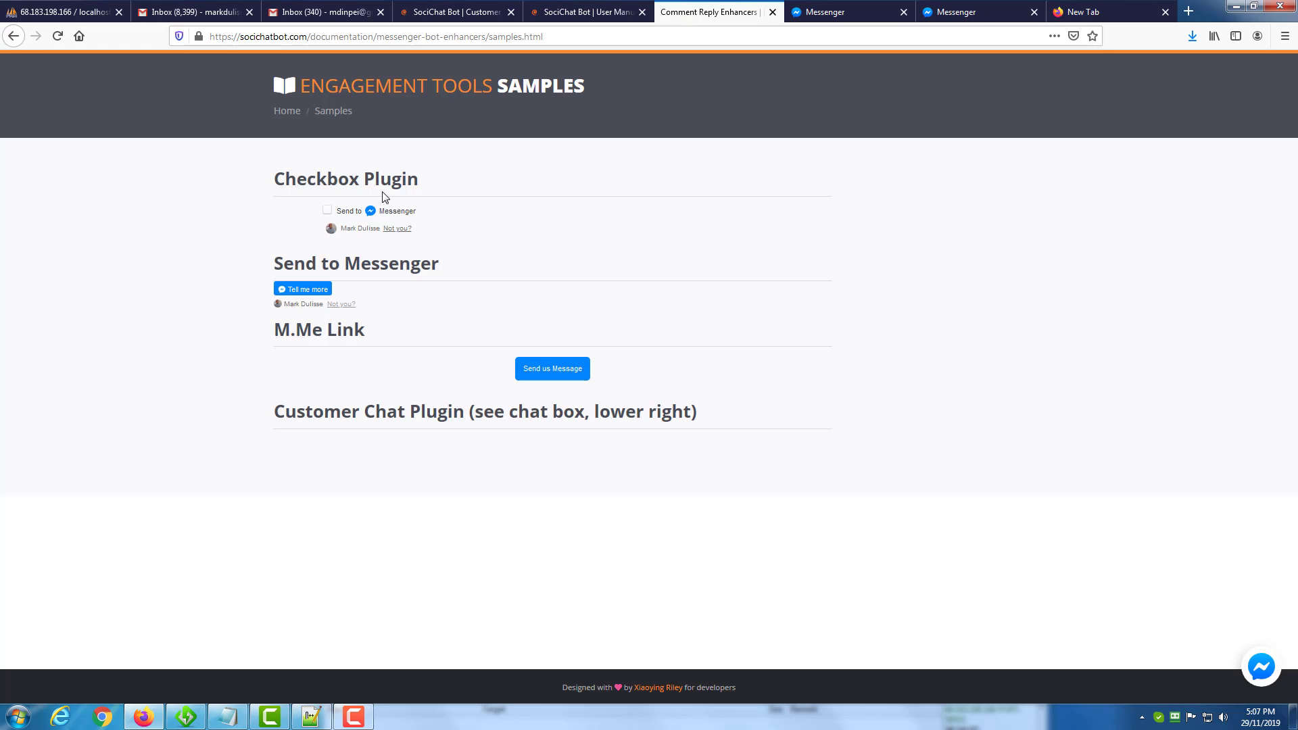
# Opt in through the Checkbox Plugin's Send to Messenger checkbox and reload the samples page.
pyautogui.click(328, 212)
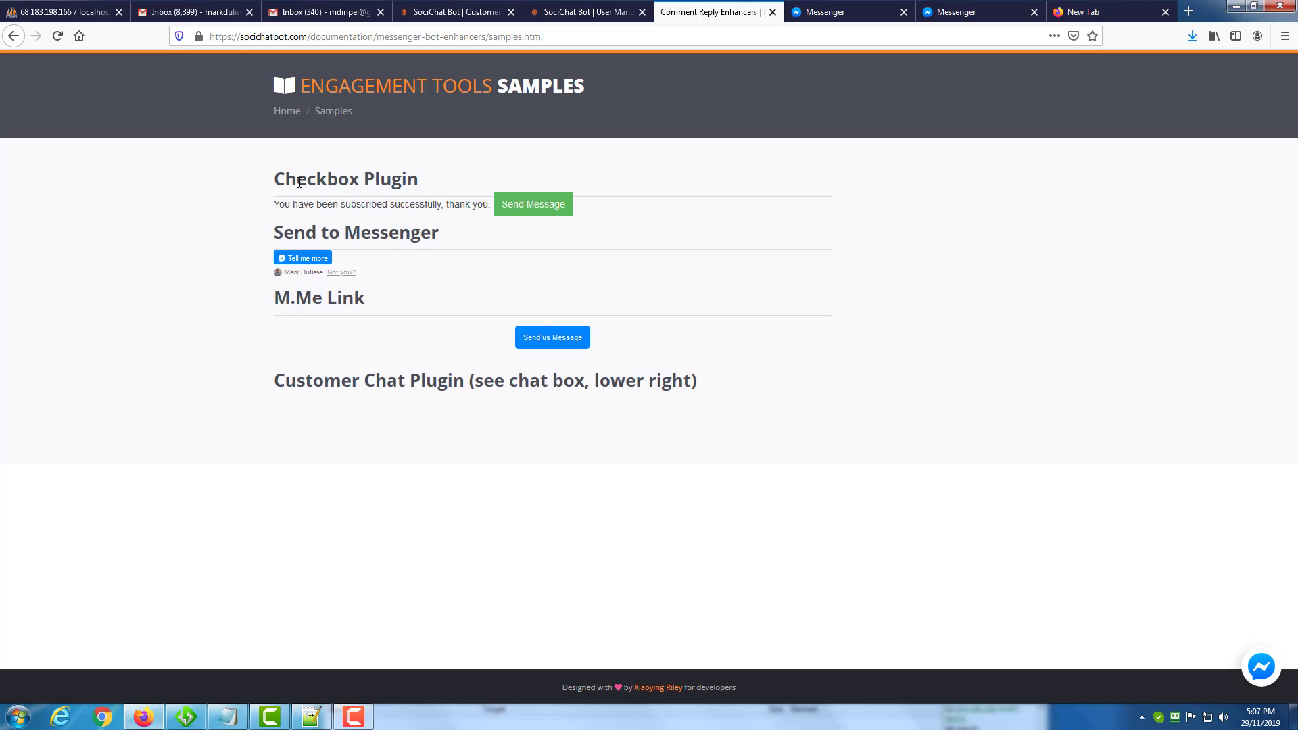
pyautogui.click(57, 36)
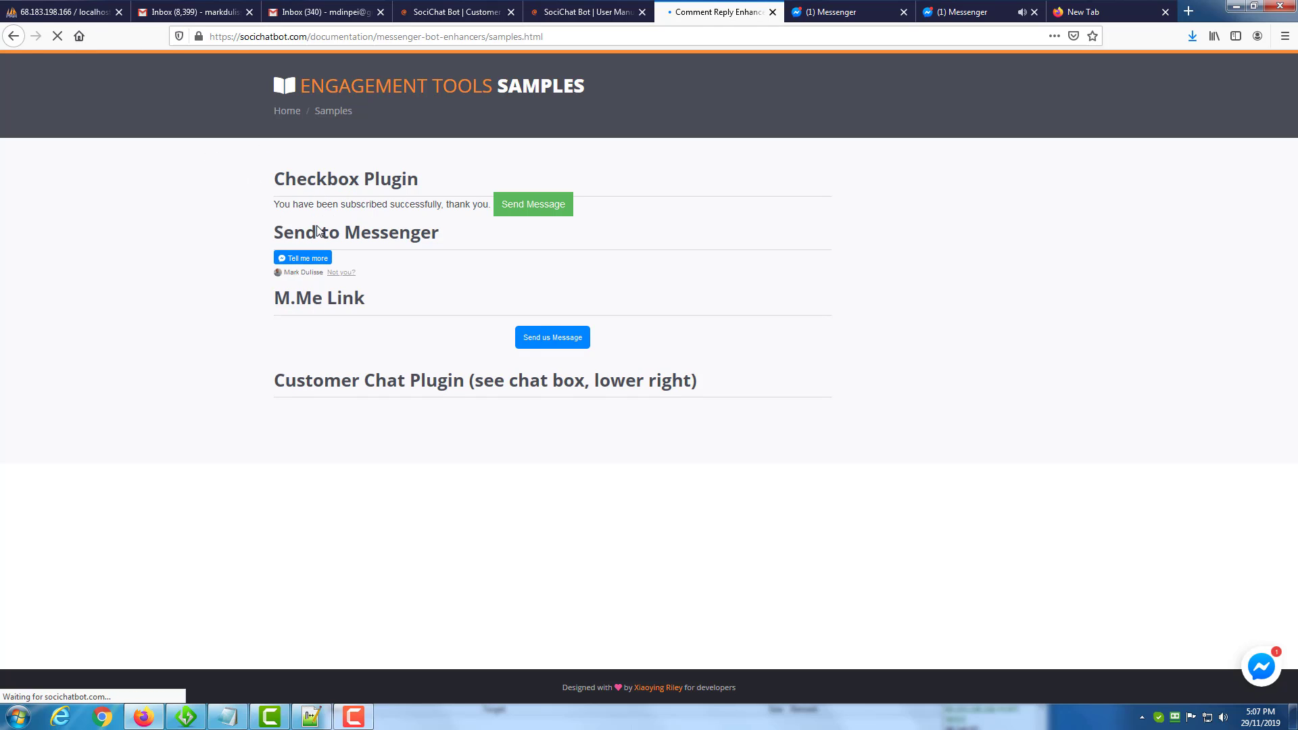